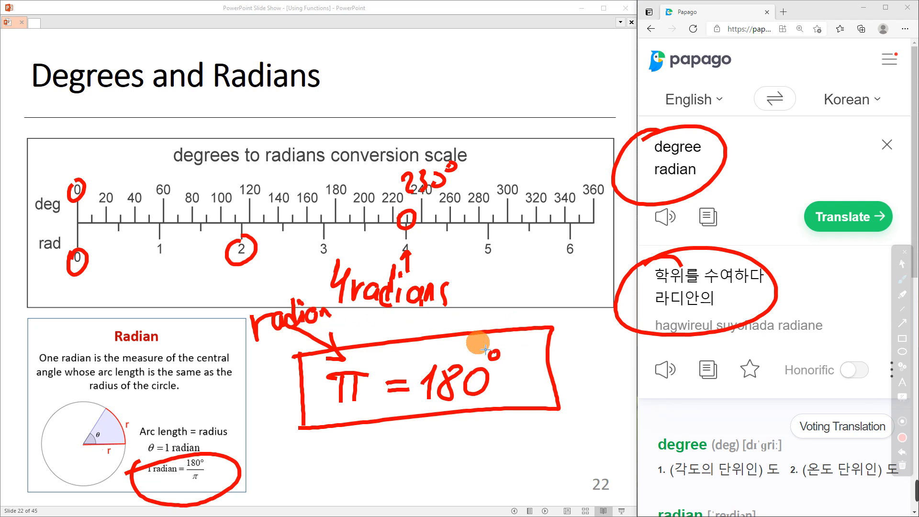
Step: Label the 180° side of the boxed formula "degree" with an arrow and mark the 180 tick on the conversion scale
{"action": "mouse_move", "coordinate": [537, 298]}
{"action": "left_mouse_down"}
{"action": "mouse_move", "coordinate": [475, 337]}
{"action": "mouse_move", "coordinate": [507, 341]}
{"action": "left_mouse_up"}
{"action": "left_click_drag", "start_coordinate": [542, 262], "coordinate": [589, 284]}
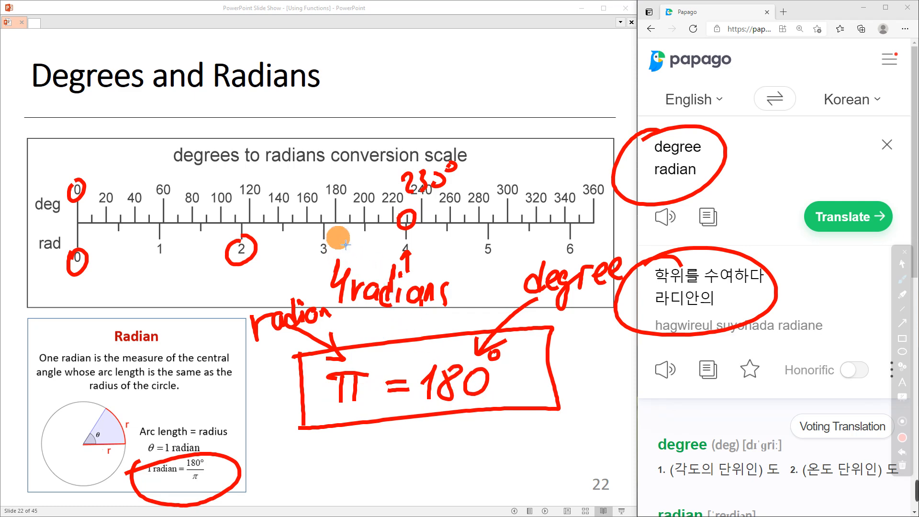
{"action": "left_click_drag", "start_coordinate": [334, 221], "coordinate": [335, 228]}
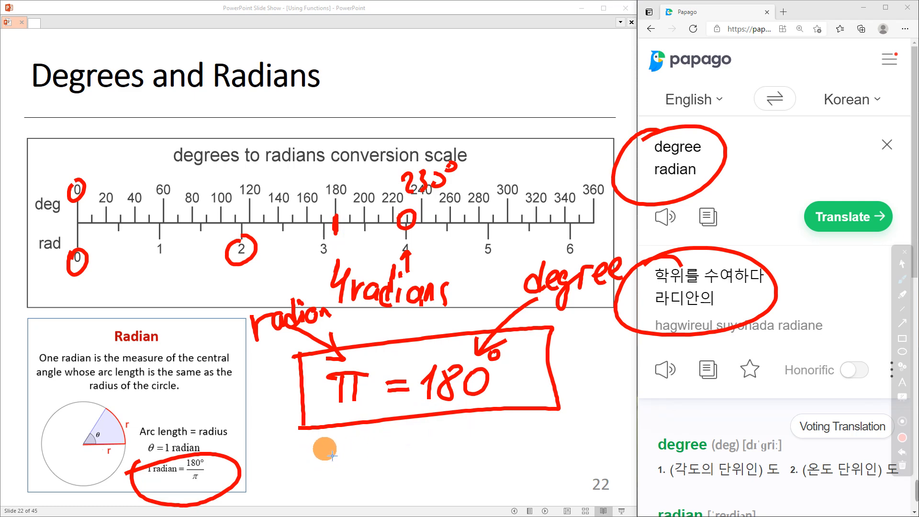
Step: Handwrite "2π = 2·180 = 360°" below the boxed formula and mark the 360 tick on the conversion scale
{"action": "mouse_move", "coordinate": [320, 449]}
{"action": "left_mouse_down"}
{"action": "mouse_move", "coordinate": [333, 456]}
{"action": "mouse_move", "coordinate": [364, 442]}
{"action": "mouse_move", "coordinate": [397, 449]}
{"action": "left_mouse_up"}
{"action": "left_click_drag", "start_coordinate": [378, 460], "coordinate": [396, 459]}
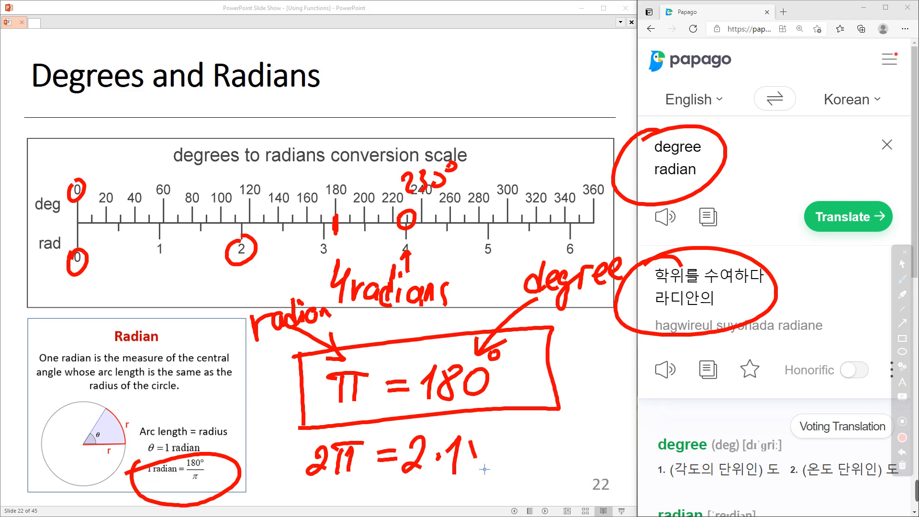
{"action": "mouse_move", "coordinate": [484, 469]}
{"action": "left_mouse_down"}
{"action": "mouse_move", "coordinate": [479, 438]}
{"action": "mouse_move", "coordinate": [587, 451]}
{"action": "left_mouse_up"}
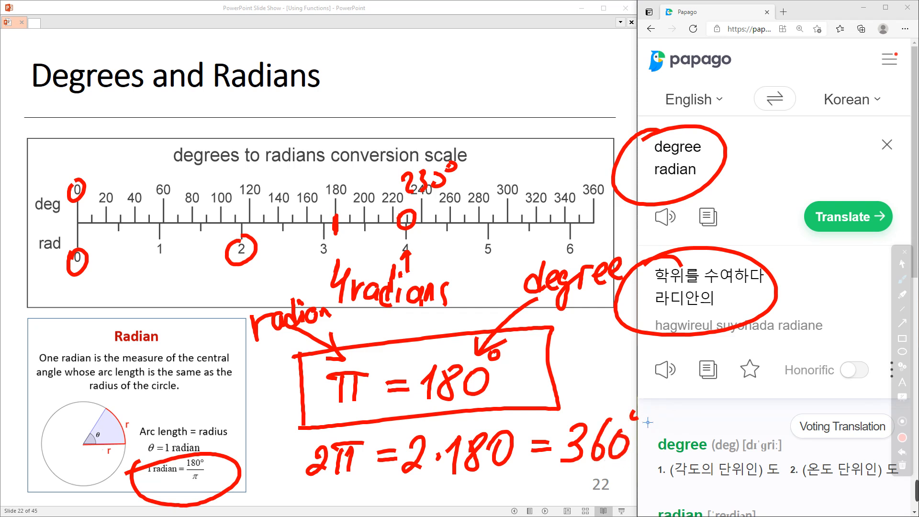
{"action": "left_click_drag", "start_coordinate": [636, 410], "coordinate": [636, 413]}
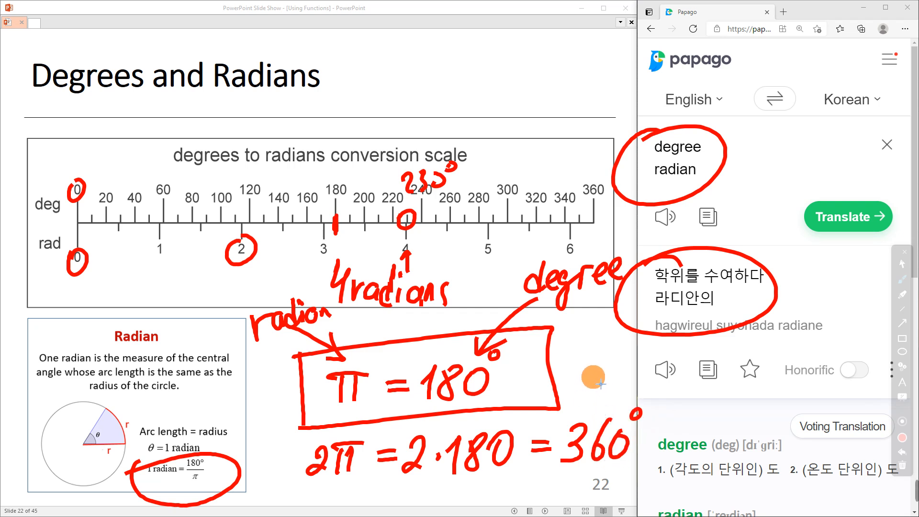
{"action": "left_click_drag", "start_coordinate": [593, 219], "coordinate": [594, 221]}
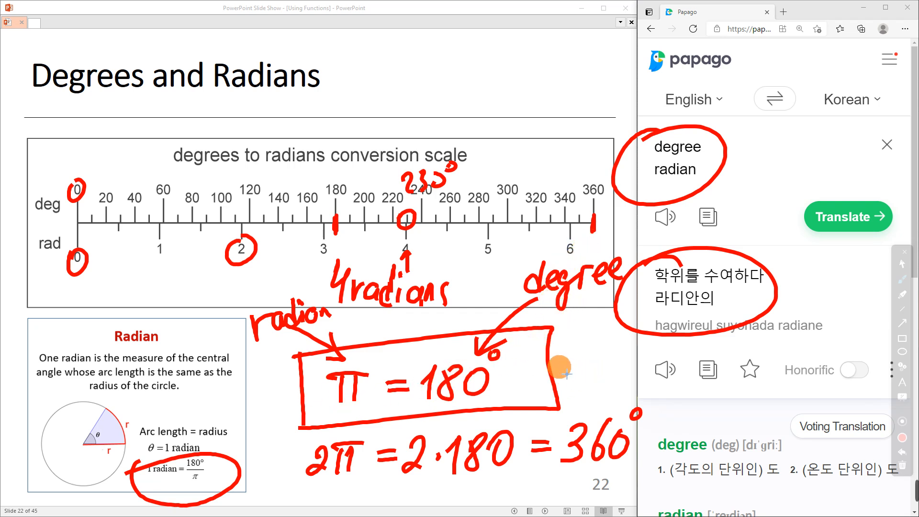
Step: Draw an arrow outward from the boxed formula and label it "math formula"
{"action": "left_click_drag", "start_coordinate": [527, 368], "coordinate": [623, 358]}
{"action": "mouse_move", "coordinate": [596, 349]}
{"action": "left_mouse_down"}
{"action": "mouse_move", "coordinate": [622, 359]}
{"action": "mouse_move", "coordinate": [617, 376]}
{"action": "left_mouse_up"}
{"action": "left_click_drag", "start_coordinate": [642, 345], "coordinate": [638, 368]}
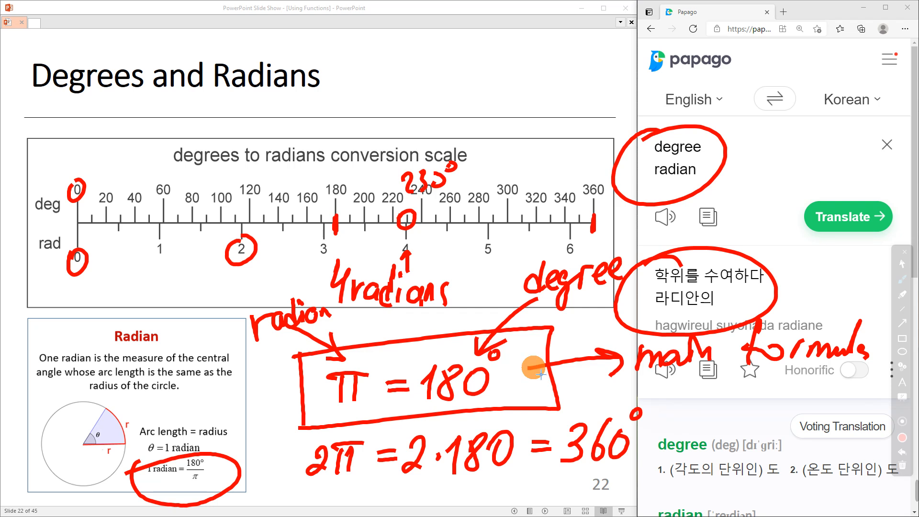
Step: Clear all annotations from the slide and handwrite "π = 180°" inside a box beneath the conversion scale
{"action": "left_click", "coordinate": [903, 467]}
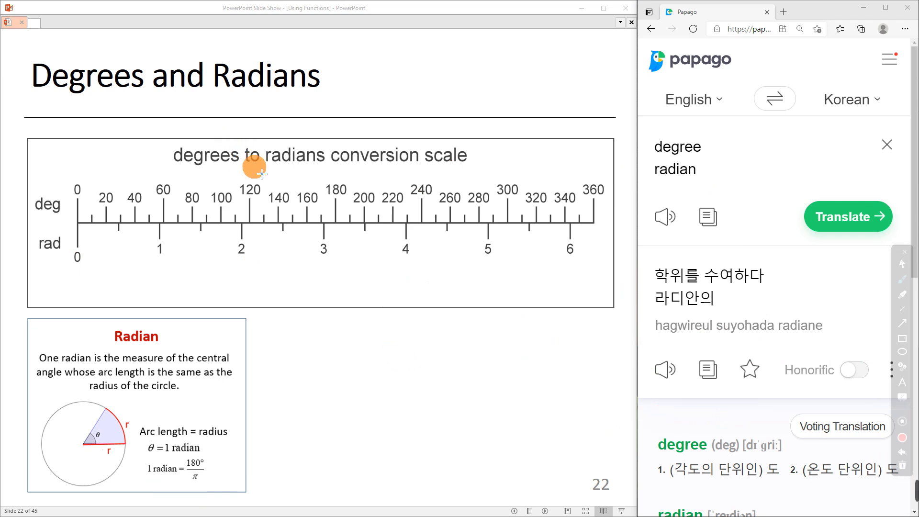
{"action": "mouse_move", "coordinate": [326, 321]}
{"action": "left_mouse_down"}
{"action": "mouse_move", "coordinate": [327, 351]}
{"action": "mouse_move", "coordinate": [381, 330]}
{"action": "left_mouse_up"}
{"action": "left_click_drag", "start_coordinate": [360, 334], "coordinate": [368, 343]}
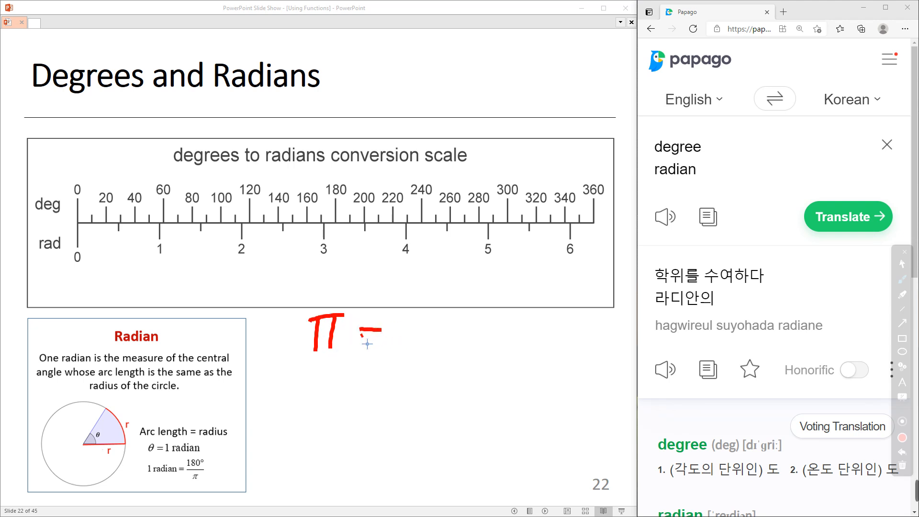
{"action": "left_click_drag", "start_coordinate": [444, 322], "coordinate": [423, 318]}
{"action": "mouse_move", "coordinate": [460, 316]}
{"action": "left_mouse_down"}
{"action": "mouse_move", "coordinate": [472, 328]}
{"action": "mouse_move", "coordinate": [461, 316]}
{"action": "left_mouse_up"}
{"action": "mouse_move", "coordinate": [477, 298]}
{"action": "left_mouse_down"}
{"action": "mouse_move", "coordinate": [487, 303]}
{"action": "mouse_move", "coordinate": [479, 298]}
{"action": "left_mouse_up"}
{"action": "mouse_move", "coordinate": [279, 372]}
{"action": "left_mouse_down"}
{"action": "mouse_move", "coordinate": [281, 301]}
{"action": "mouse_move", "coordinate": [519, 288]}
{"action": "mouse_move", "coordinate": [421, 376]}
{"action": "mouse_move", "coordinate": [287, 376]}
{"action": "left_mouse_up"}
{"action": "left_click", "coordinate": [286, 376]}
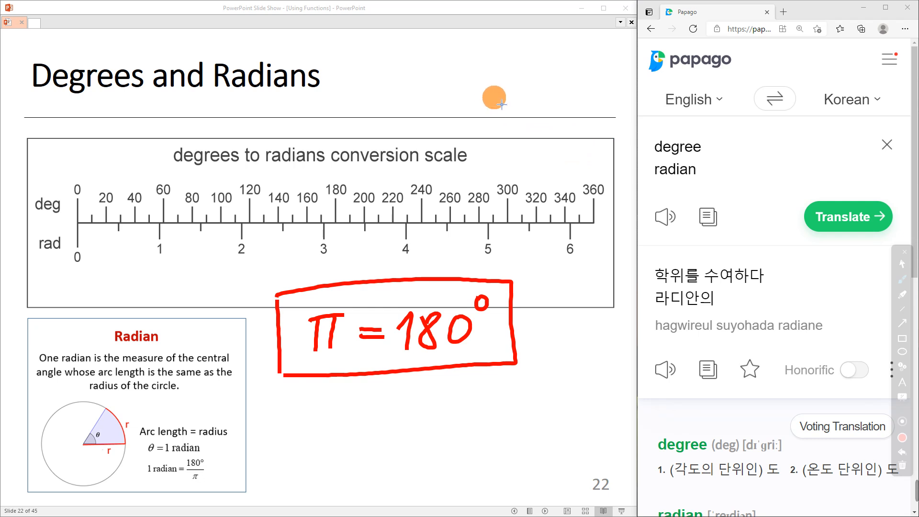
Step: Handwrite the question "30° – ? radians" above the conversion scale
{"action": "left_click", "coordinate": [479, 103]}
{"action": "left_click_drag", "start_coordinate": [527, 101], "coordinate": [536, 81]}
{"action": "left_click_drag", "start_coordinate": [559, 109], "coordinate": [584, 107]}
{"action": "left_click_drag", "start_coordinate": [622, 84], "coordinate": [633, 101]}
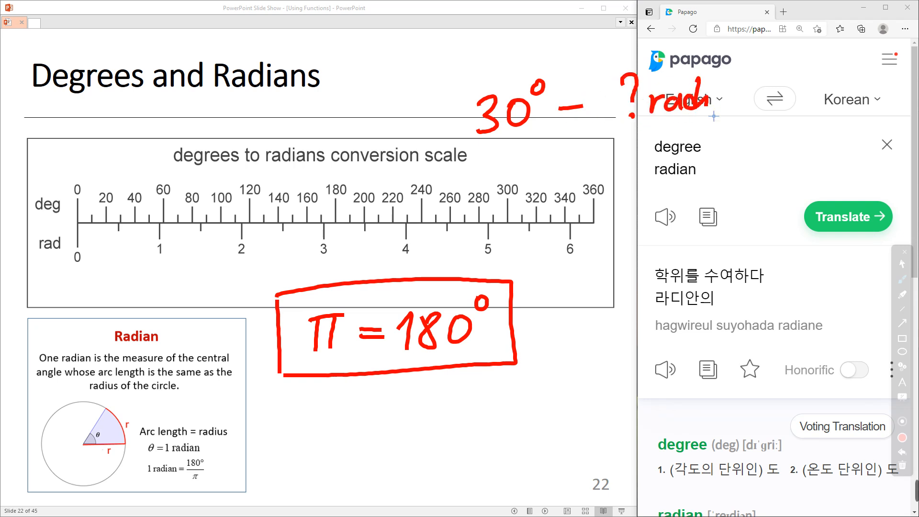
{"action": "left_click_drag", "start_coordinate": [738, 103], "coordinate": [753, 101]}
{"action": "left_click_drag", "start_coordinate": [761, 80], "coordinate": [751, 108]}
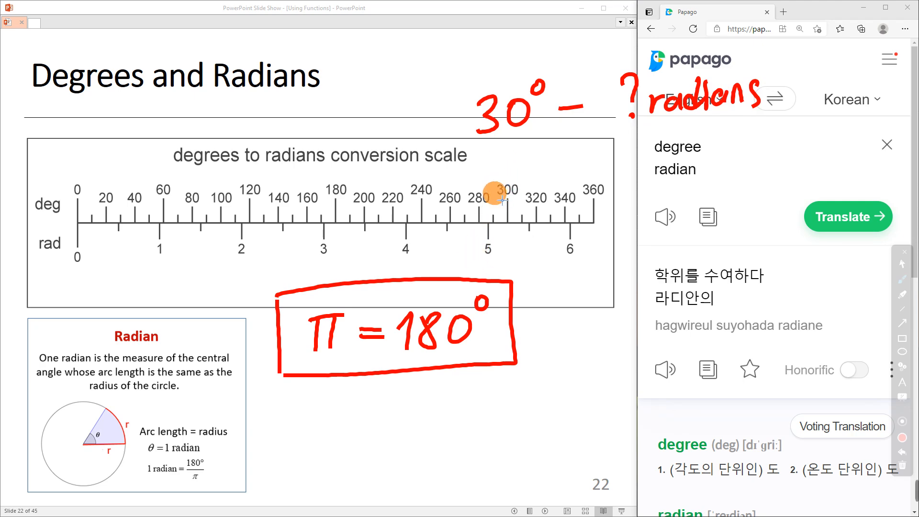
Step: Handwrite the matching line "180° – π radians" directly under the 30° line
{"action": "left_click_drag", "start_coordinate": [473, 180], "coordinate": [481, 172]}
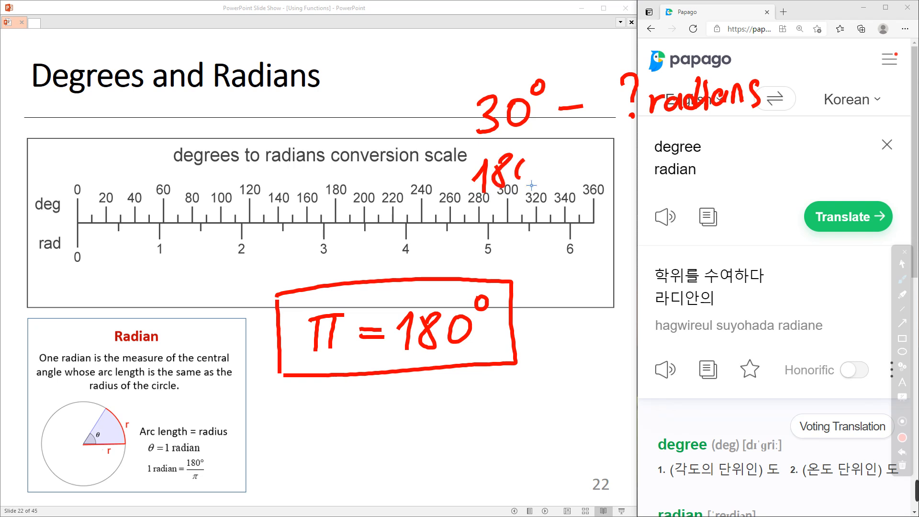
{"action": "left_click_drag", "start_coordinate": [531, 186], "coordinate": [527, 157]}
{"action": "left_click_drag", "start_coordinate": [535, 141], "coordinate": [642, 163]}
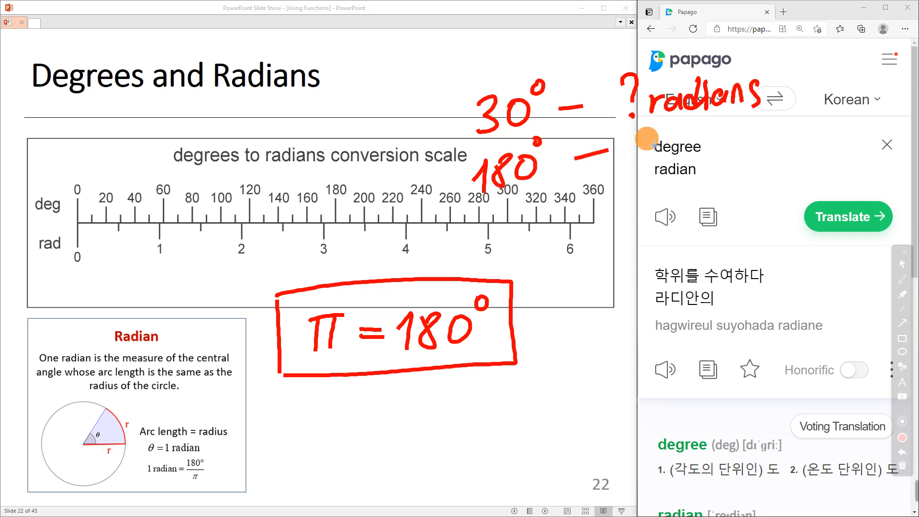
{"action": "left_click_drag", "start_coordinate": [699, 133], "coordinate": [697, 141]}
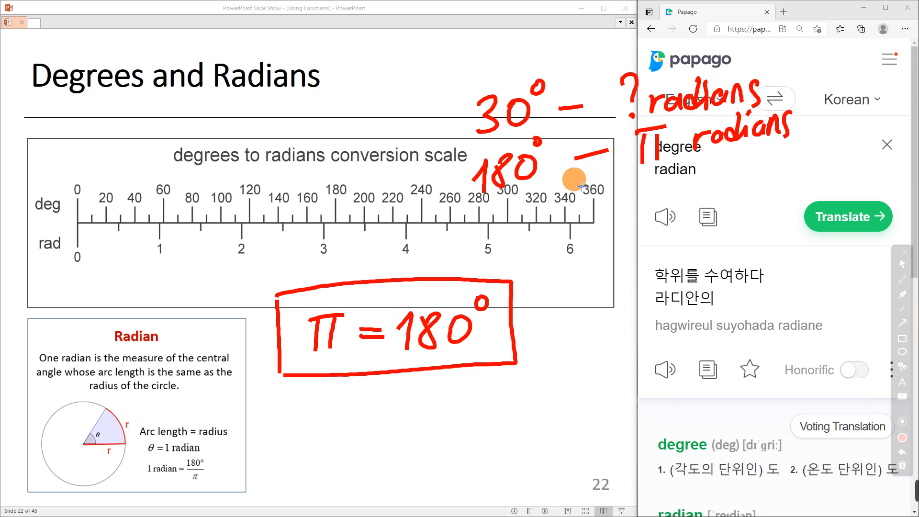
Step: Handwrite the proportion "? = 30°·π / 180° =" below the two angle lines
{"action": "left_click_drag", "start_coordinate": [555, 247], "coordinate": [569, 233]}
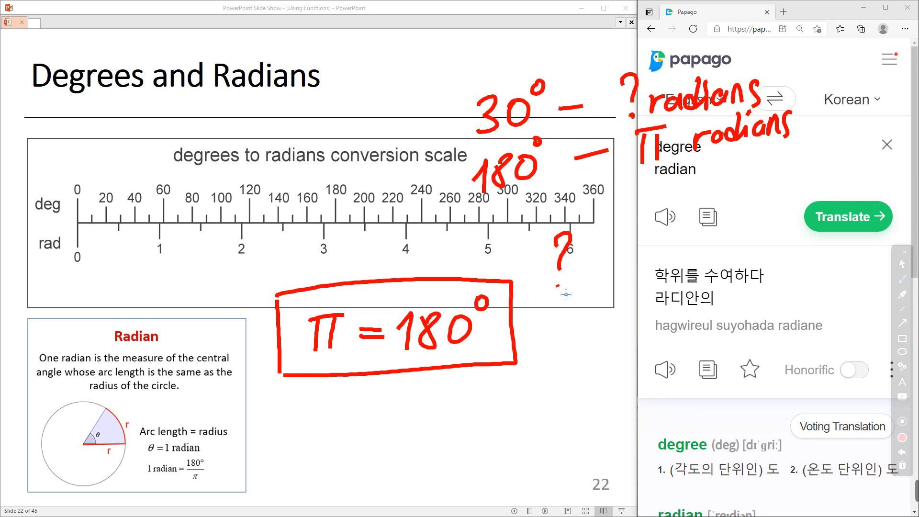
{"action": "left_click_drag", "start_coordinate": [604, 260], "coordinate": [620, 259]}
{"action": "mouse_move", "coordinate": [658, 217]}
{"action": "left_mouse_down"}
{"action": "mouse_move", "coordinate": [665, 238]}
{"action": "mouse_move", "coordinate": [715, 218]}
{"action": "left_mouse_up"}
{"action": "left_click", "coordinate": [727, 235]}
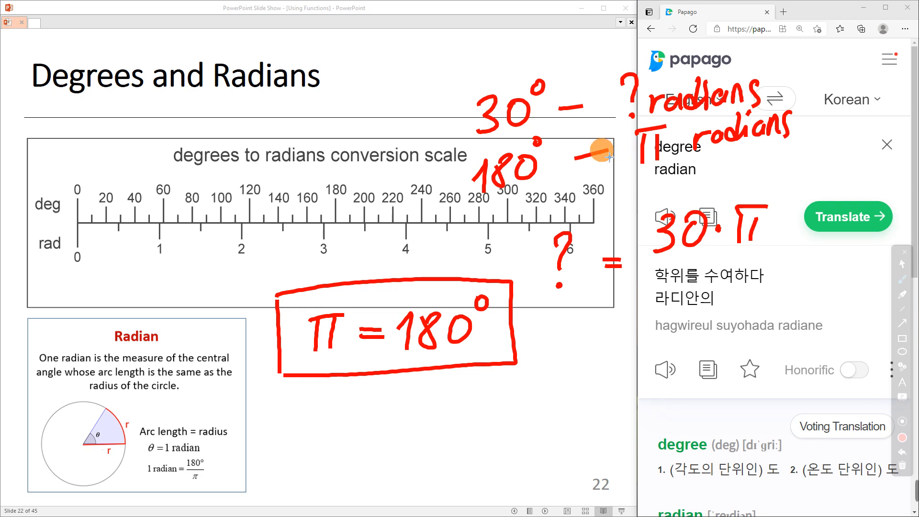
{"action": "left_click_drag", "start_coordinate": [645, 269], "coordinate": [753, 263]}
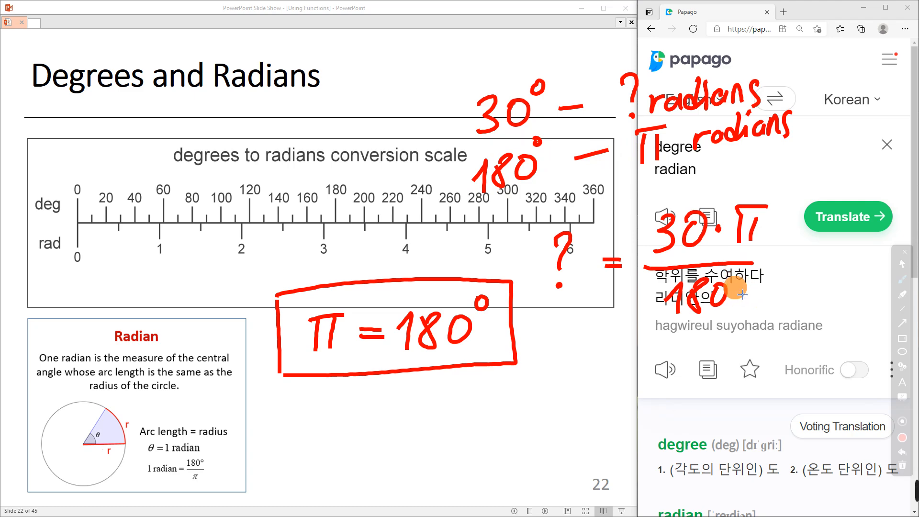
{"action": "left_click", "coordinate": [733, 277]}
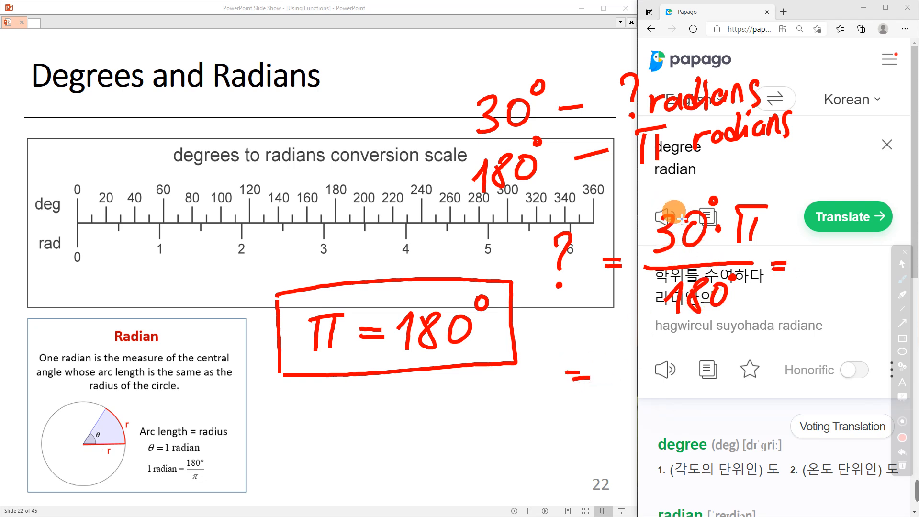
Step: Cross out 30 and 180 in the fraction, leaving 6 as the denominator, and write "π/6 = 30°" as the result
{"action": "left_click_drag", "start_coordinate": [660, 200], "coordinate": [710, 253]}
{"action": "left_click_drag", "start_coordinate": [672, 276], "coordinate": [731, 325]}
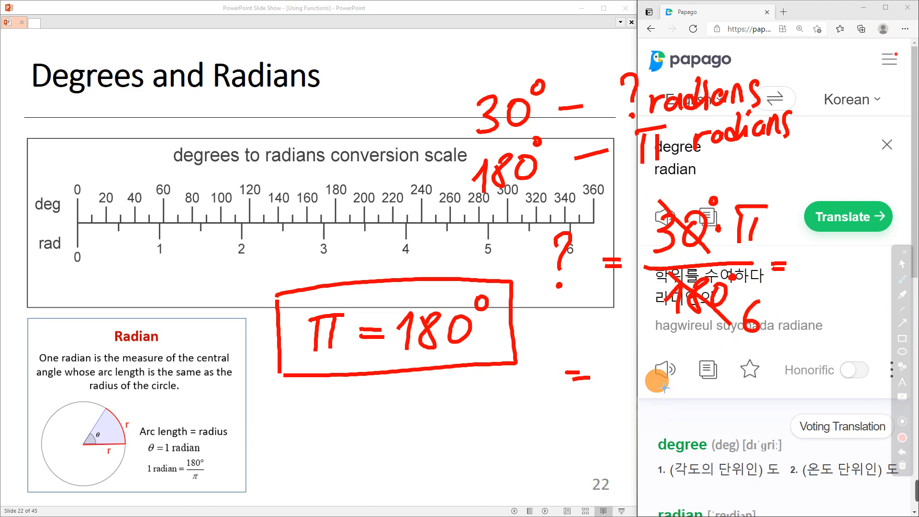
{"action": "left_click", "coordinate": [631, 360]}
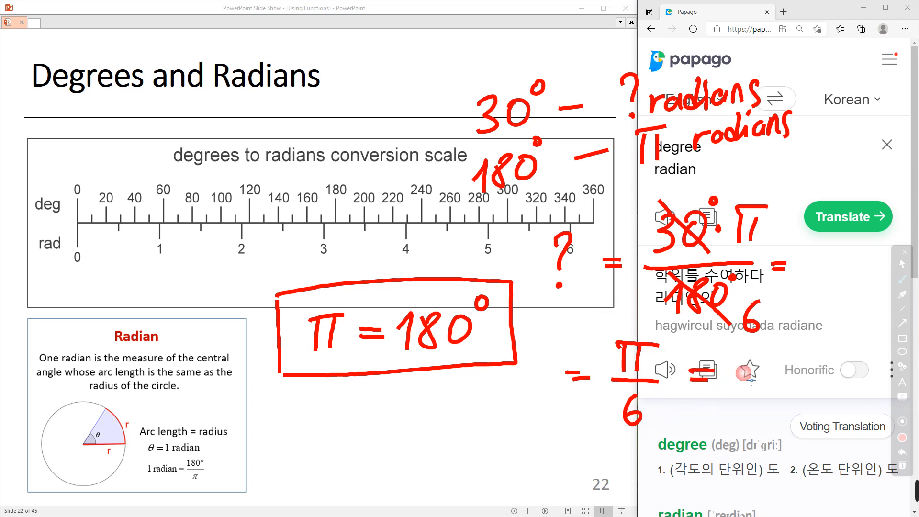
{"action": "left_click_drag", "start_coordinate": [793, 360], "coordinate": [778, 355]}
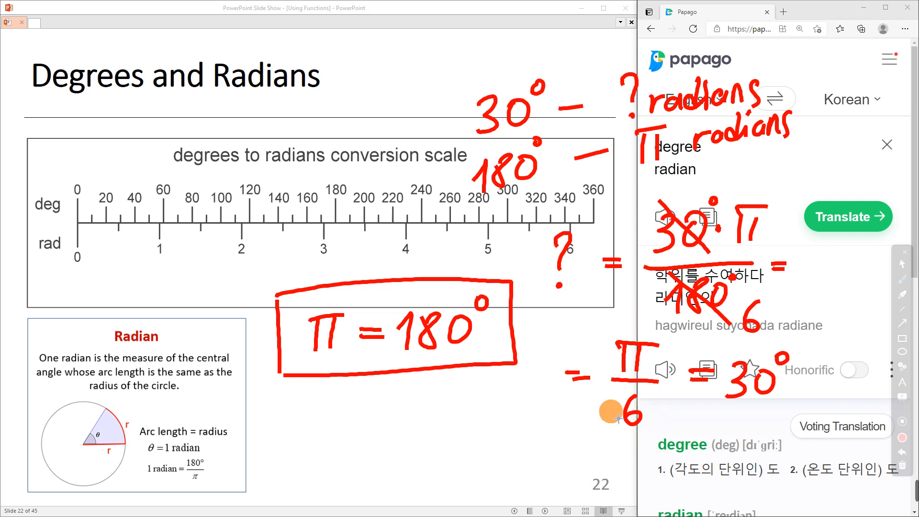
Step: Erase all annotations, return to the normal pointer, and switch to the Excel workbook Book1
{"action": "left_click", "coordinate": [903, 466]}
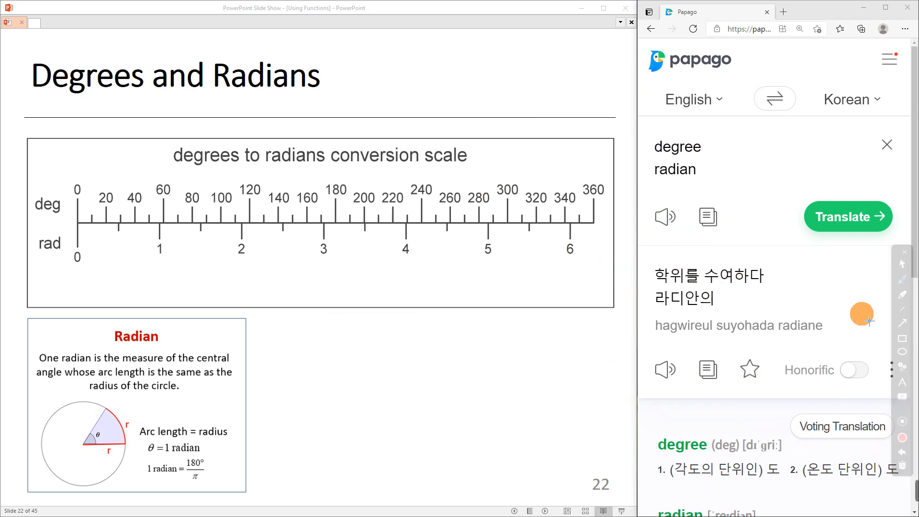
{"action": "left_click", "coordinate": [903, 264]}
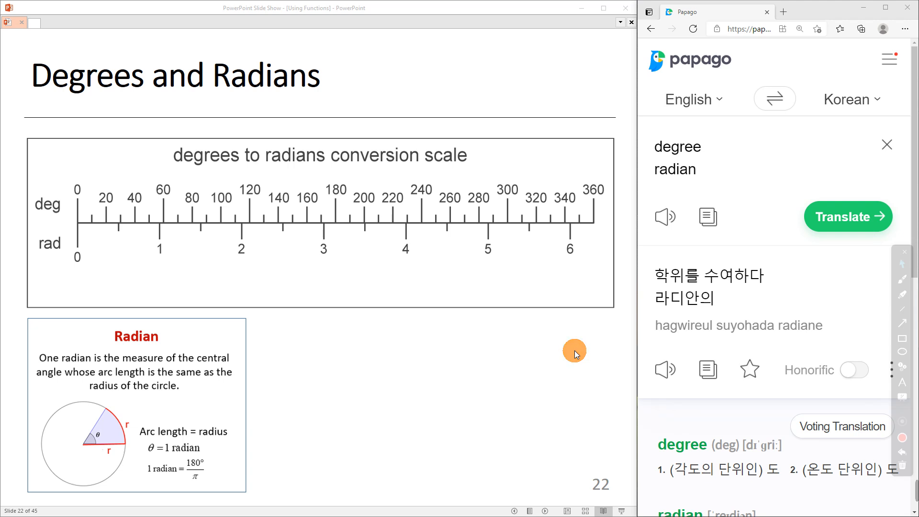
{"action": "key", "text": "alt+Tab"}
{"action": "left_click", "coordinate": [622, 230]}
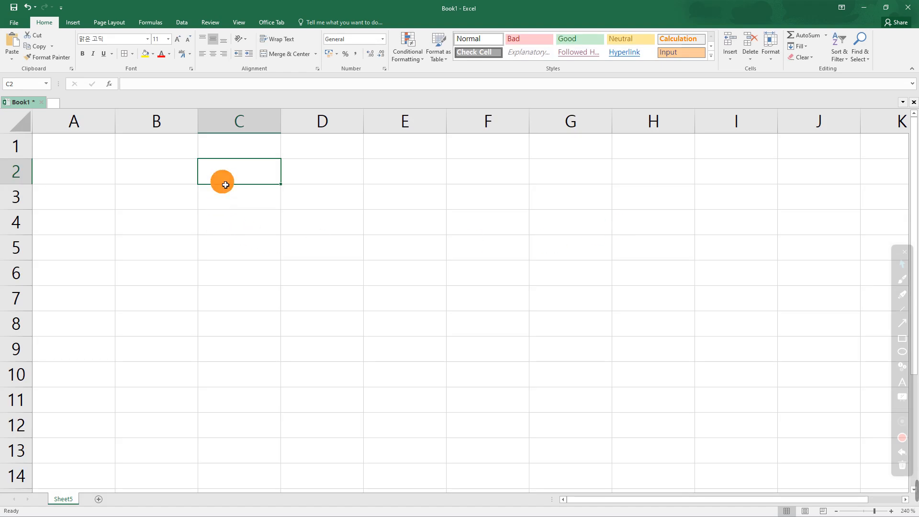
Step: Enter the angles 30, 60, 90 and 120 in cells B2 to B5
{"action": "left_click", "coordinate": [174, 177]}
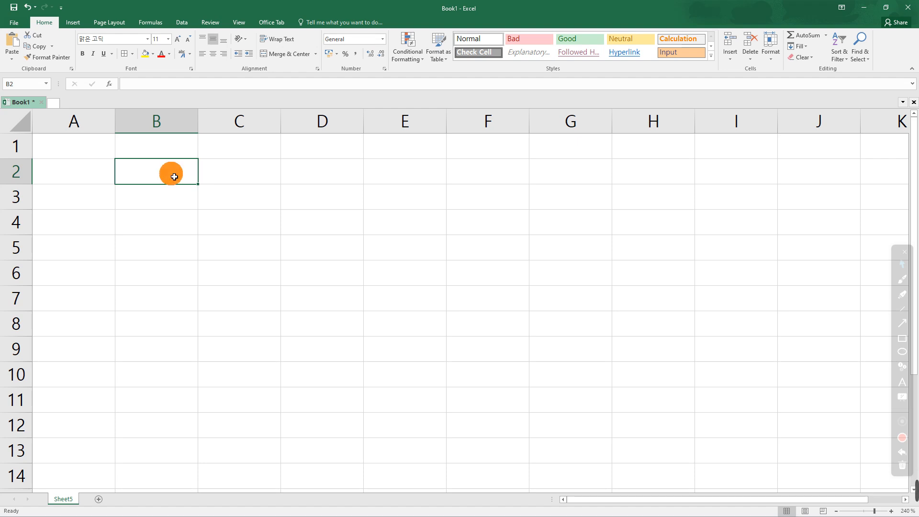
{"action": "type", "text": "30"}
{"action": "key", "text": "Return"}
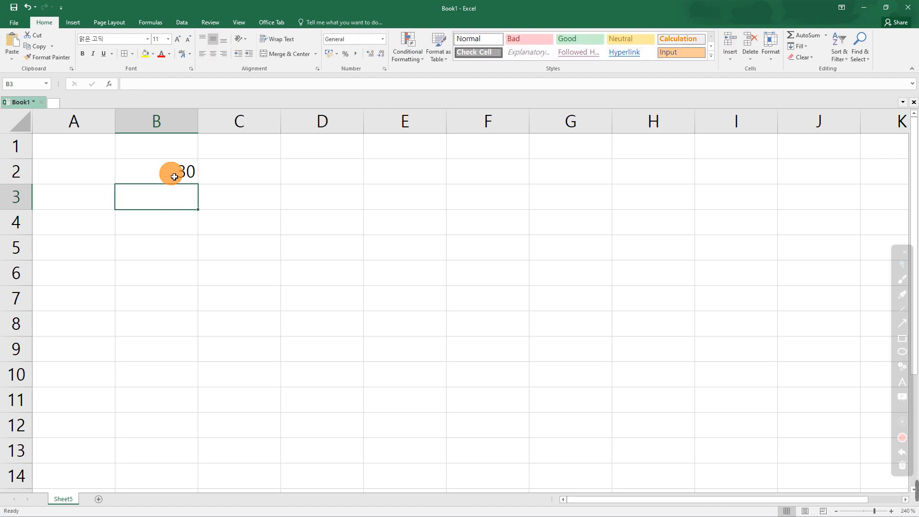
{"action": "type", "text": "60"}
{"action": "key", "text": "Return"}
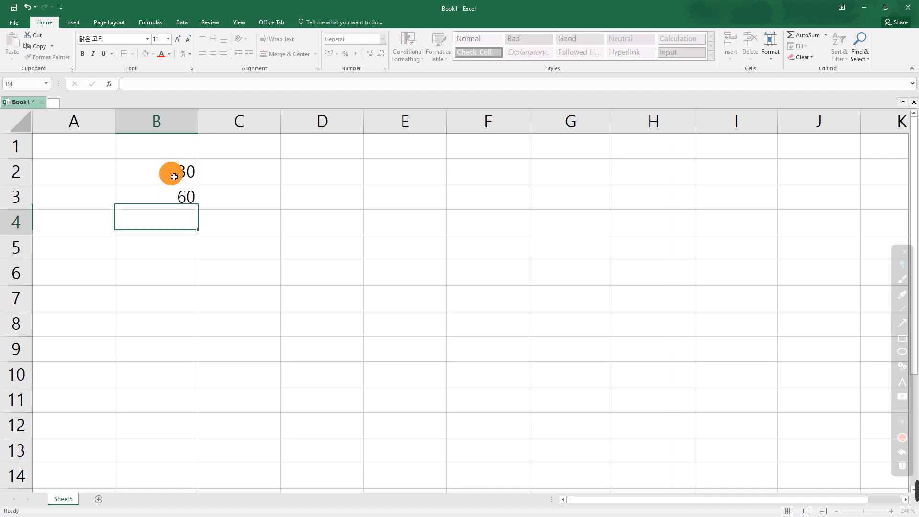
{"action": "type", "text": "90"}
{"action": "key", "text": "Return"}
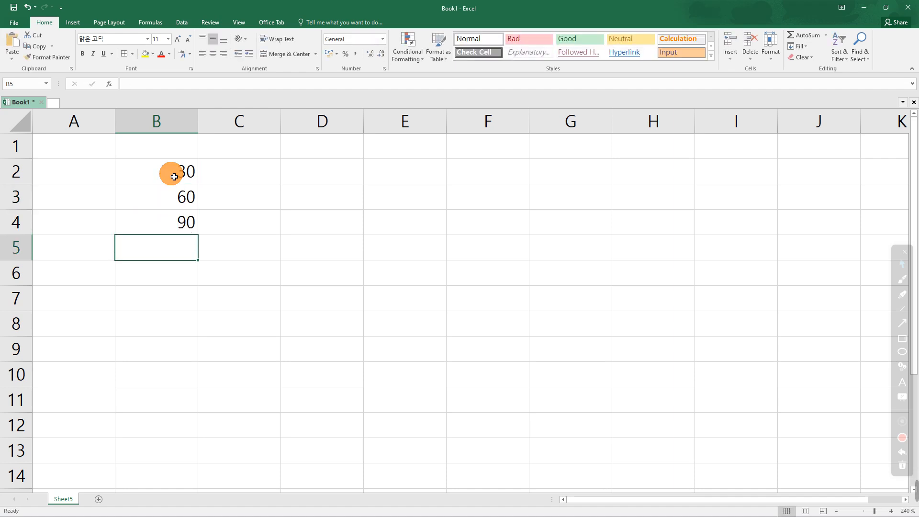
{"action": "type", "text": "120"}
{"action": "key", "text": "Return"}
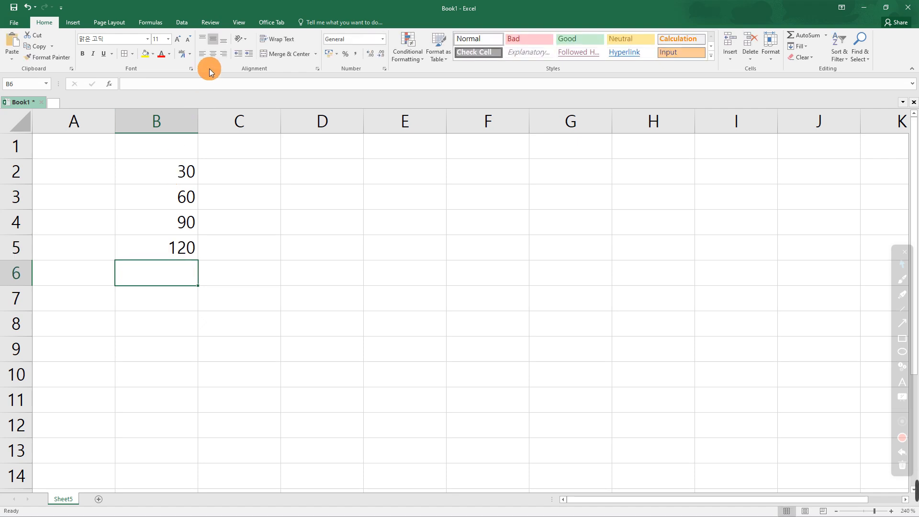
Step: Enter the column headings "Degrees" in B1 and "Radians" in C1
{"action": "left_click", "coordinate": [181, 147]}
{"action": "type", "text": "Degrees"}
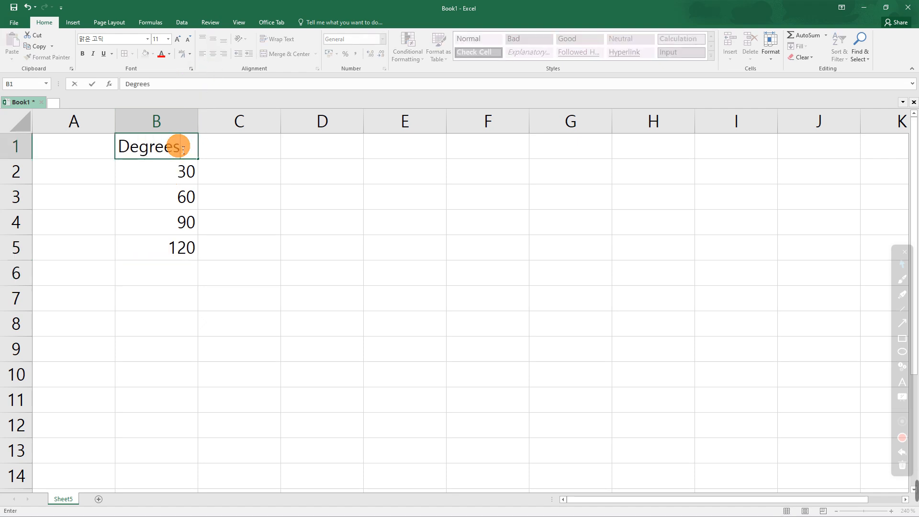
{"action": "key", "text": "Return"}
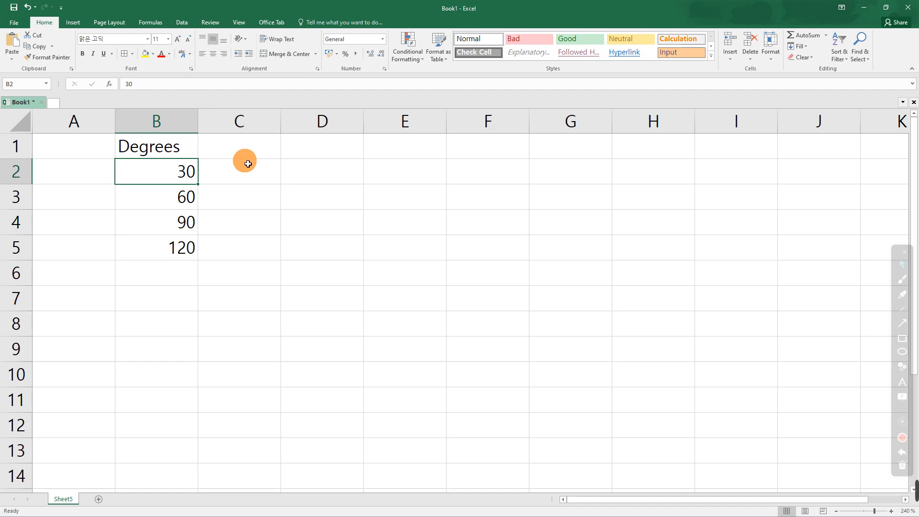
{"action": "left_click", "coordinate": [247, 149]}
{"action": "type", "text": "Radi"}
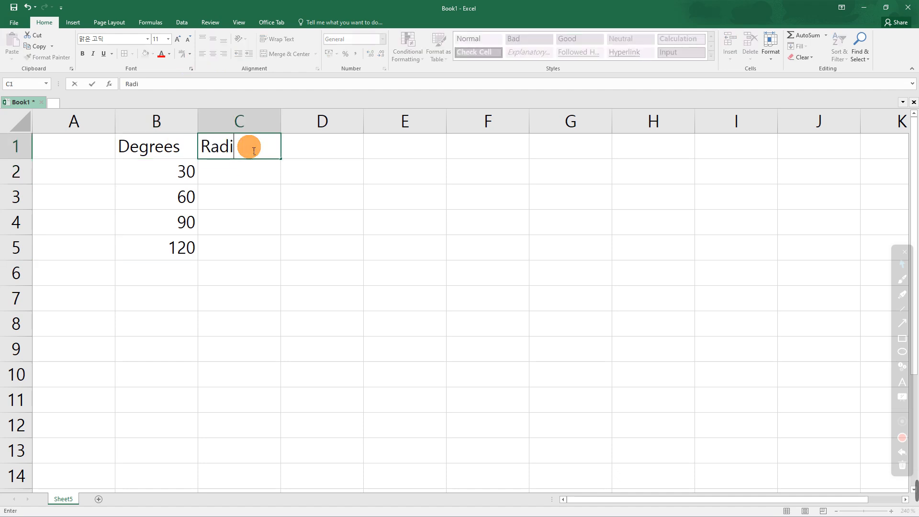
{"action": "type", "text": "ans"}
{"action": "key", "text": "Return"}
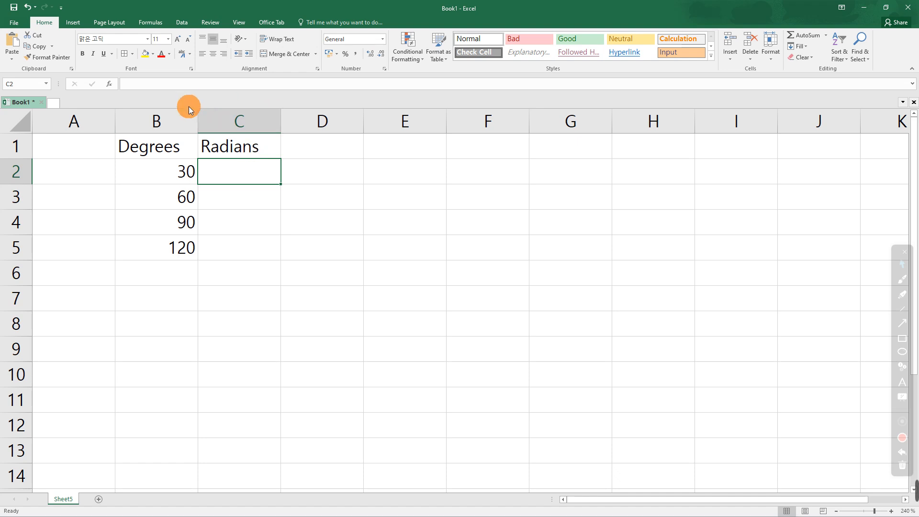
Step: Centre the contents of columns B and C horizontally
{"action": "left_click_drag", "start_coordinate": [190, 110], "coordinate": [240, 107]}
{"action": "left_click", "coordinate": [209, 53]}
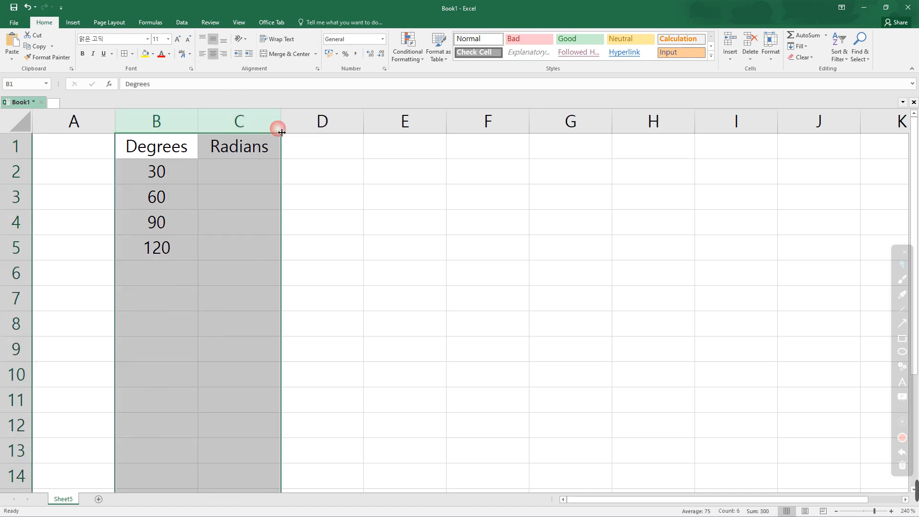
Step: Apply all borders to the table range B1:C5
{"action": "left_click", "coordinate": [297, 166]}
{"action": "left_click_drag", "start_coordinate": [183, 148], "coordinate": [259, 255]}
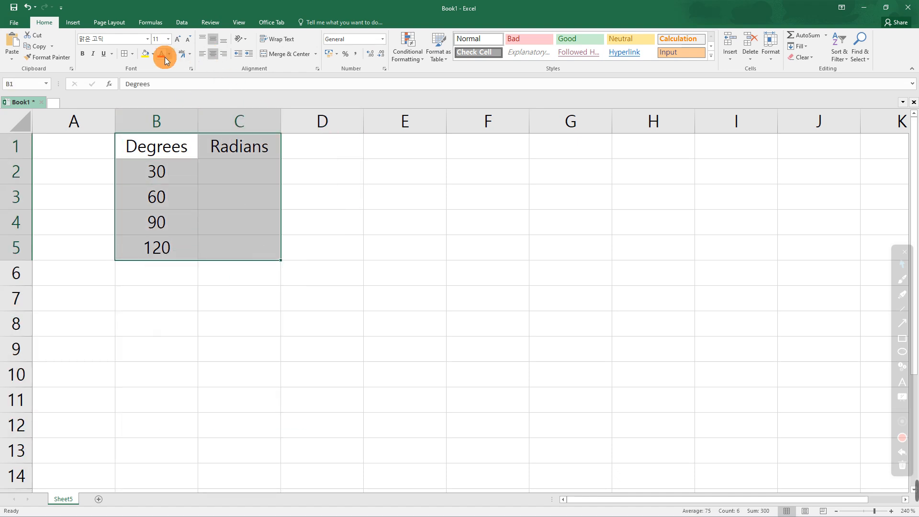
{"action": "left_click", "coordinate": [133, 54]}
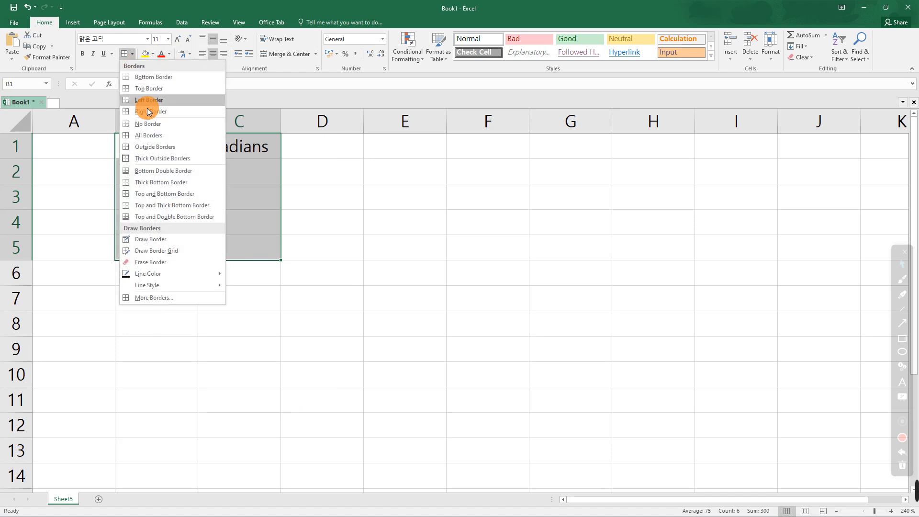
{"action": "left_click", "coordinate": [148, 135]}
{"action": "left_click", "coordinate": [323, 176]}
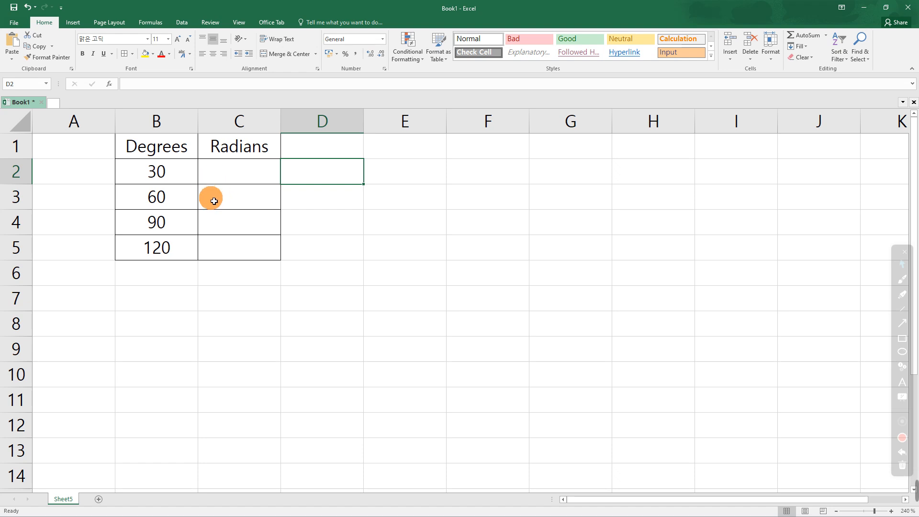
Step: Enter the formula =RADIANS(B2) in cell C2 to convert the first angle to radians
{"action": "left_click", "coordinate": [232, 175]}
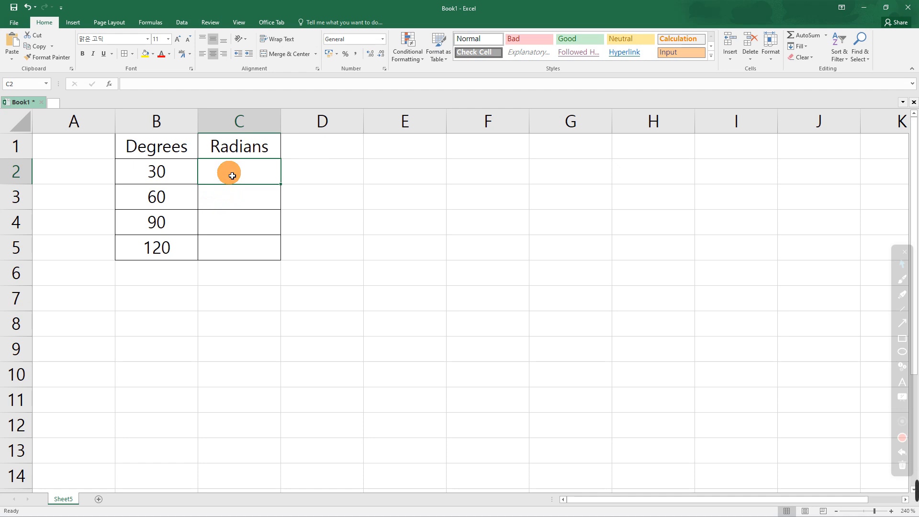
{"action": "type", "text": "="}
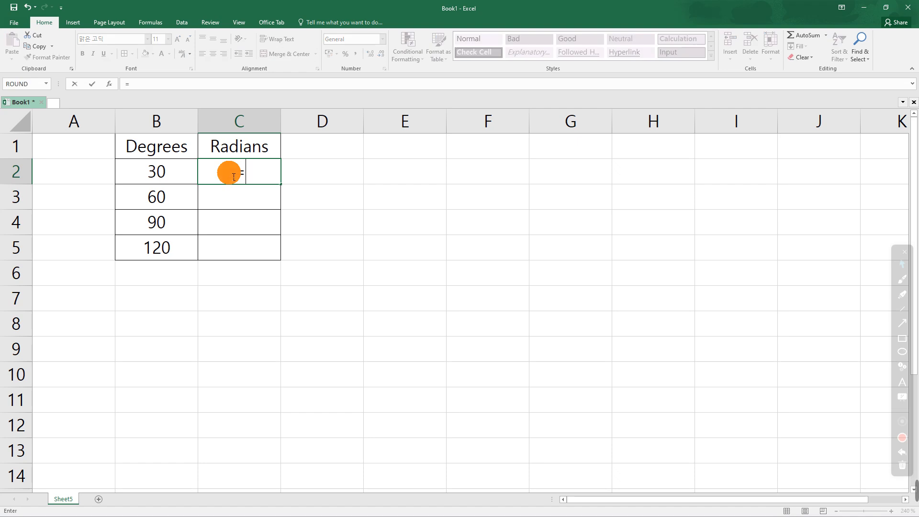
{"action": "type", "text": "RADIANS"}
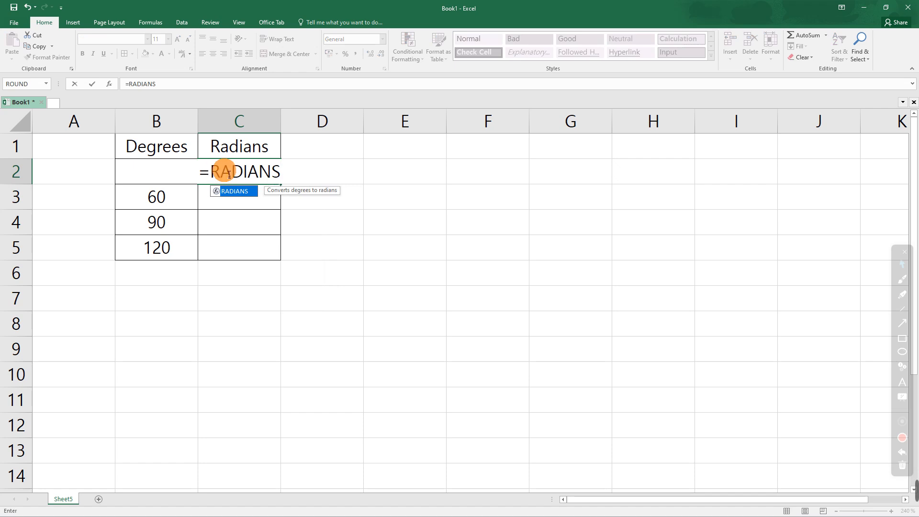
{"action": "key", "text": "F4"}
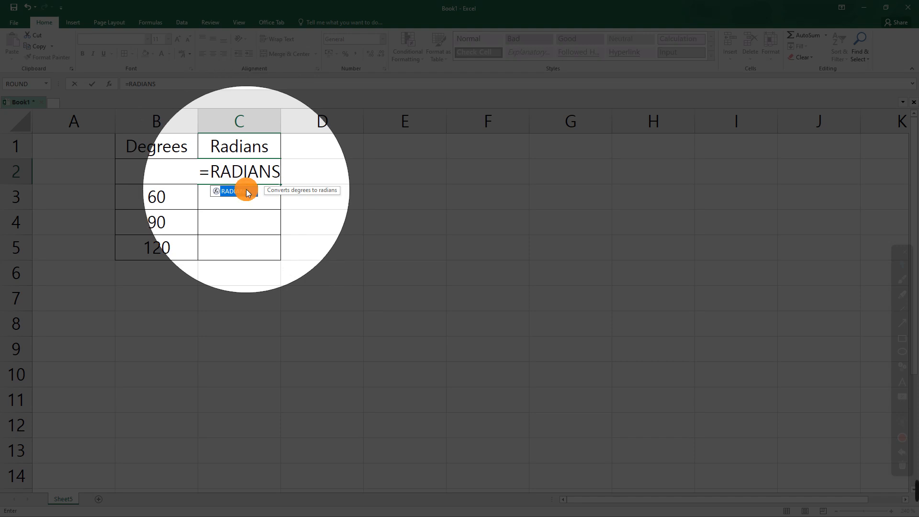
{"action": "key", "text": "F4"}
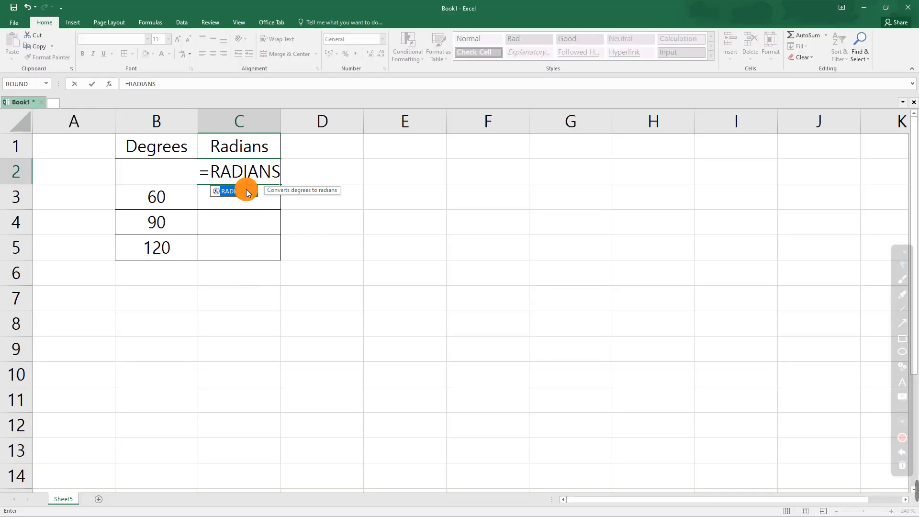
{"action": "double_click", "coordinate": [247, 192]}
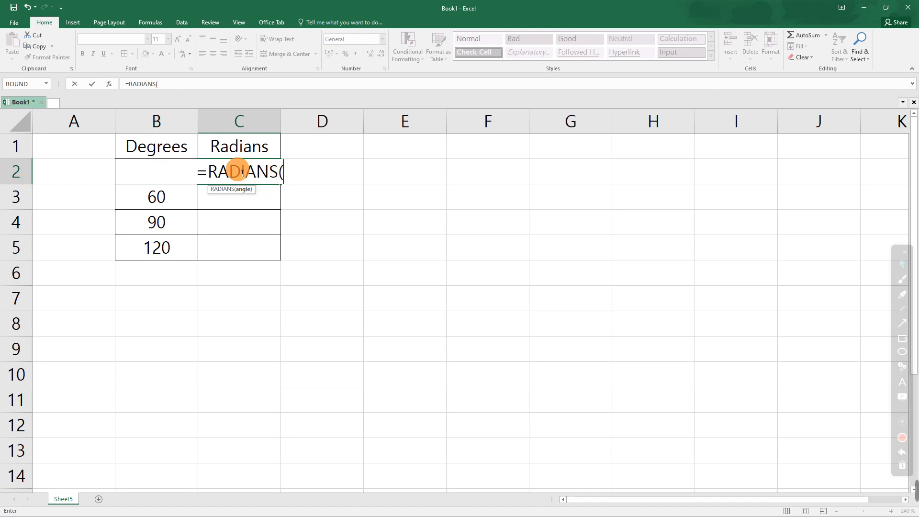
{"action": "left_click", "coordinate": [166, 85]}
{"action": "type", "text": "B2"}
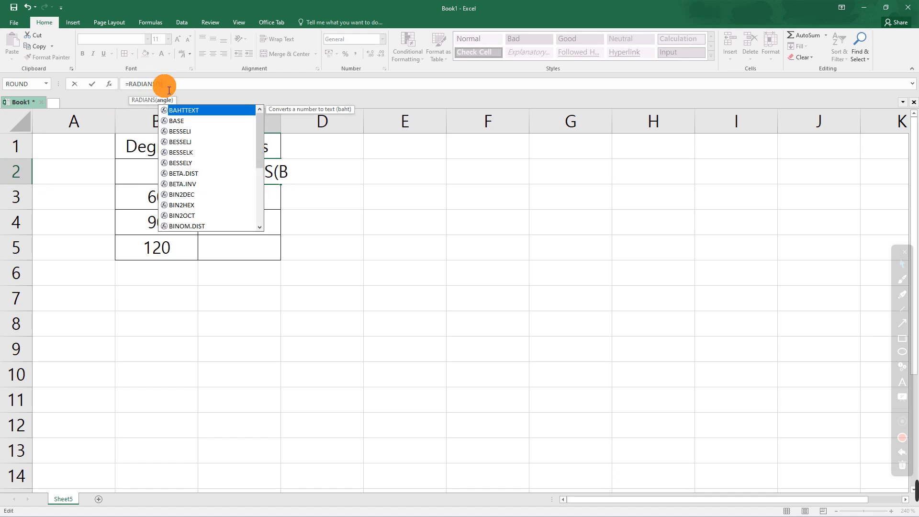
{"action": "type", "text": ")"}
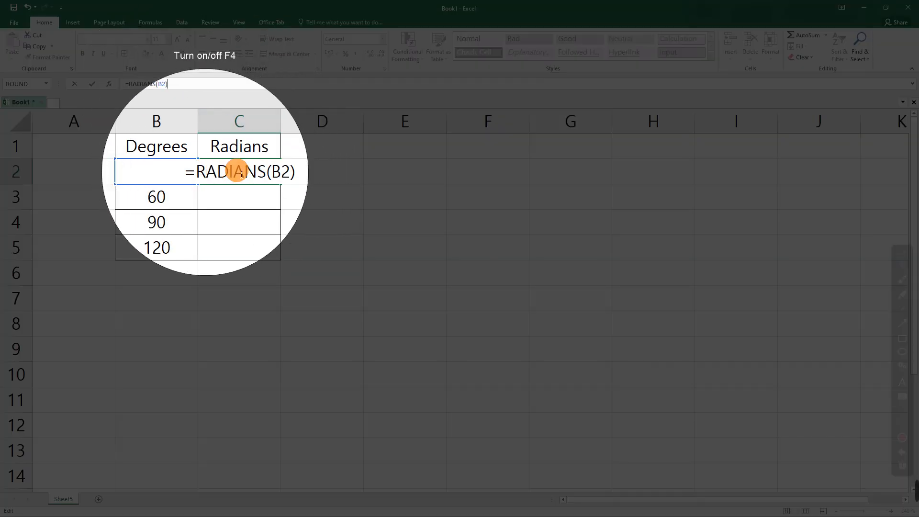
{"action": "key", "text": "F4"}
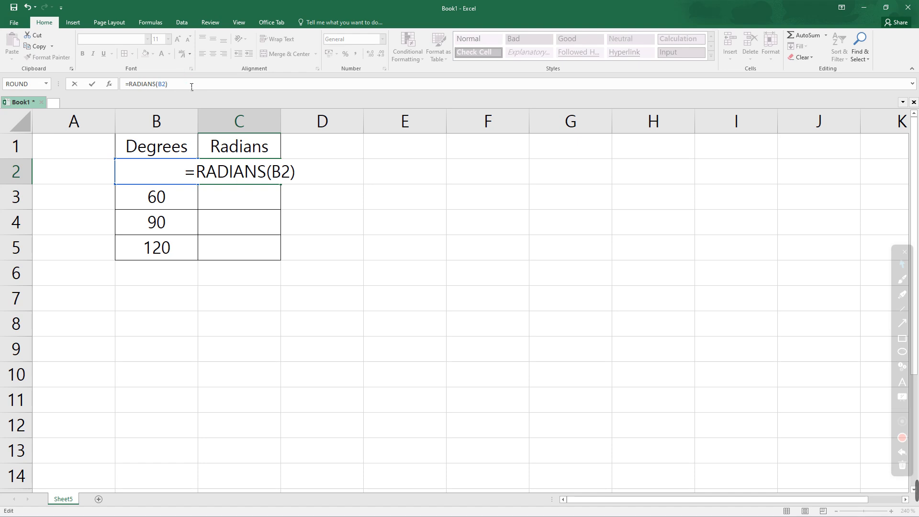
{"action": "key", "text": "Return"}
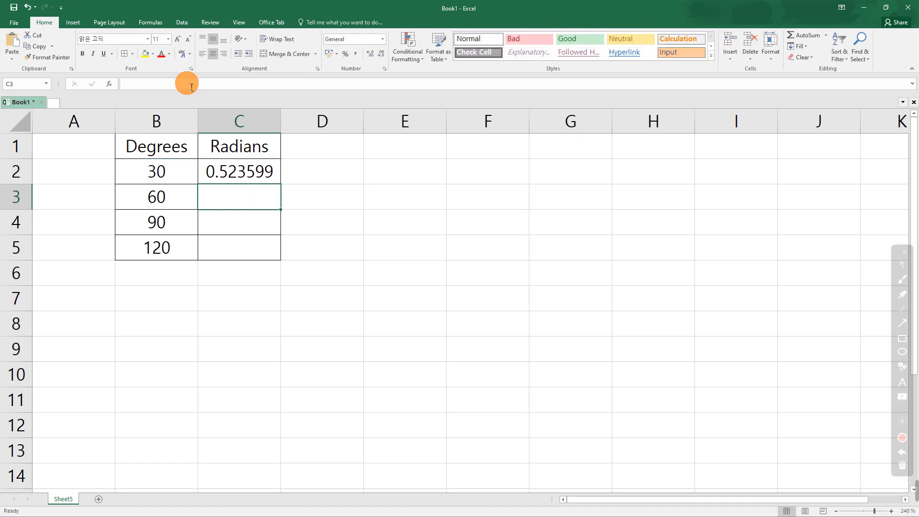
Step: Fill the RADIANS formula from C2 down to C5
{"action": "left_click", "coordinate": [258, 177]}
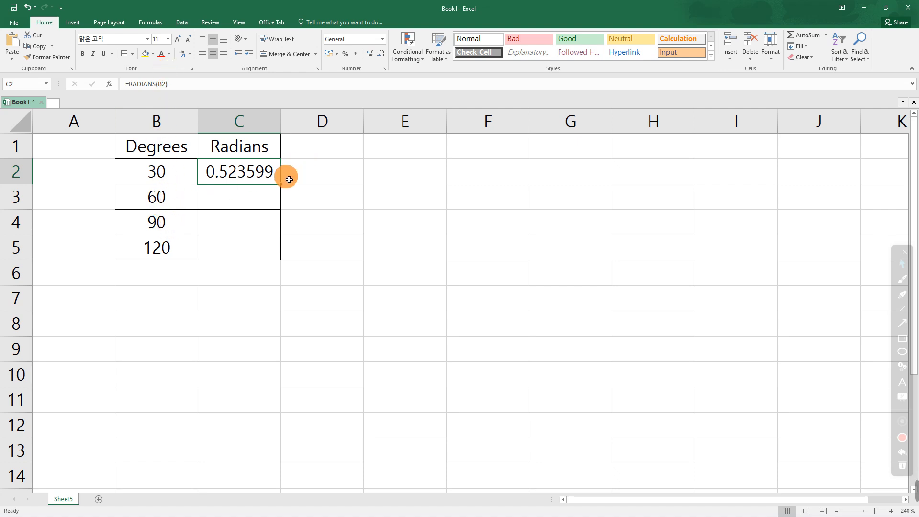
{"action": "key", "text": "F4"}
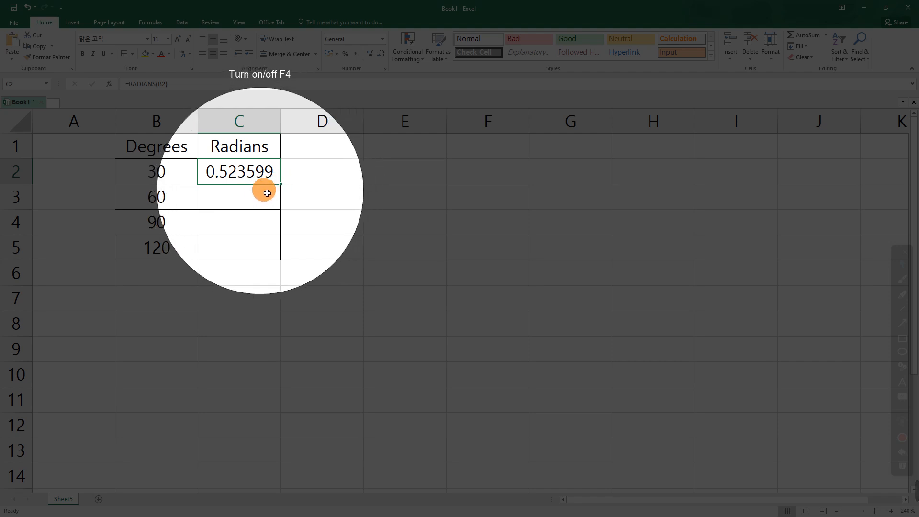
{"action": "left_click_drag", "start_coordinate": [284, 190], "coordinate": [277, 254]}
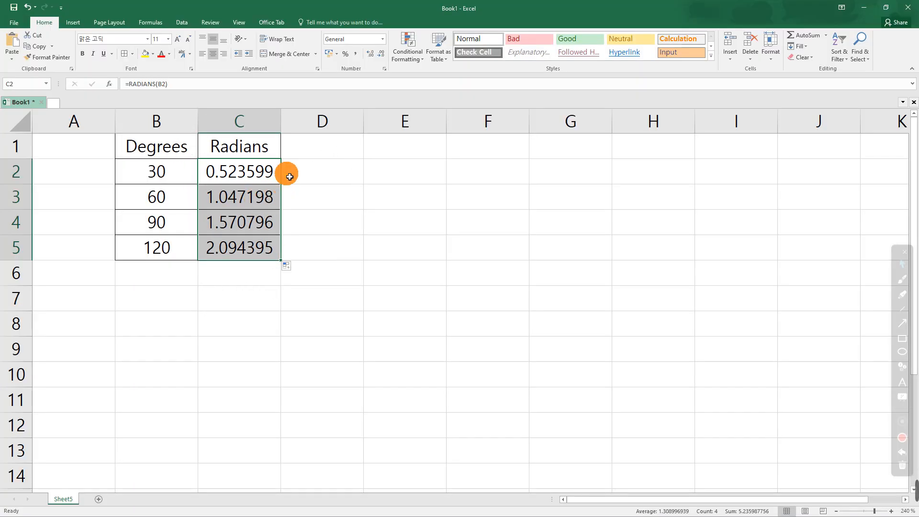
Step: Format the radian values in C2:C5 as Number with 3 decimal places
{"action": "right_click", "coordinate": [240, 198]}
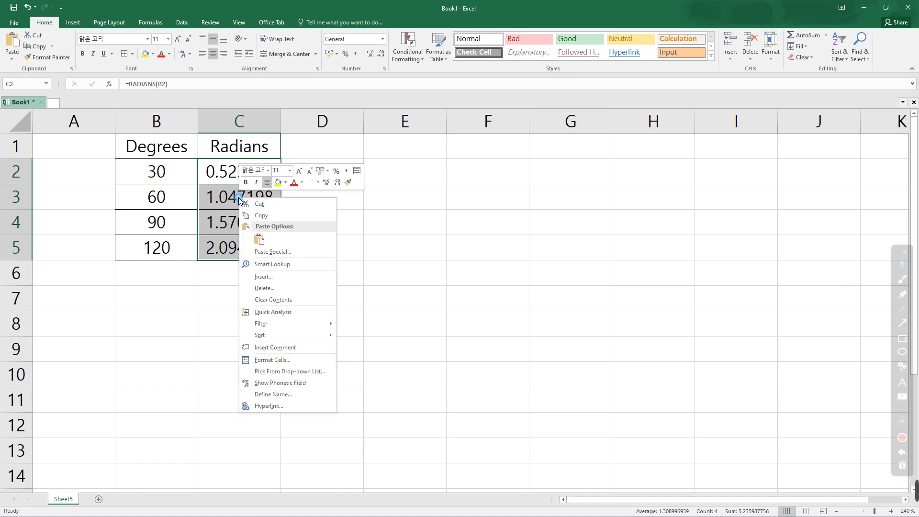
{"action": "left_click", "coordinate": [303, 359]}
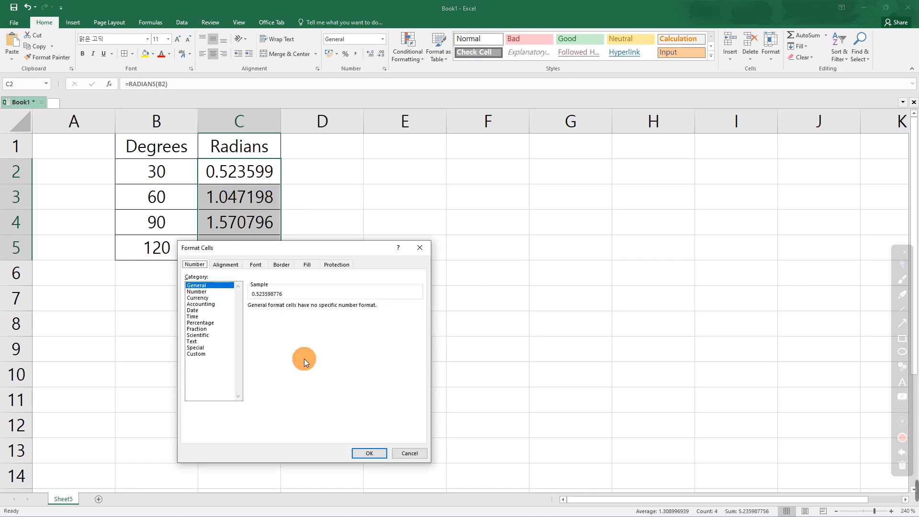
{"action": "left_click", "coordinate": [200, 291]}
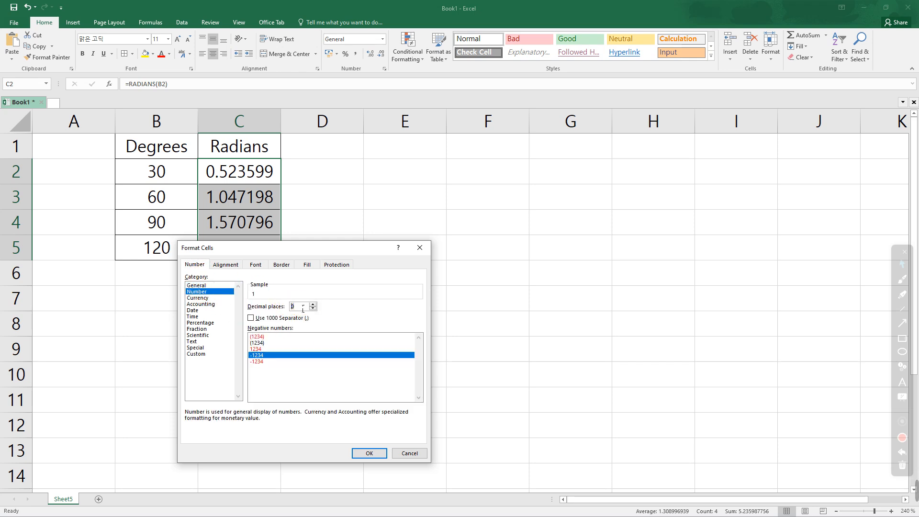
{"action": "type", "text": "3"}
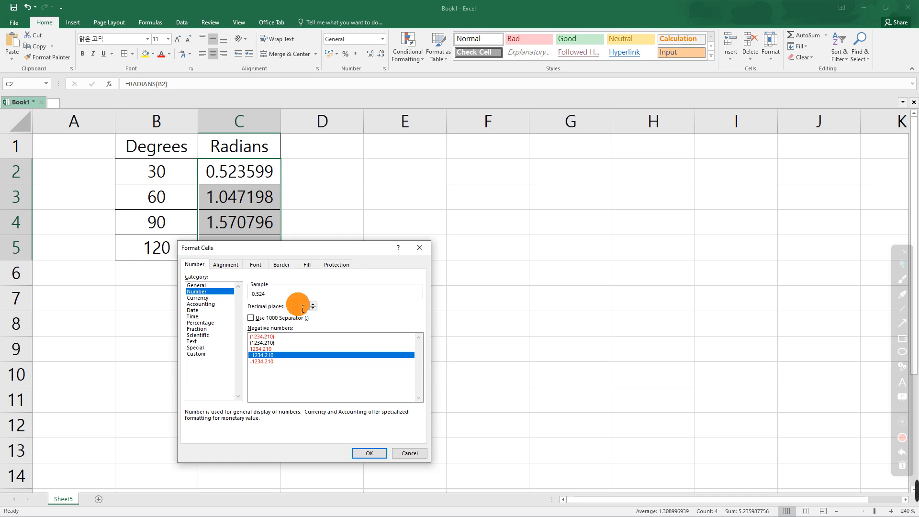
{"action": "left_click", "coordinate": [369, 454]}
{"action": "left_click", "coordinate": [323, 277]}
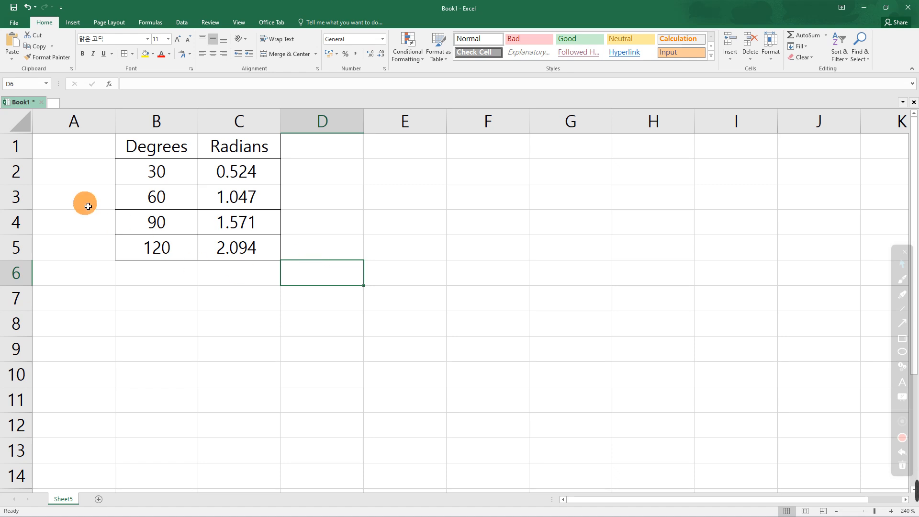
Step: Insert a blank row above the table's heading row
{"action": "left_click", "coordinate": [16, 147]}
{"action": "right_click", "coordinate": [17, 153]}
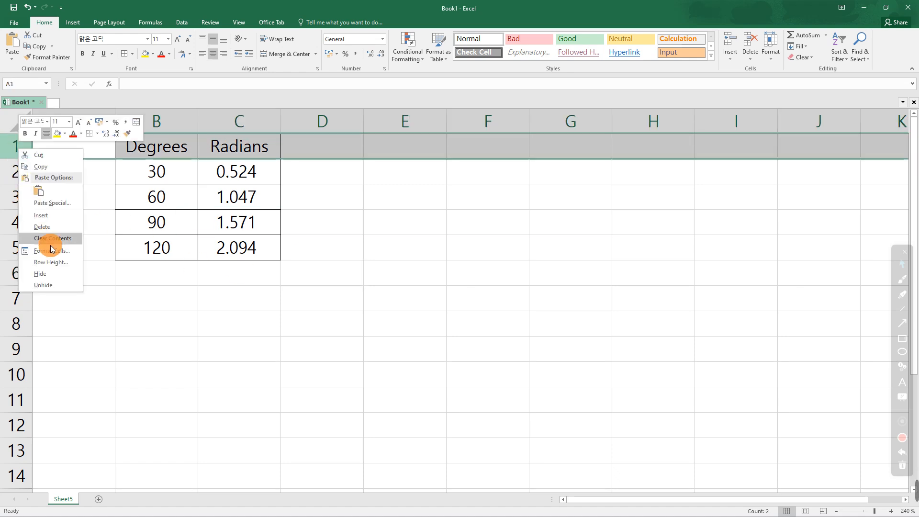
{"action": "left_click", "coordinate": [43, 215]}
{"action": "left_click", "coordinate": [527, 248]}
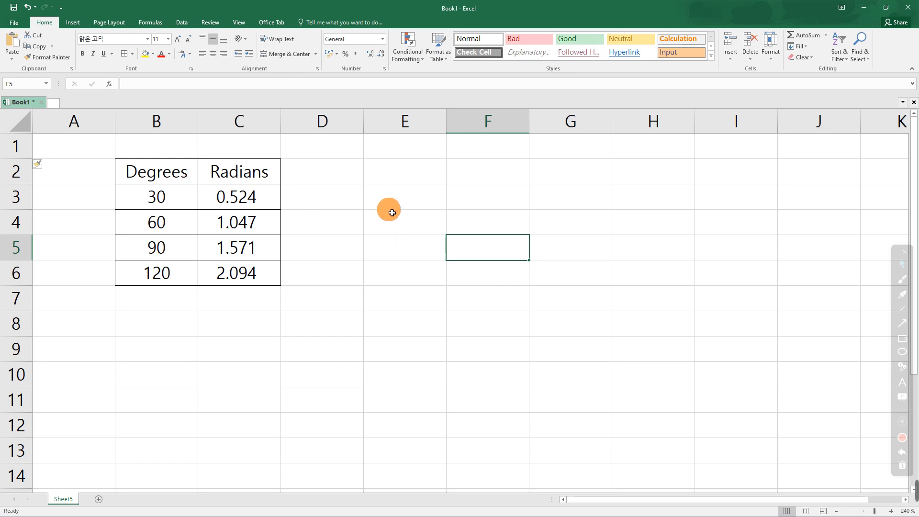
Step: Enter the headings "Radians" in E2 and "Degrees" in F2 for a second table
{"action": "left_click", "coordinate": [380, 175]}
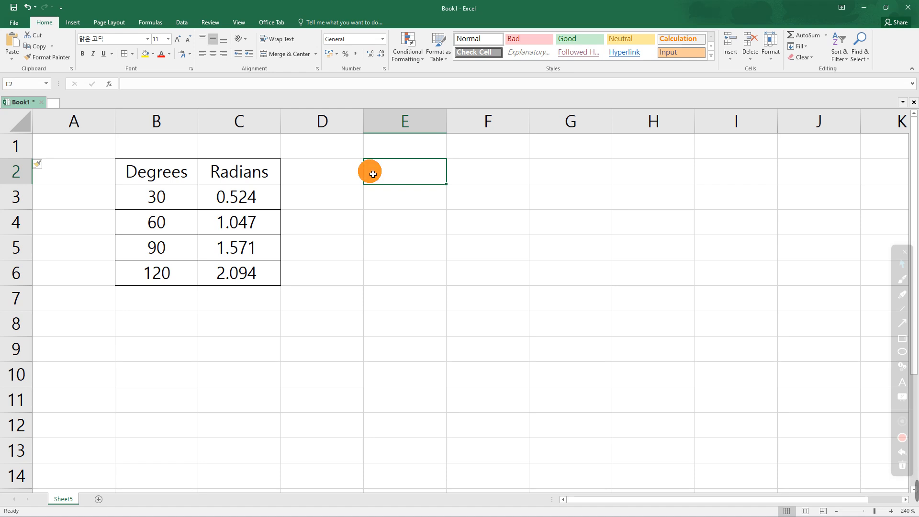
{"action": "type", "text": "RA"}
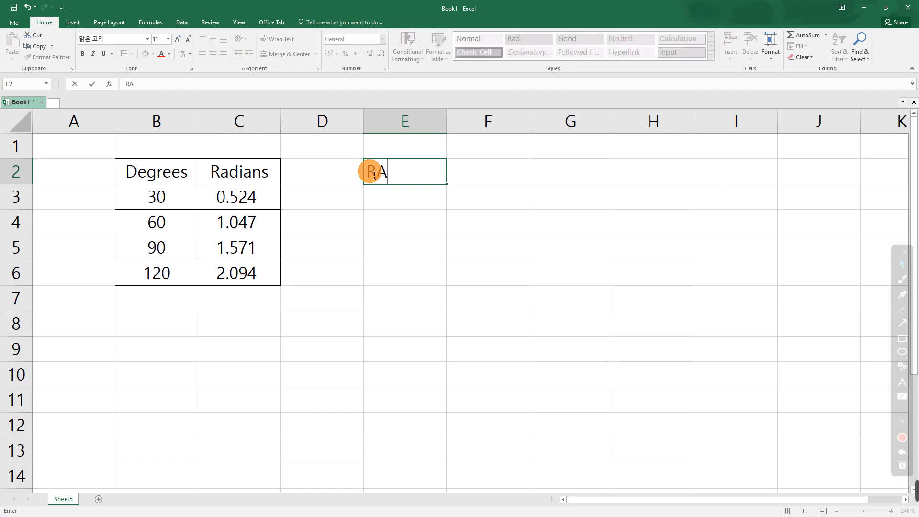
{"action": "key", "text": "BackSpace"}
{"action": "key", "text": "BackSpace"}
{"action": "type", "text": "adians"}
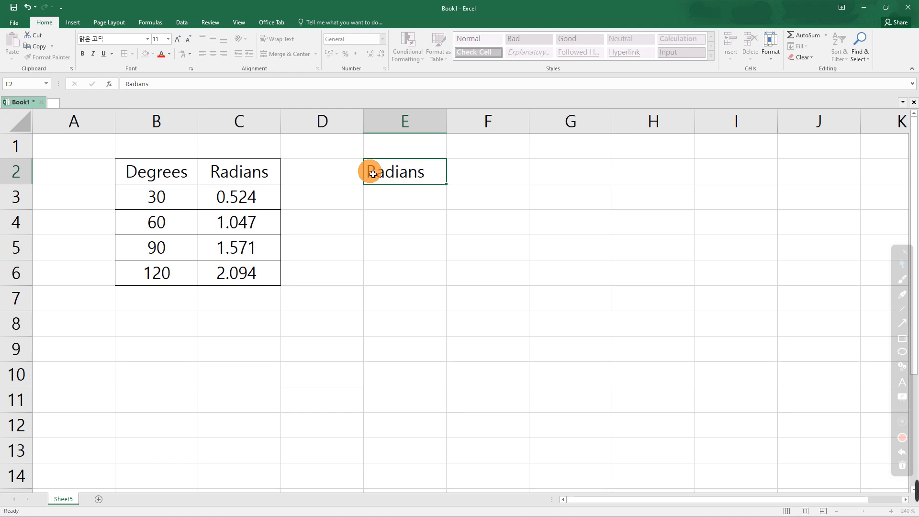
{"action": "key", "text": "Return"}
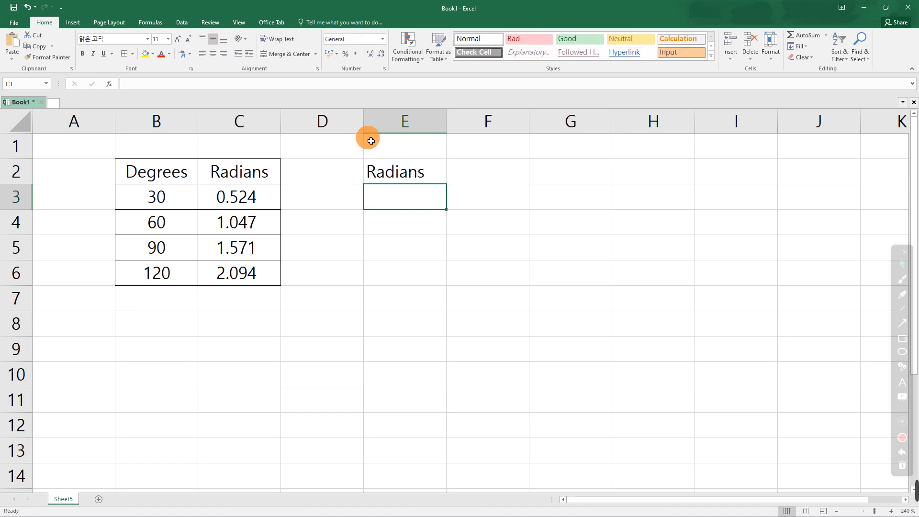
{"action": "left_click", "coordinate": [484, 173]}
{"action": "type", "text": "De"}
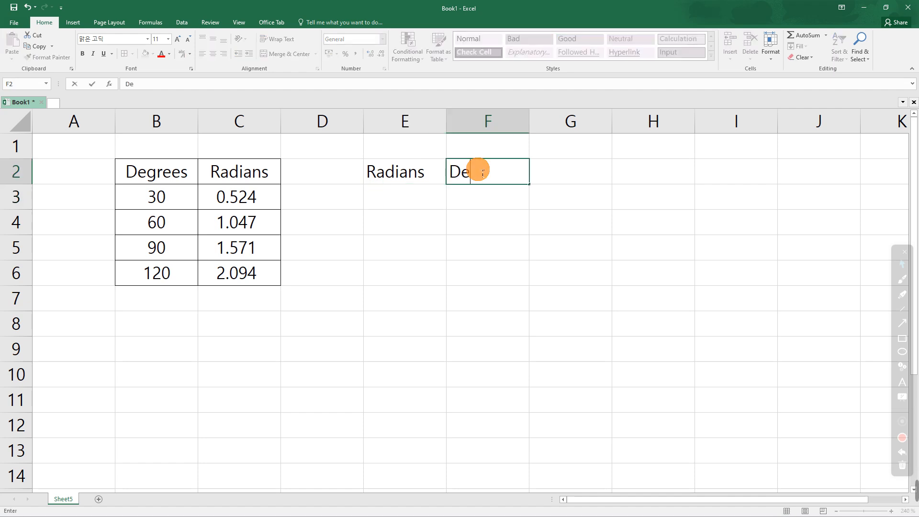
{"action": "type", "text": "grees"}
{"action": "key", "text": "Return"}
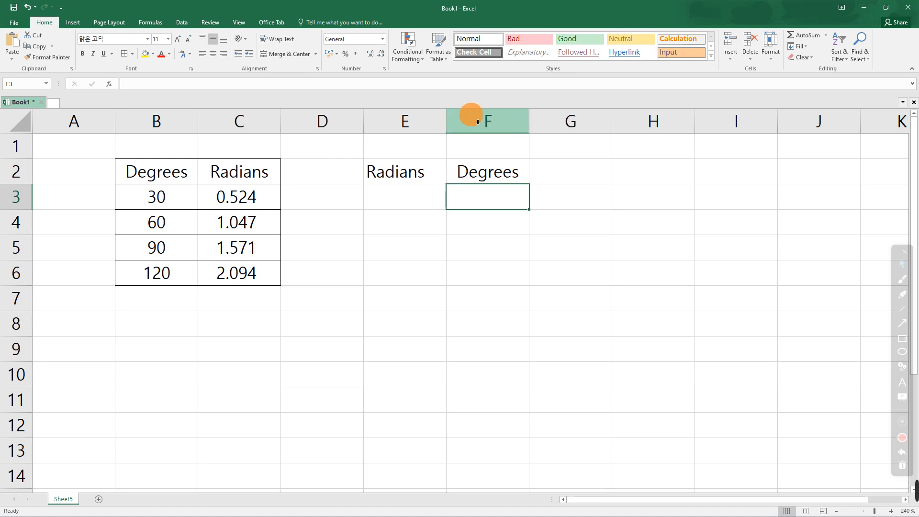
Step: Centre the contents of columns E and F horizontally and apply all borders to E2:F6
{"action": "left_click_drag", "start_coordinate": [418, 125], "coordinate": [525, 125]}
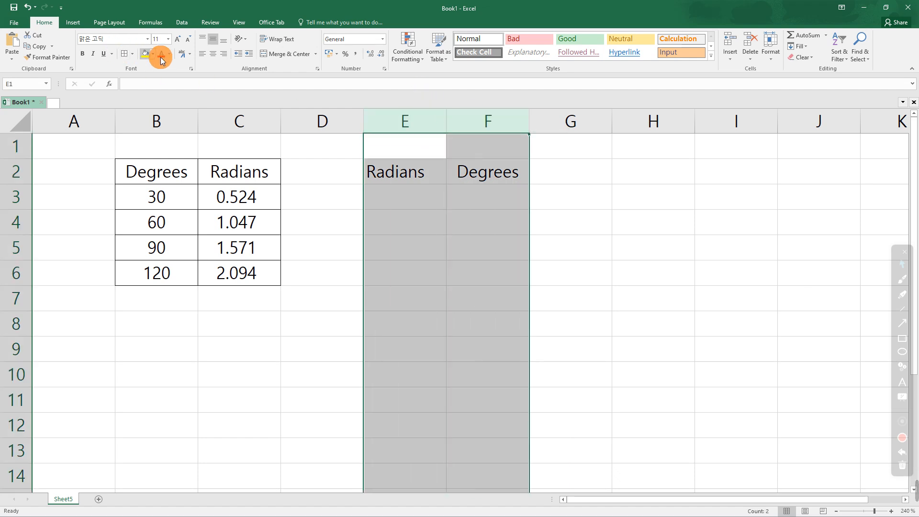
{"action": "left_click", "coordinate": [215, 53]}
{"action": "left_click_drag", "start_coordinate": [418, 171], "coordinate": [493, 275]}
{"action": "left_click", "coordinate": [131, 54]}
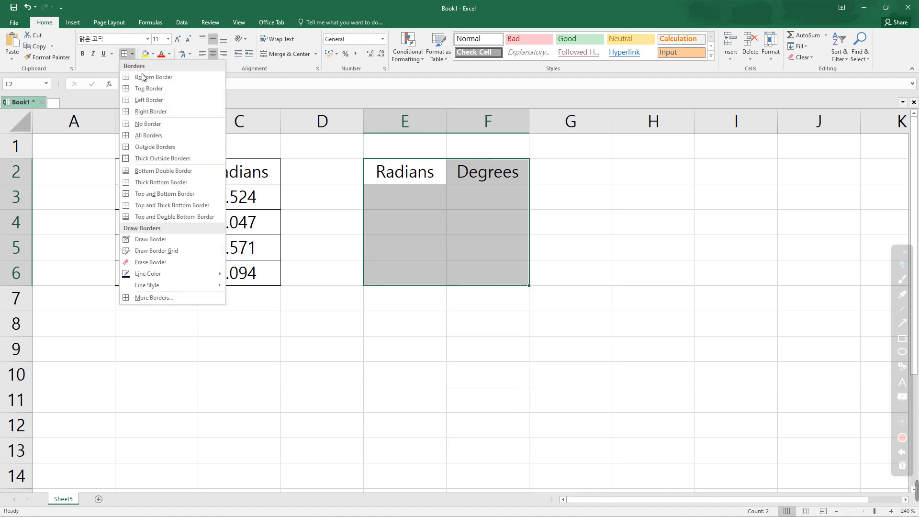
{"action": "left_click", "coordinate": [155, 137]}
{"action": "left_click", "coordinate": [439, 221]}
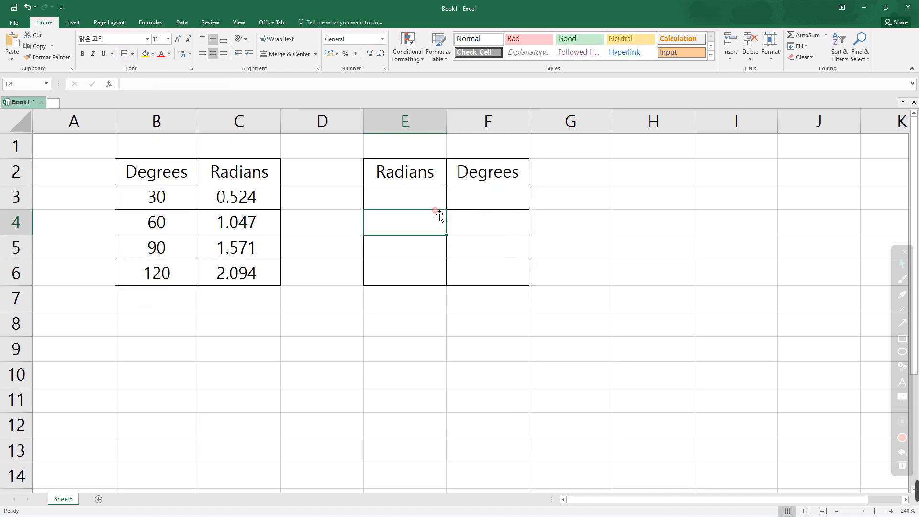
Step: Enter a formula in E3 that references the radian value in C3
{"action": "left_click", "coordinate": [429, 198]}
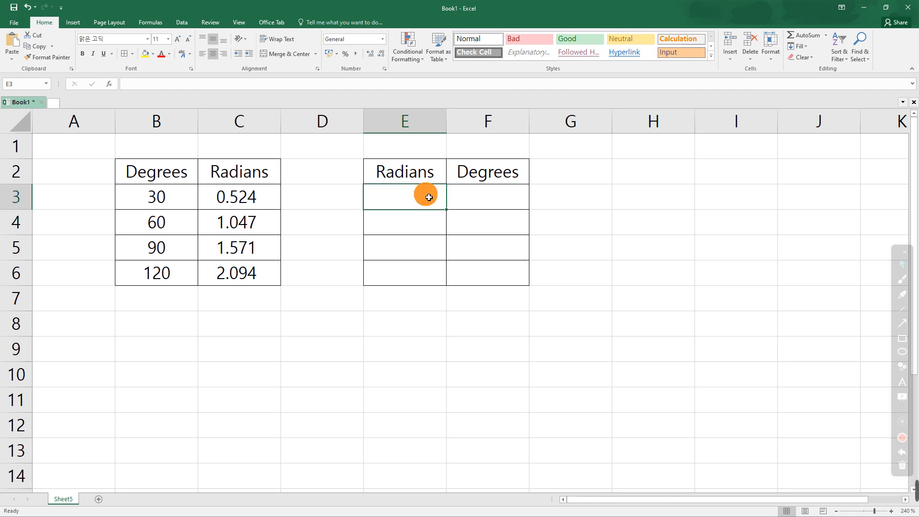
{"action": "type", "text": "="}
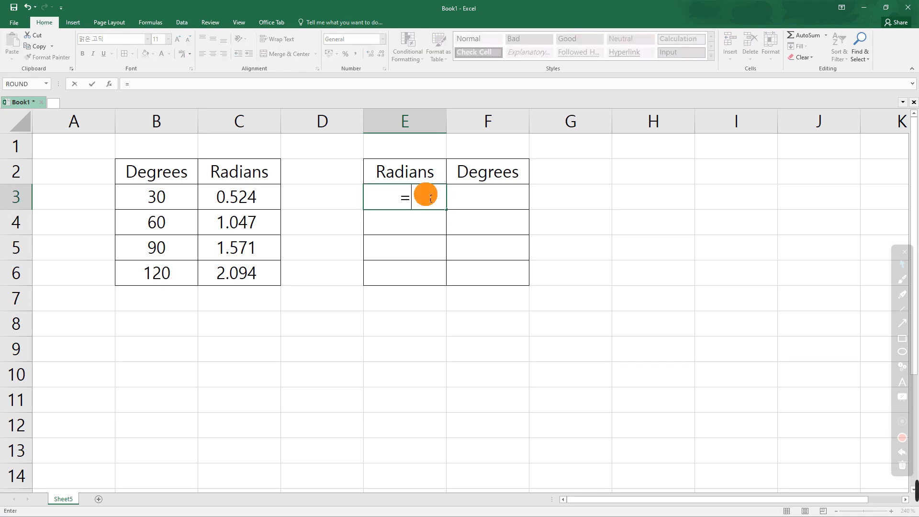
{"action": "left_click", "coordinate": [252, 198]}
{"action": "key", "text": "Return"}
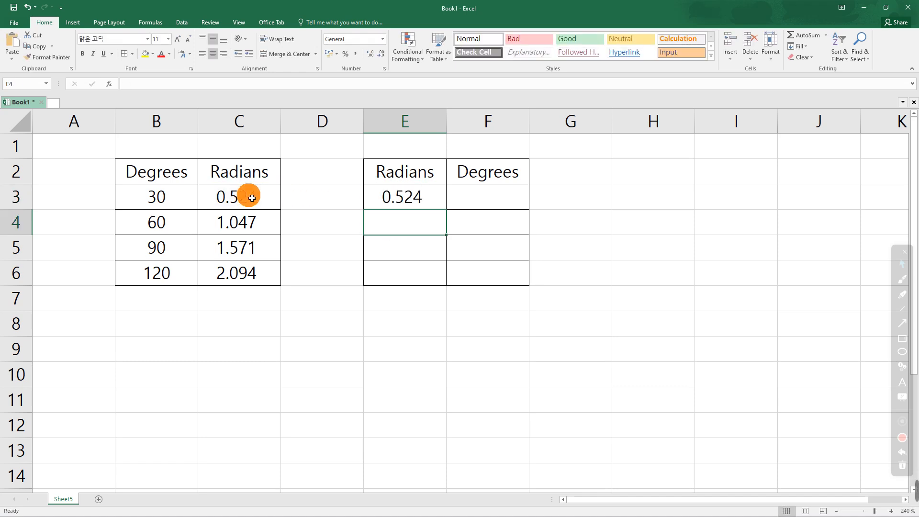
Step: Fill the radian reference formula from E3 down through E6
{"action": "left_click", "coordinate": [431, 204]}
{"action": "left_click_drag", "start_coordinate": [450, 215], "coordinate": [449, 282]}
{"action": "left_click", "coordinate": [522, 331]}
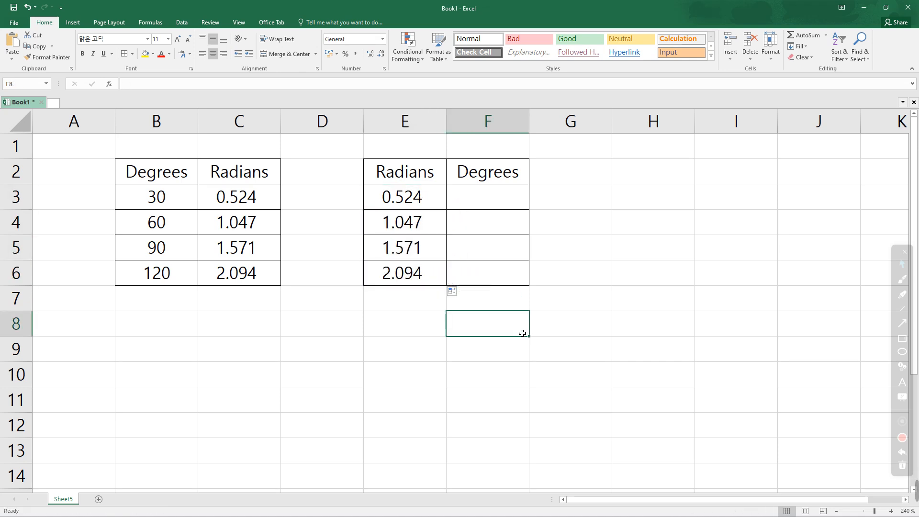
Step: Enter =DEGREES(E3) in cell F3 to convert the radian value to degrees
{"action": "left_click", "coordinate": [508, 198]}
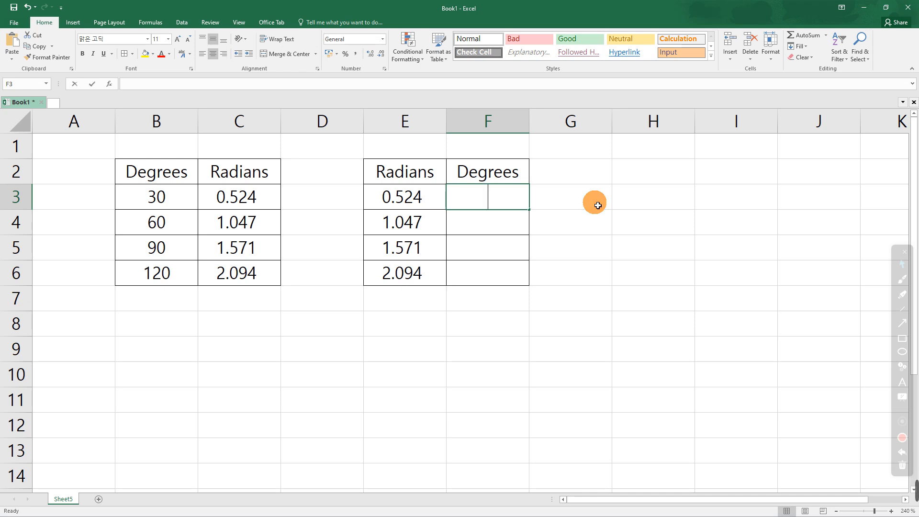
{"action": "type", "text": "=DE"}
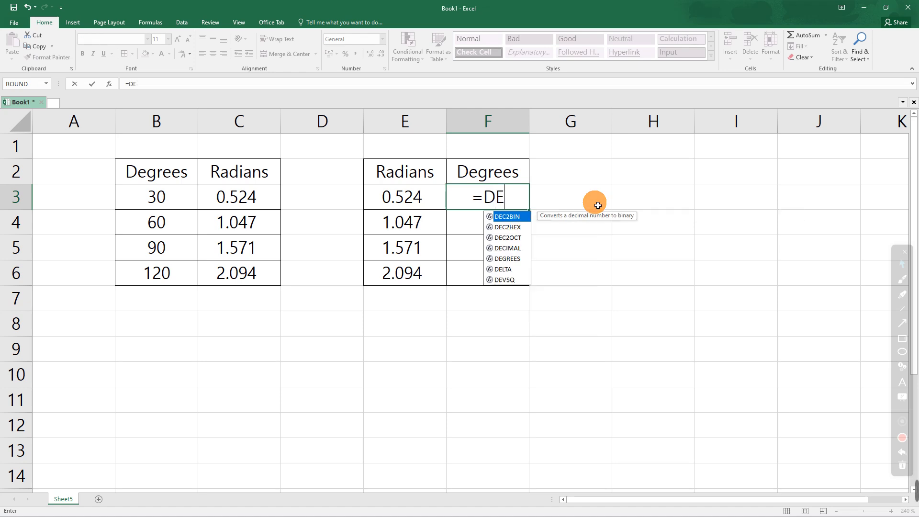
{"action": "type", "text": "GREES"}
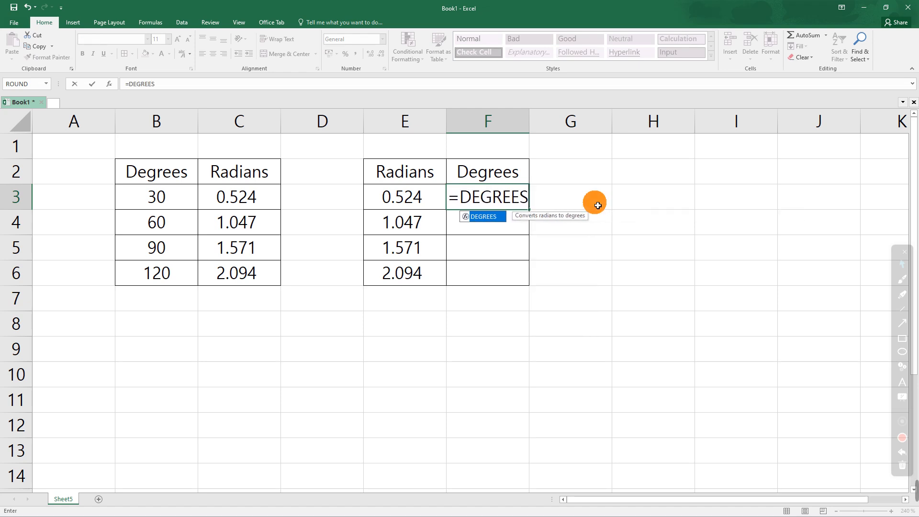
{"action": "key", "text": "F4"}
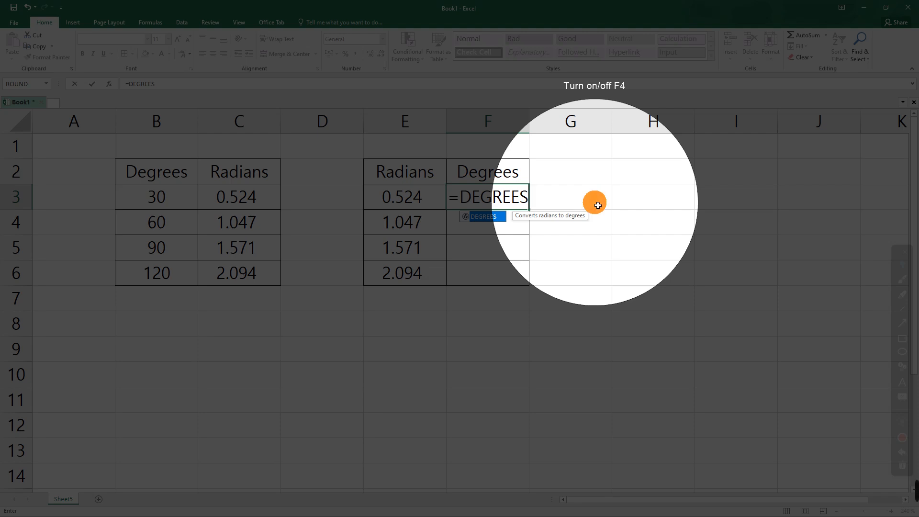
{"action": "key", "text": "F4"}
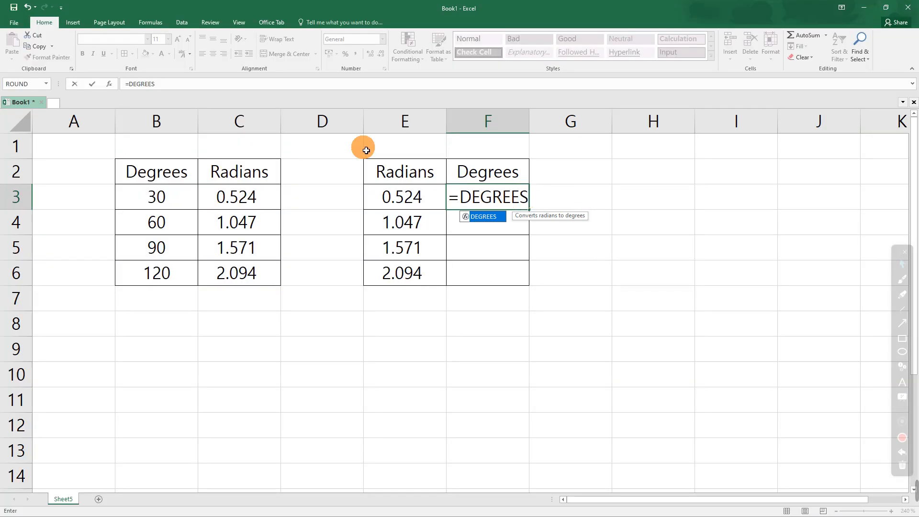
{"action": "type", "text": "("}
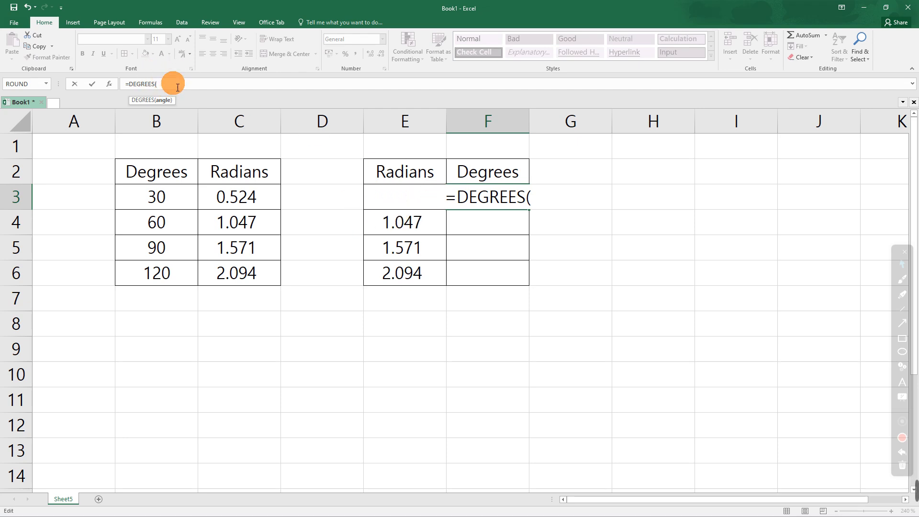
{"action": "type", "text": "E3)"}
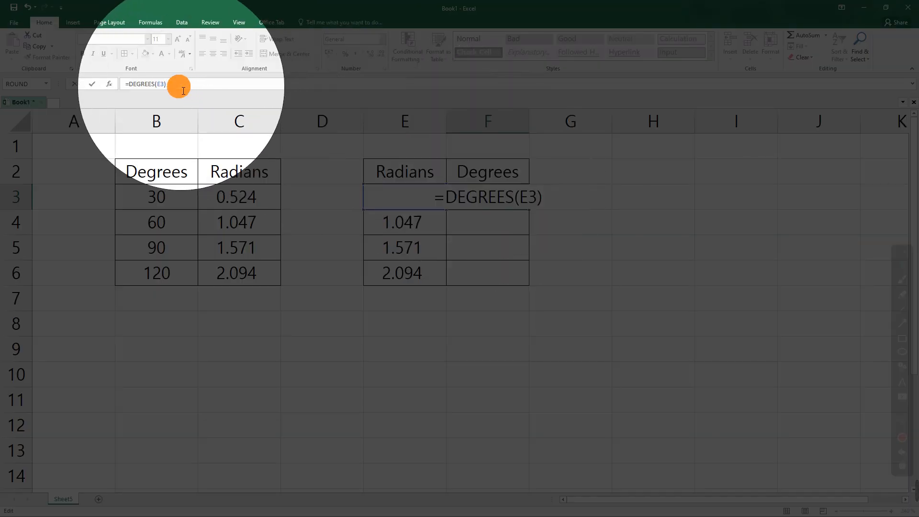
{"action": "key", "text": "Return"}
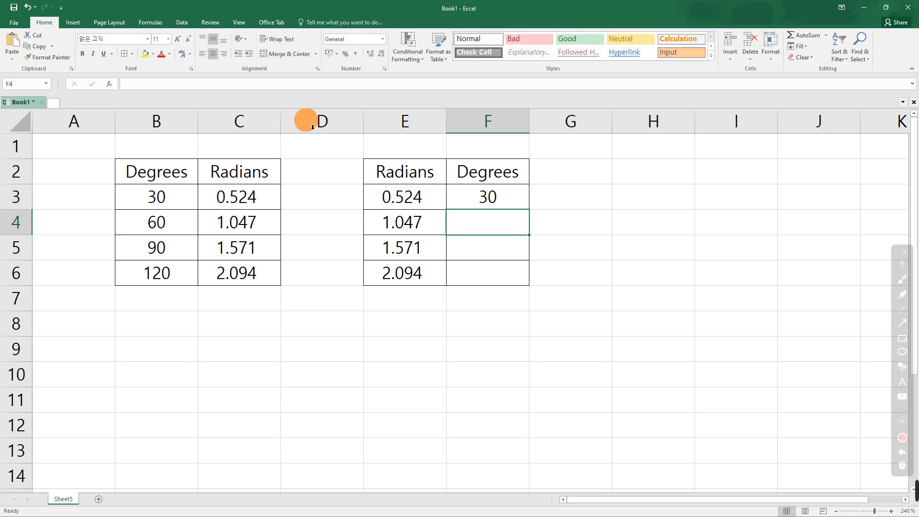
Step: Fill the DEGREES formula from F3 down through F6
{"action": "left_click", "coordinate": [488, 196]}
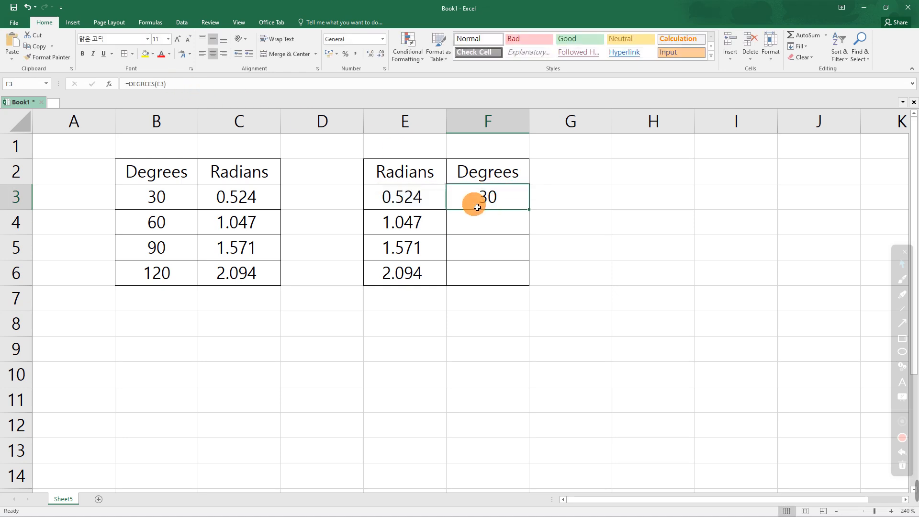
{"action": "left_click_drag", "start_coordinate": [530, 209], "coordinate": [533, 213]}
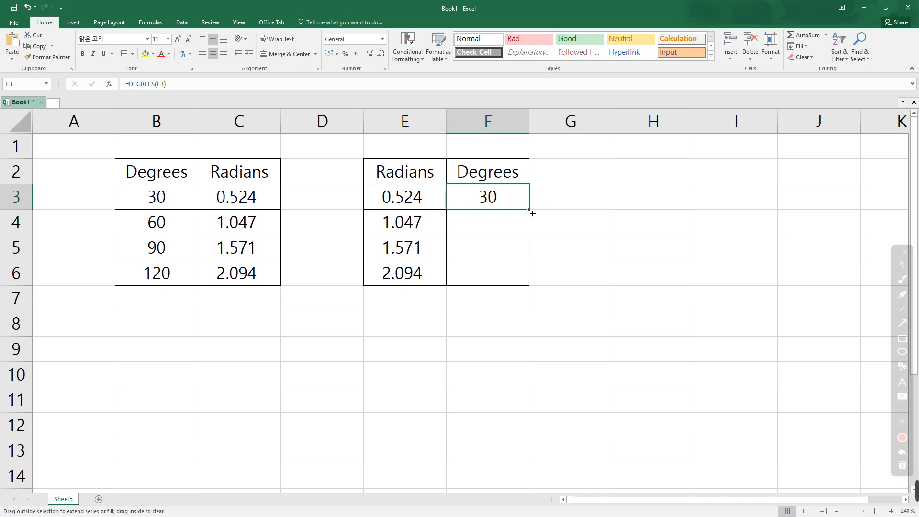
{"action": "left_click_drag", "start_coordinate": [531, 244], "coordinate": [529, 285]}
{"action": "left_click", "coordinate": [582, 245]}
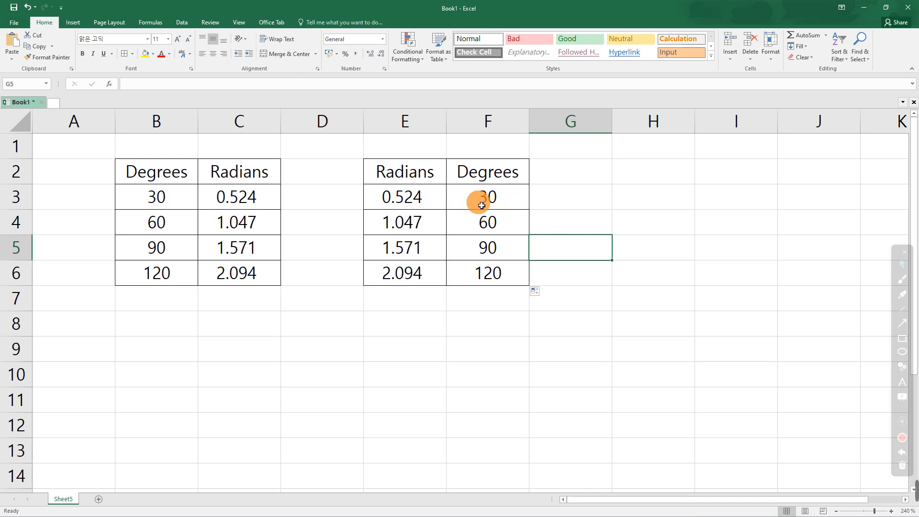
Step: Replace the radian values in E3:E6 with 0.6, 0.7, 0.8 and 1
{"action": "left_click", "coordinate": [437, 199]}
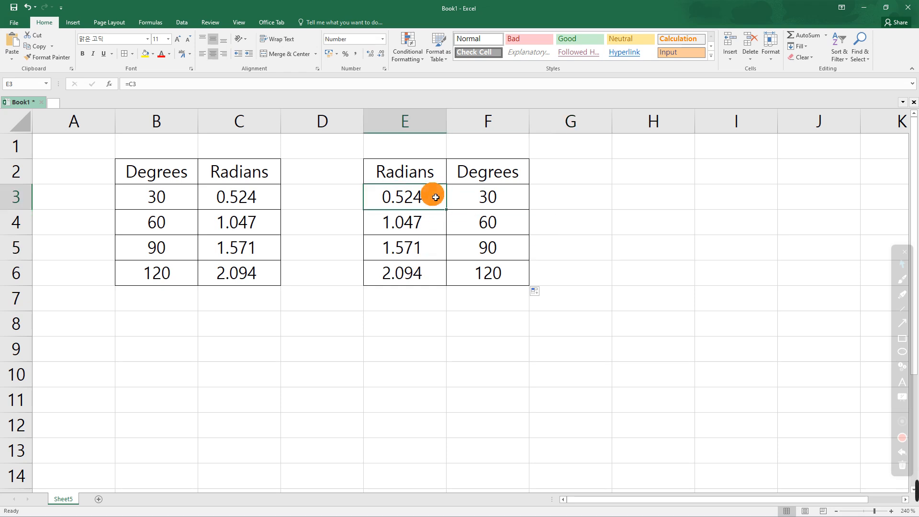
{"action": "type", "text": "0.6"}
{"action": "key", "text": "Return"}
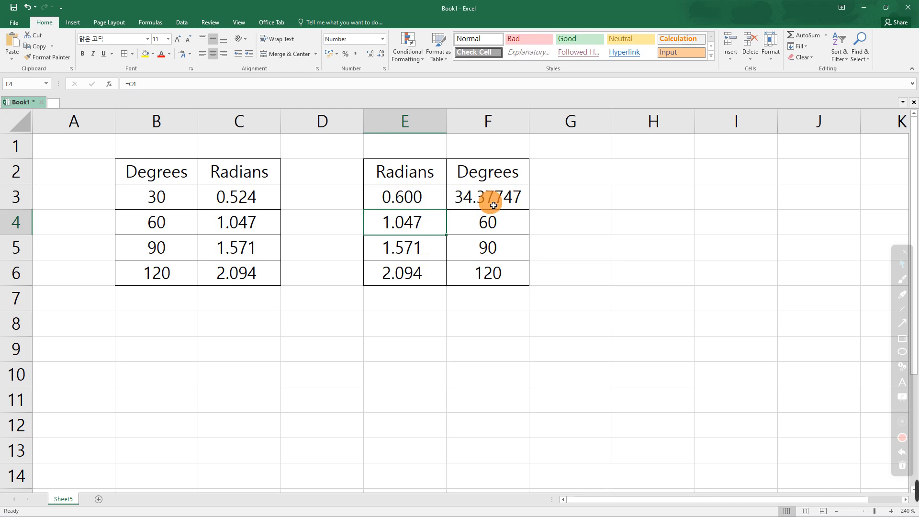
{"action": "left_click_drag", "start_coordinate": [489, 191], "coordinate": [485, 274]}
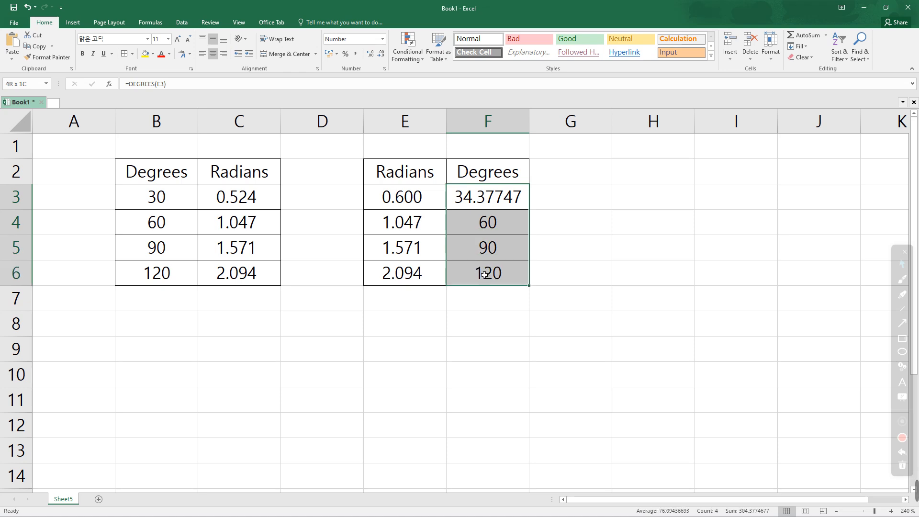
{"action": "left_click", "coordinate": [430, 222]}
{"action": "type", "text": "0"}
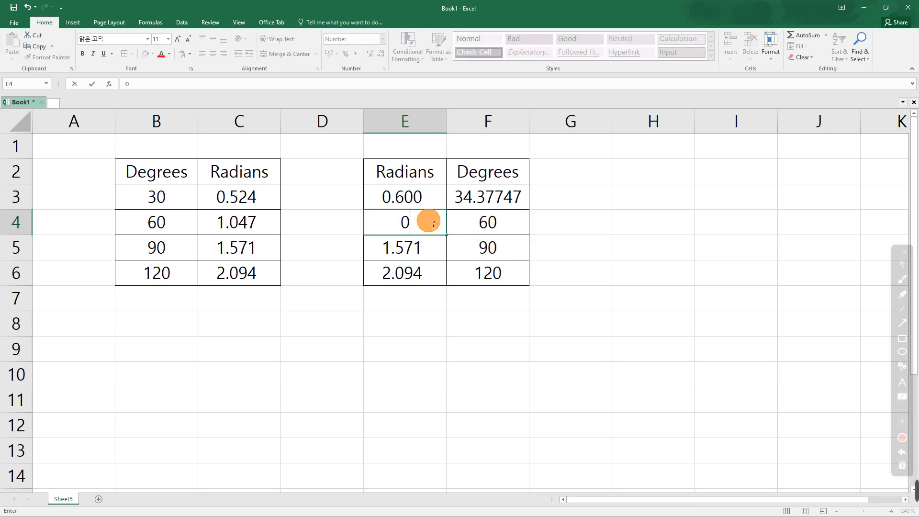
{"action": "type", "text": ".7"}
{"action": "key", "text": "Return"}
{"action": "type", "text": "0"}
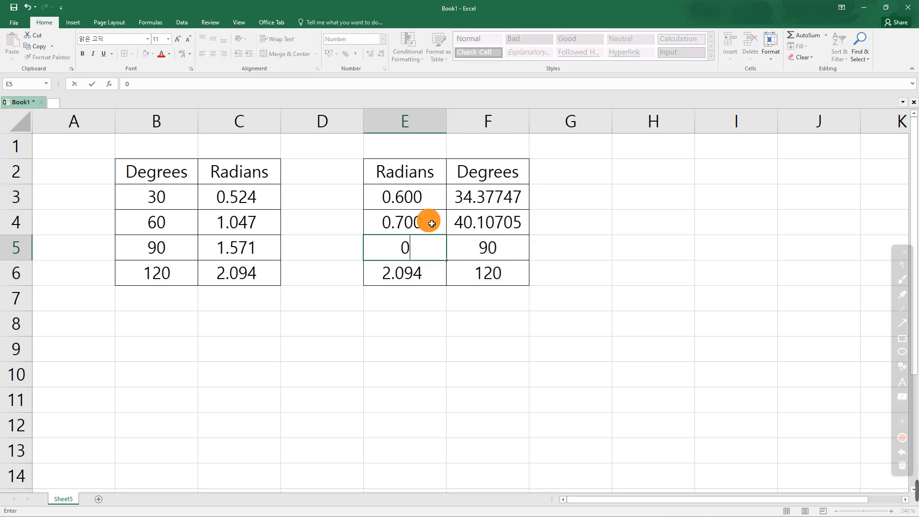
{"action": "type", "text": ".8"}
{"action": "key", "text": "Return"}
{"action": "type", "text": "1"}
{"action": "key", "text": "Return"}
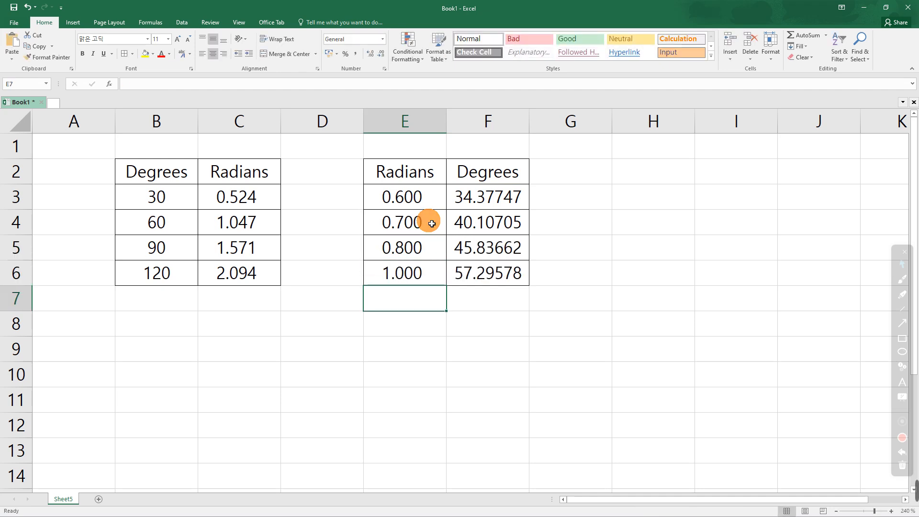
Step: Format the degree results in F3:F6 as Number with 3 decimal places
{"action": "left_click_drag", "start_coordinate": [494, 199], "coordinate": [504, 274]}
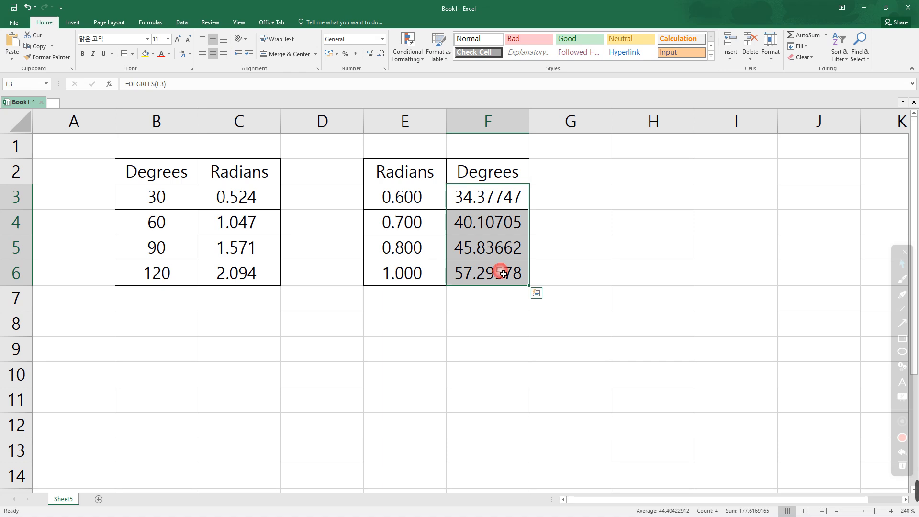
{"action": "right_click", "coordinate": [504, 274]}
{"action": "left_click", "coordinate": [532, 422]}
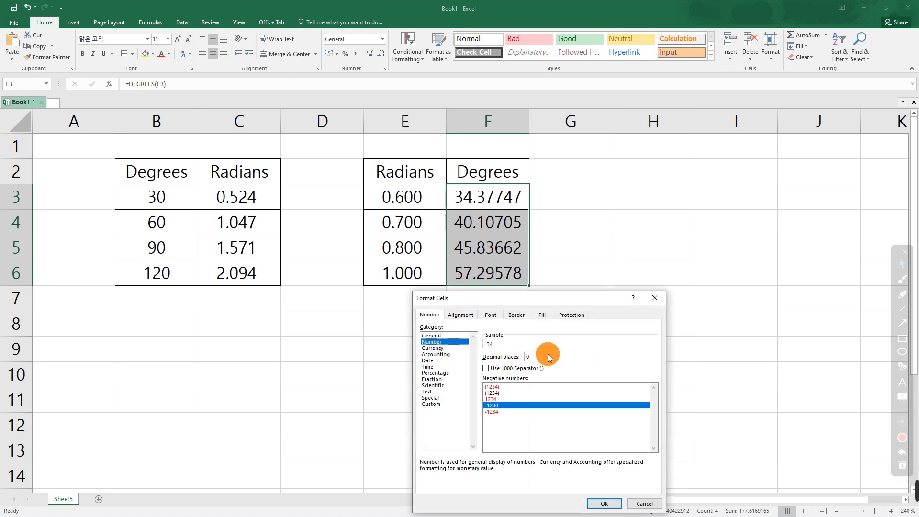
{"action": "left_click", "coordinate": [548, 354]}
{"action": "left_click", "coordinate": [547, 354]}
{"action": "left_click", "coordinate": [549, 357]}
{"action": "left_click_drag", "start_coordinate": [545, 300], "coordinate": [705, 184]}
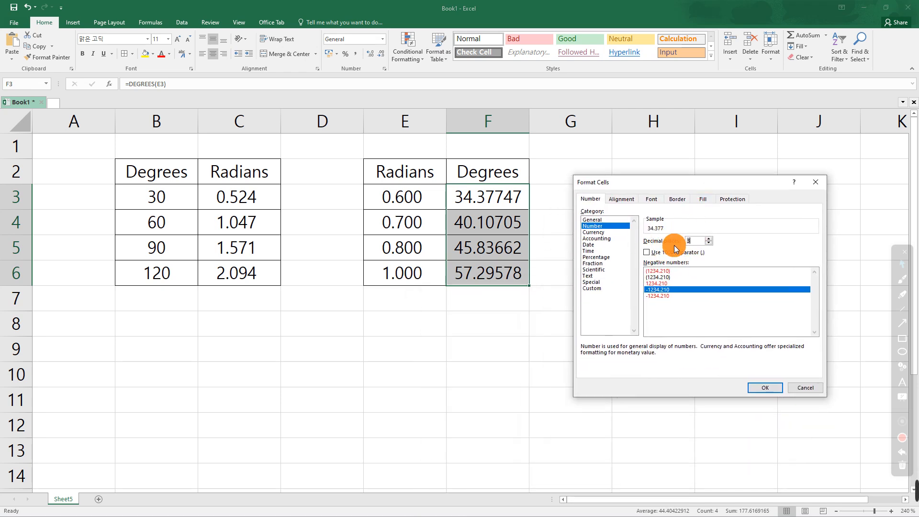
{"action": "key", "text": "F4"}
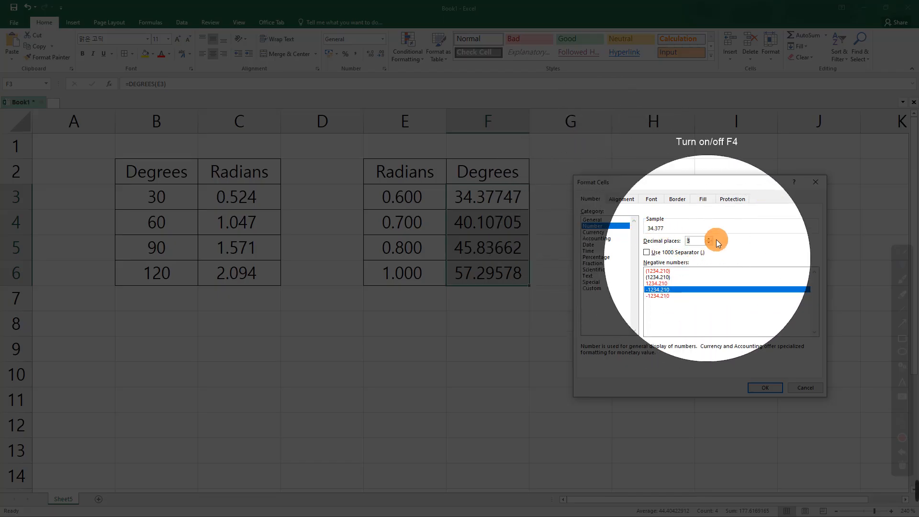
{"action": "key", "text": "F4"}
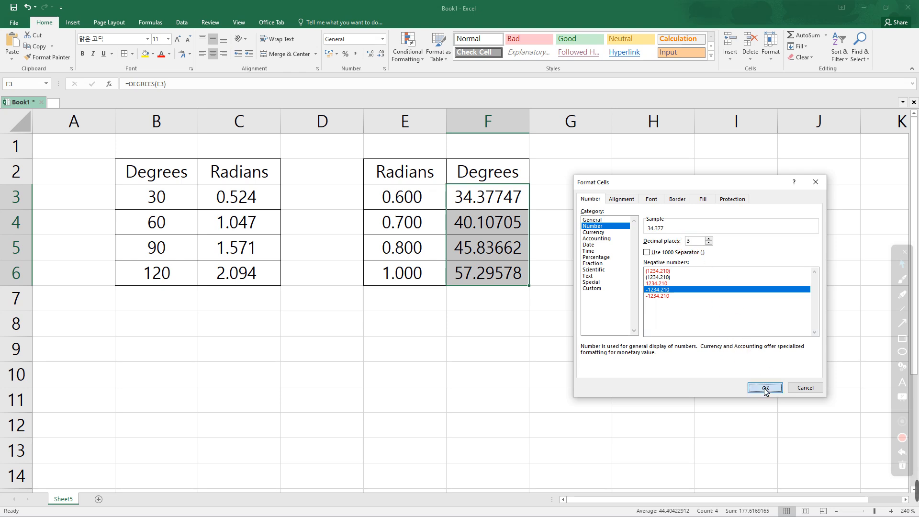
{"action": "left_click", "coordinate": [765, 389]}
{"action": "left_click", "coordinate": [622, 302]}
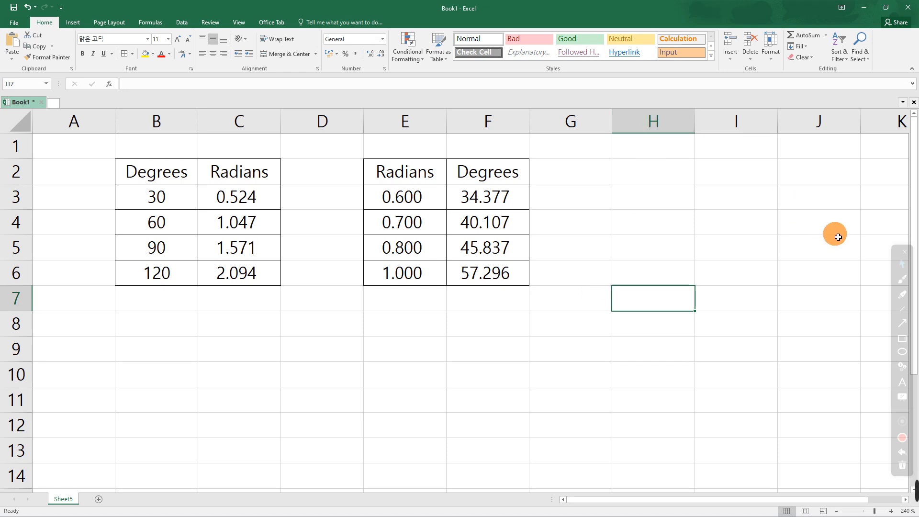
Step: Handwrite the relation π = 180° in red below the two tables with the annotation brush
{"action": "left_click", "coordinate": [901, 282]}
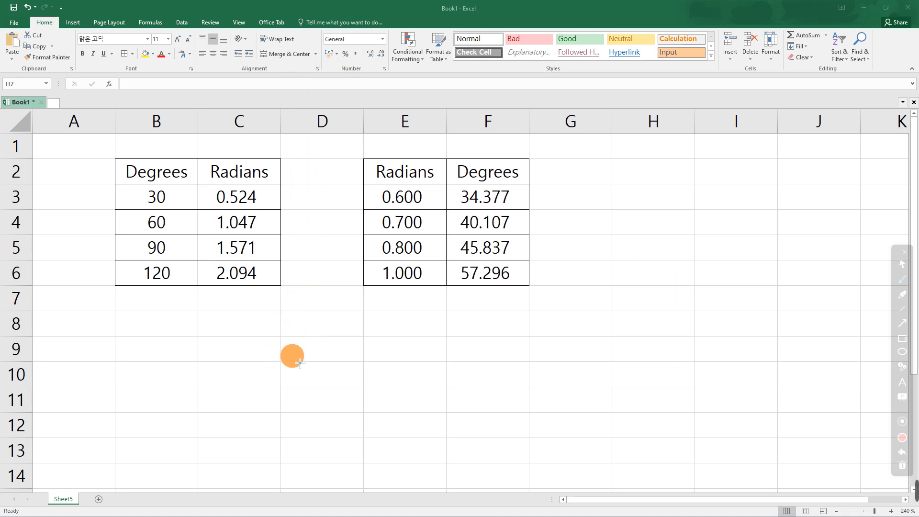
{"action": "mouse_move", "coordinate": [282, 324]}
{"action": "left_mouse_down"}
{"action": "mouse_move", "coordinate": [278, 354]}
{"action": "mouse_move", "coordinate": [298, 355]}
{"action": "mouse_move", "coordinate": [311, 323]}
{"action": "mouse_move", "coordinate": [346, 329]}
{"action": "left_mouse_up"}
{"action": "left_click_drag", "start_coordinate": [329, 343], "coordinate": [367, 354]}
{"action": "mouse_move", "coordinate": [396, 318]}
{"action": "left_mouse_down"}
{"action": "mouse_move", "coordinate": [378, 345]}
{"action": "mouse_move", "coordinate": [396, 318]}
{"action": "left_mouse_up"}
{"action": "left_click_drag", "start_coordinate": [418, 322], "coordinate": [436, 307]}
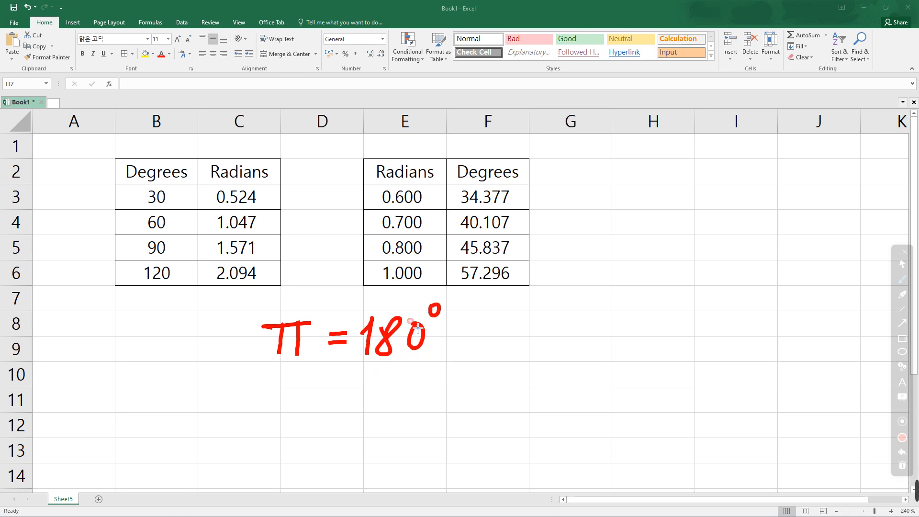
{"action": "mouse_move", "coordinate": [249, 305]}
{"action": "left_mouse_down"}
{"action": "mouse_move", "coordinate": [245, 382]}
{"action": "mouse_move", "coordinate": [467, 381]}
{"action": "mouse_move", "coordinate": [224, 389]}
{"action": "left_mouse_up"}
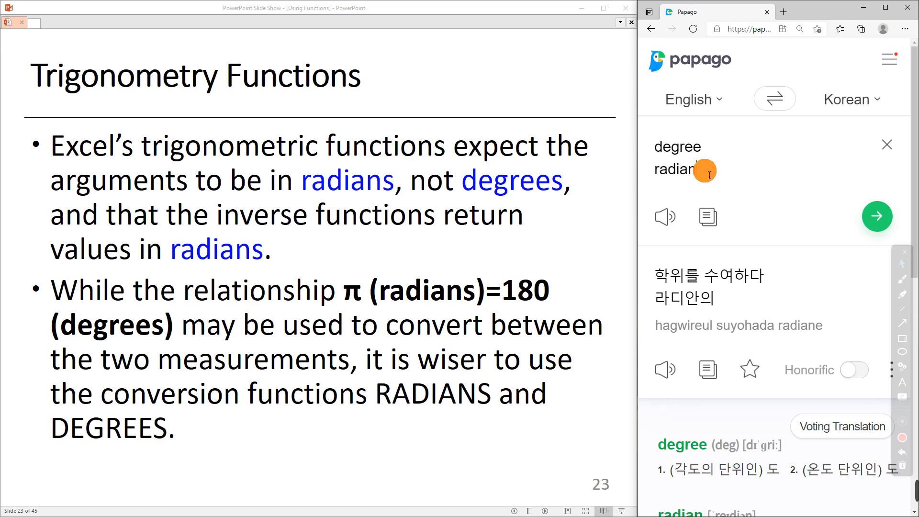
Step: Switch to the Book1 workbook in Excel and open the Insert Function dialog for cell C8
{"action": "key", "text": "alt+Tab"}
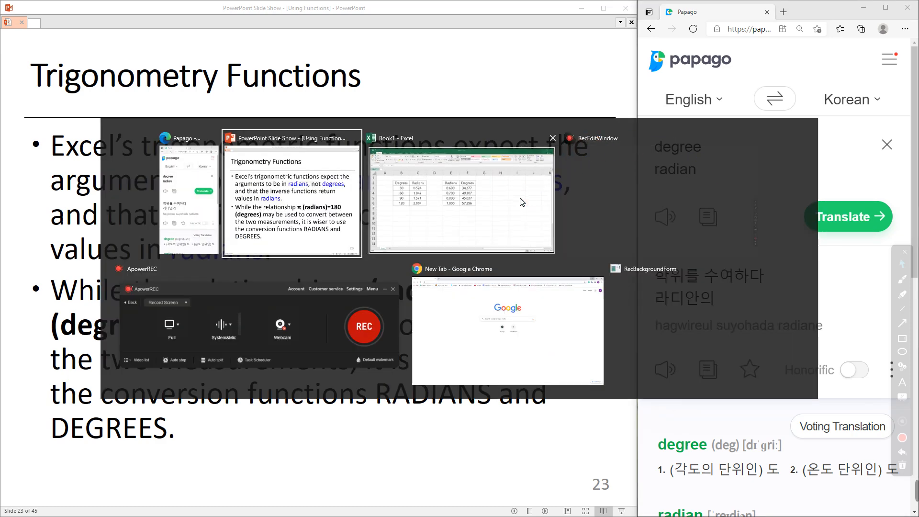
{"action": "left_click", "coordinate": [501, 211]}
{"action": "left_click", "coordinate": [222, 324]}
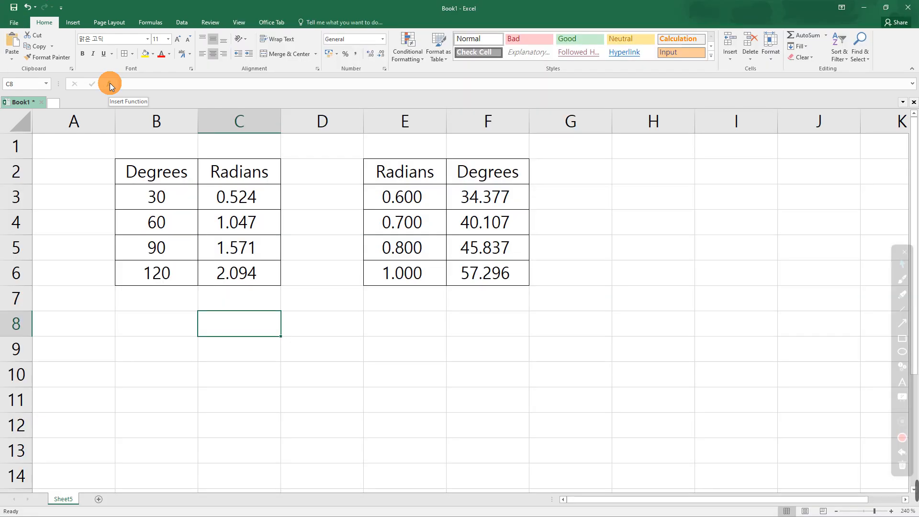
{"action": "left_click", "coordinate": [110, 84]}
{"action": "left_click", "coordinate": [388, 180]}
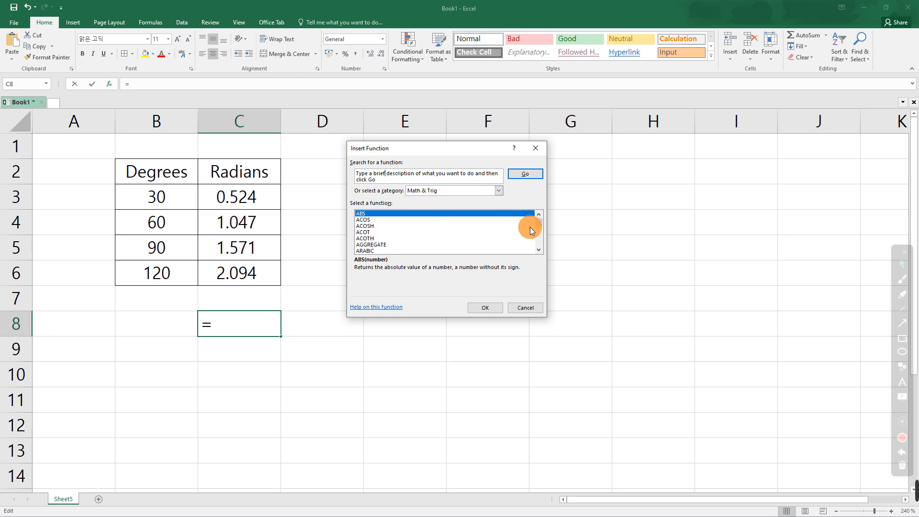
Step: Find and select the SIN function in the Math & Trig function list
{"action": "left_click", "coordinate": [539, 249]}
{"action": "left_click", "coordinate": [539, 249]}
{"action": "left_click", "coordinate": [538, 249]}
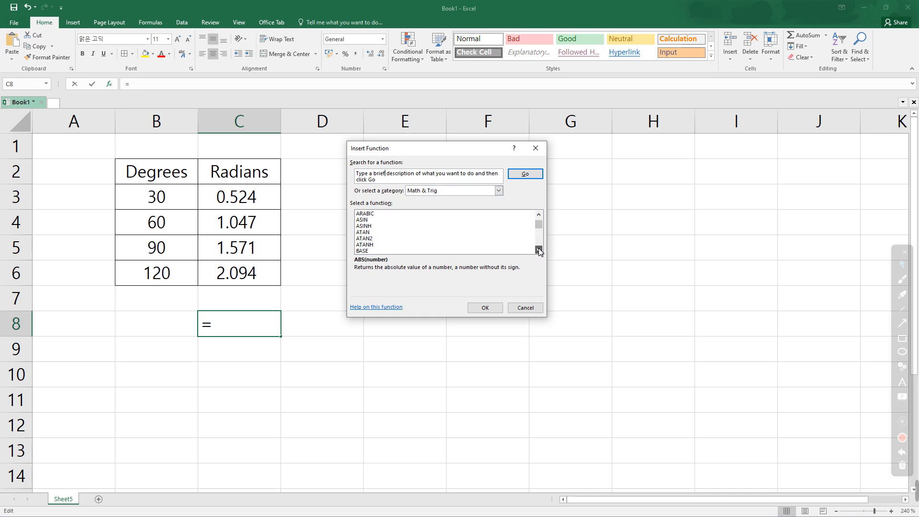
{"action": "left_click", "coordinate": [538, 249]}
{"action": "left_click", "coordinate": [539, 249]}
{"action": "left_click", "coordinate": [539, 249]}
{"action": "left_click", "coordinate": [539, 249]}
{"action": "left_click", "coordinate": [539, 249]}
{"action": "left_click", "coordinate": [539, 249]}
{"action": "left_click", "coordinate": [539, 249]}
{"action": "left_click", "coordinate": [539, 249]}
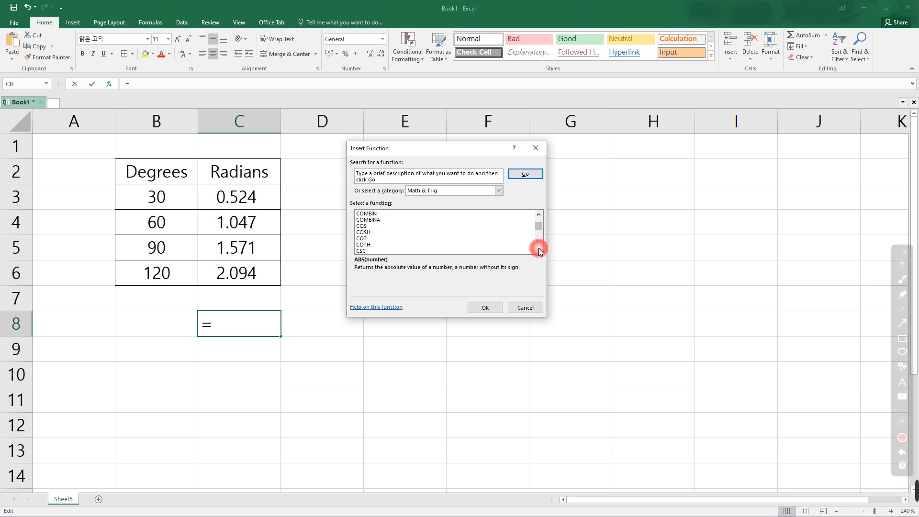
{"action": "left_click", "coordinate": [539, 249]}
{"action": "left_click", "coordinate": [539, 249]}
{"action": "left_click", "coordinate": [539, 249]}
{"action": "left_click", "coordinate": [539, 249]}
{"action": "left_click", "coordinate": [539, 249]}
{"action": "left_click", "coordinate": [539, 249]}
{"action": "left_click", "coordinate": [538, 249]}
{"action": "left_click", "coordinate": [539, 249]}
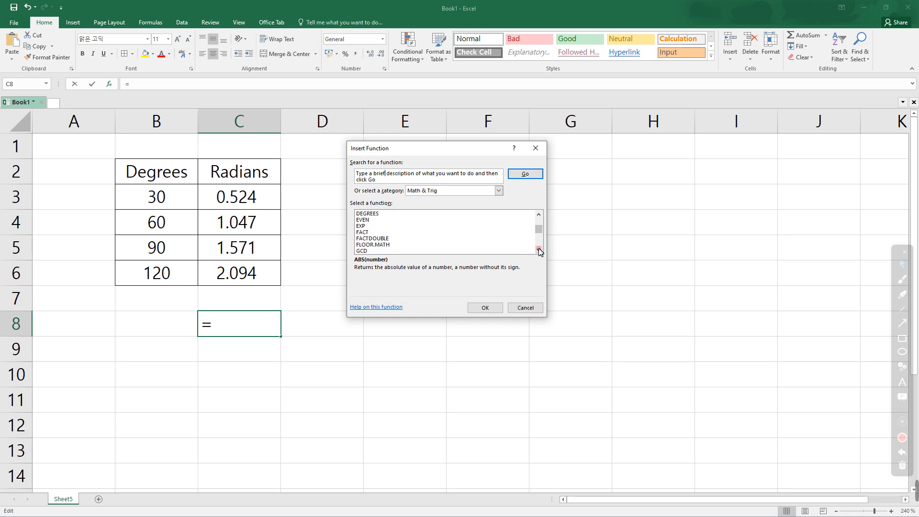
{"action": "left_click", "coordinate": [538, 249]}
{"action": "left_click", "coordinate": [539, 249]}
{"action": "left_click", "coordinate": [539, 249]}
{"action": "left_click", "coordinate": [539, 249]}
{"action": "left_click", "coordinate": [539, 249]}
{"action": "left_click", "coordinate": [538, 249]}
{"action": "left_click", "coordinate": [539, 249]}
{"action": "left_click", "coordinate": [539, 249]}
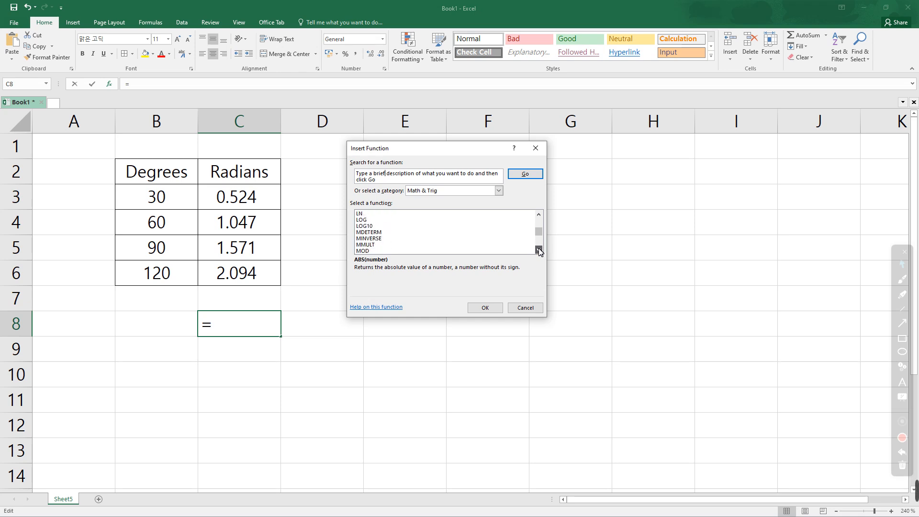
{"action": "left_click", "coordinate": [539, 250]}
{"action": "left_click", "coordinate": [539, 249]}
{"action": "left_click", "coordinate": [538, 249]}
{"action": "left_click", "coordinate": [539, 249]}
{"action": "left_click", "coordinate": [538, 249]}
{"action": "left_click", "coordinate": [539, 249]}
{"action": "left_click", "coordinate": [539, 249]}
{"action": "left_click", "coordinate": [539, 249]}
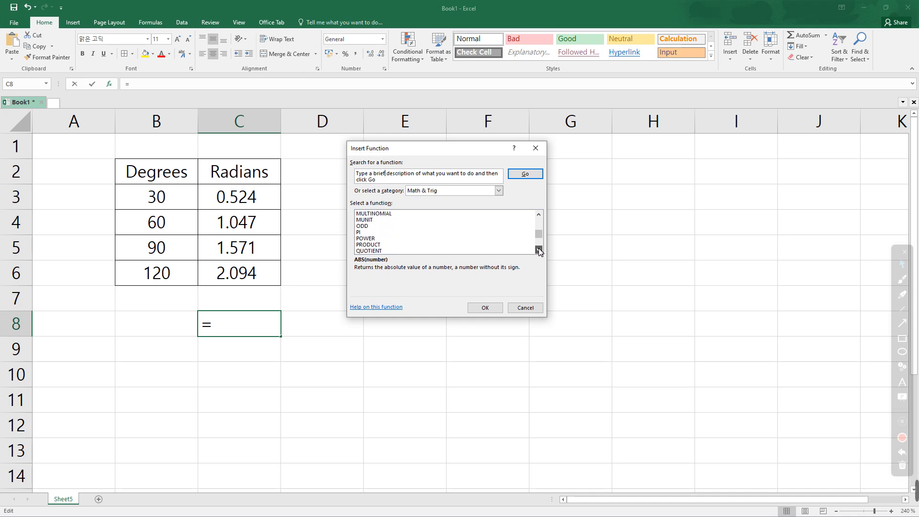
{"action": "left_click", "coordinate": [539, 249]}
{"action": "left_click", "coordinate": [539, 249]}
{"action": "left_click", "coordinate": [539, 249]}
{"action": "left_click", "coordinate": [539, 249]}
{"action": "left_click", "coordinate": [539, 249]}
{"action": "left_click", "coordinate": [539, 249]}
{"action": "left_click", "coordinate": [539, 249]}
{"action": "left_click", "coordinate": [539, 249]}
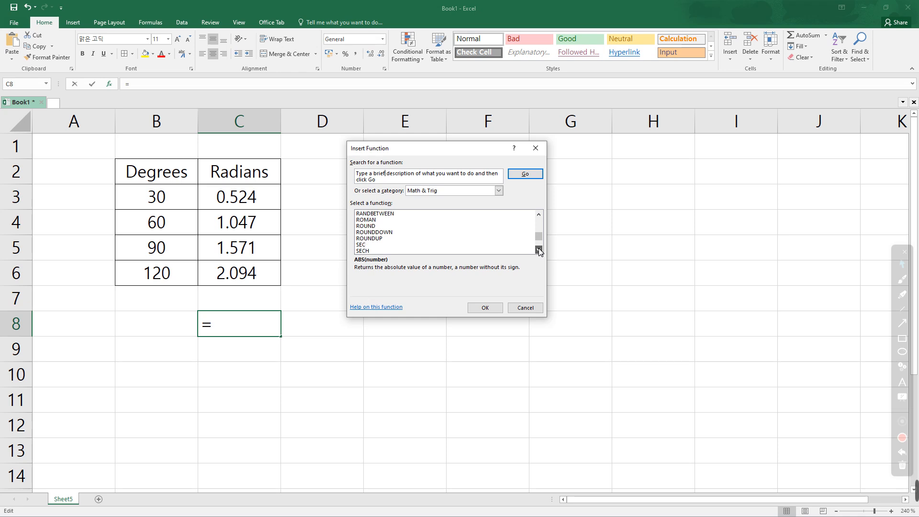
{"action": "left_click", "coordinate": [539, 249]}
{"action": "left_click", "coordinate": [539, 249]}
{"action": "left_click", "coordinate": [539, 249]}
{"action": "left_click", "coordinate": [539, 249]}
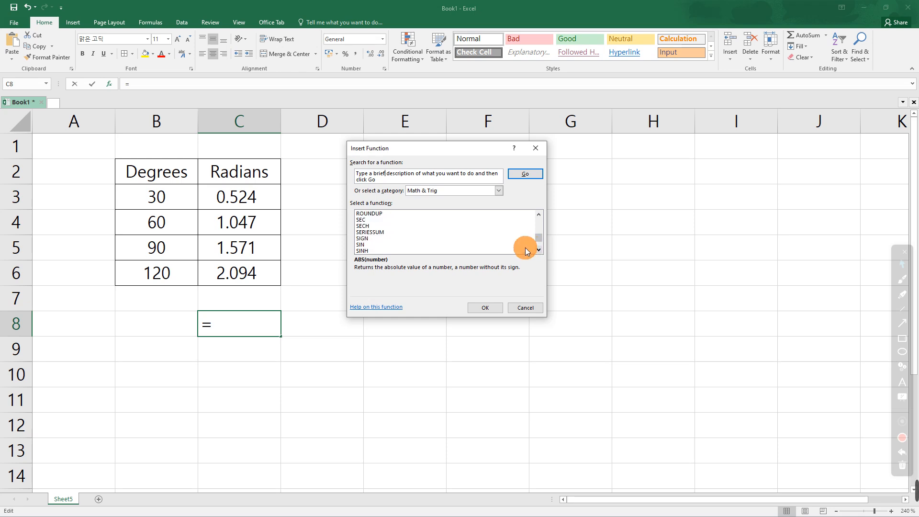
{"action": "left_click", "coordinate": [360, 244]}
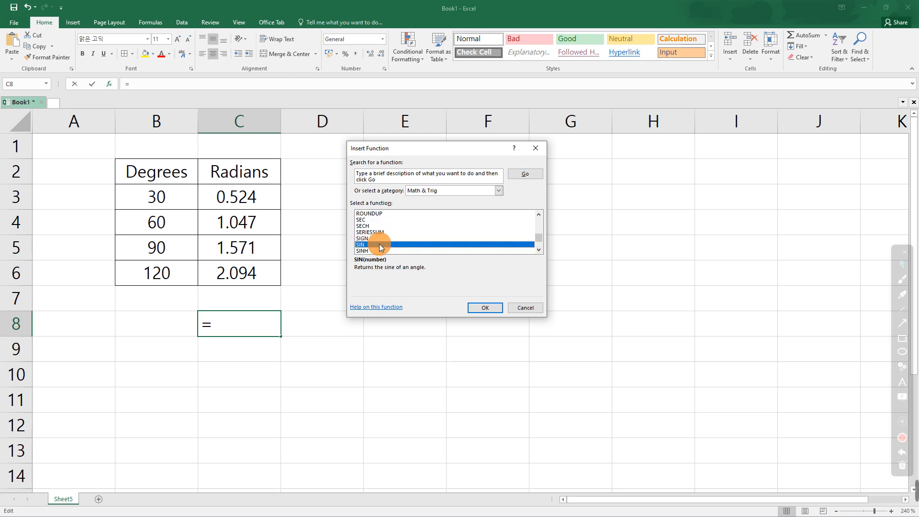
Step: Read the SIN help article's argument description, remark and examples, then close the help and the Insert Function dialog
{"action": "left_click", "coordinate": [363, 309]}
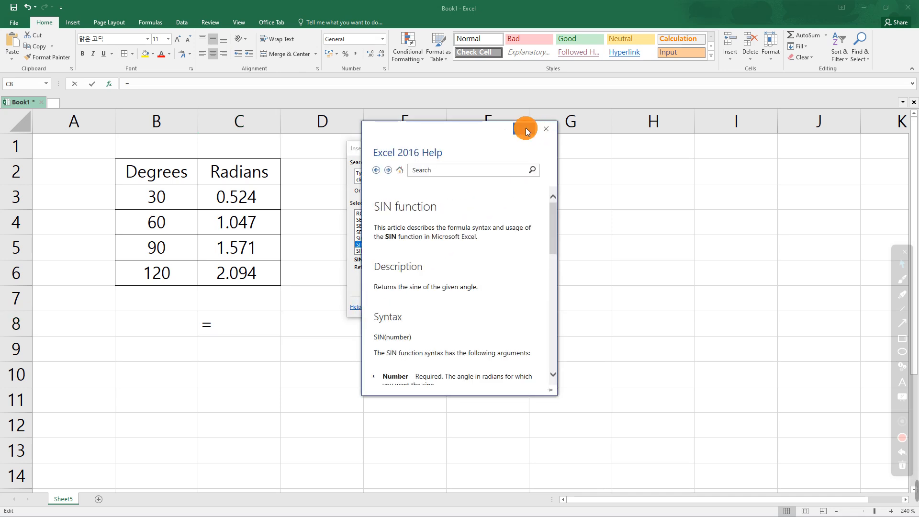
{"action": "left_click", "coordinate": [532, 129]}
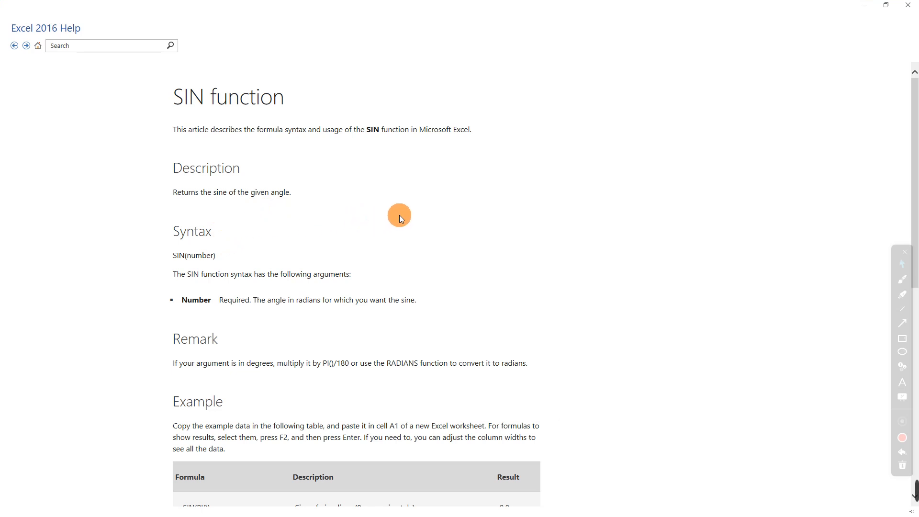
{"action": "scroll", "coordinate": [400, 214], "scroll_direction": "down", "scroll_amount": 7}
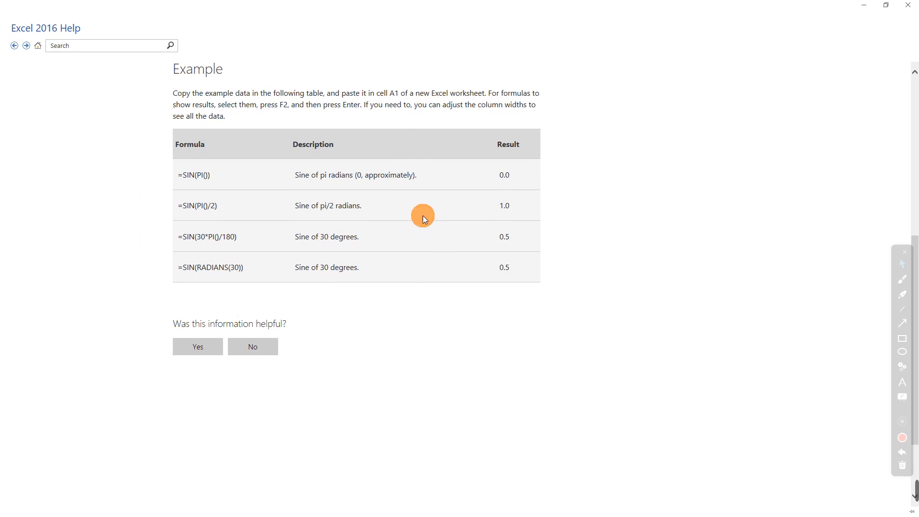
{"action": "scroll", "coordinate": [390, 226], "scroll_direction": "up", "scroll_amount": 3}
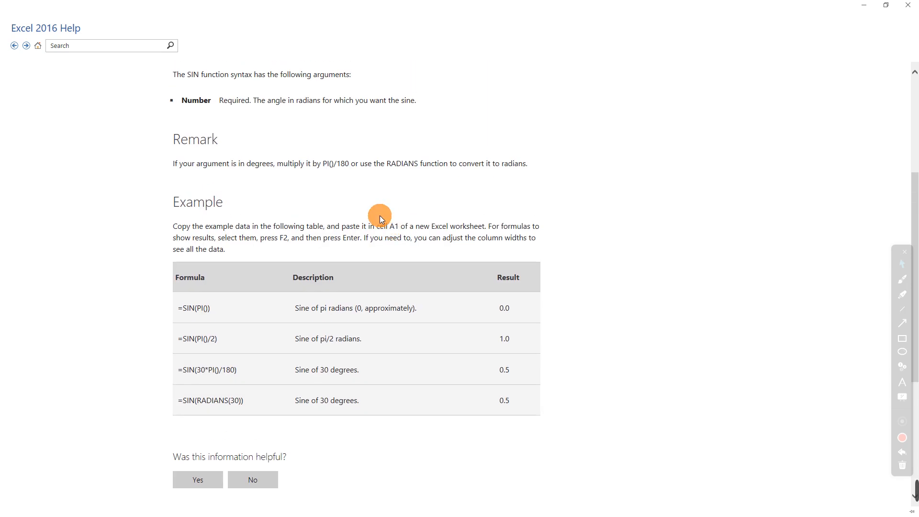
{"action": "scroll", "coordinate": [382, 218], "scroll_direction": "up", "scroll_amount": 2}
{"action": "scroll", "coordinate": [382, 223], "scroll_direction": "up", "scroll_amount": 1}
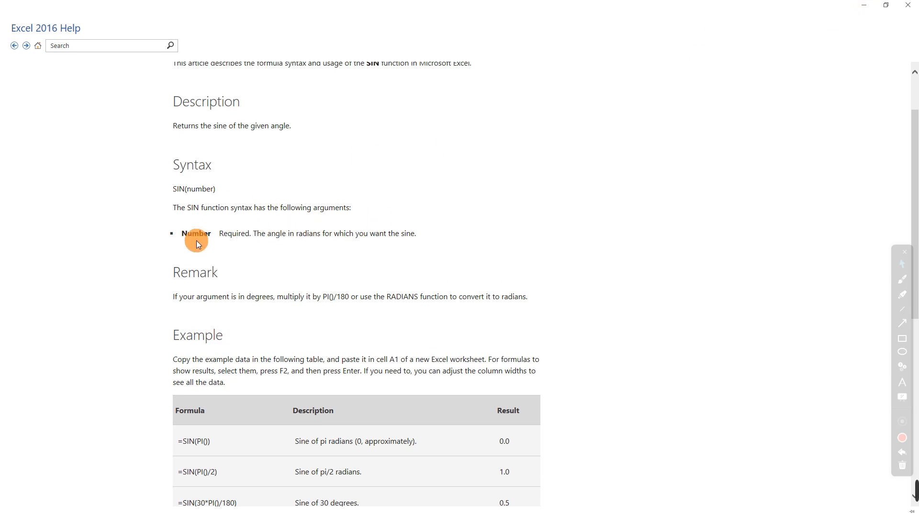
{"action": "left_click_drag", "start_coordinate": [182, 234], "coordinate": [442, 230]}
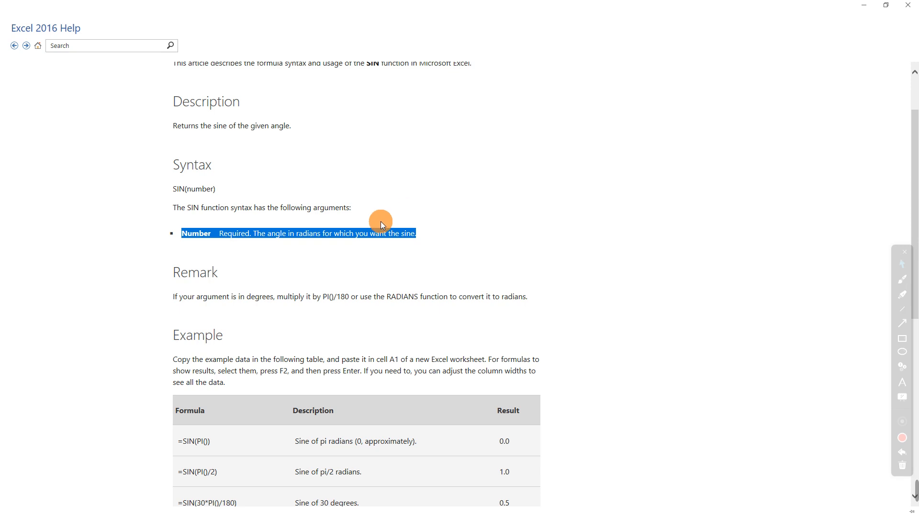
{"action": "left_click", "coordinate": [300, 231]}
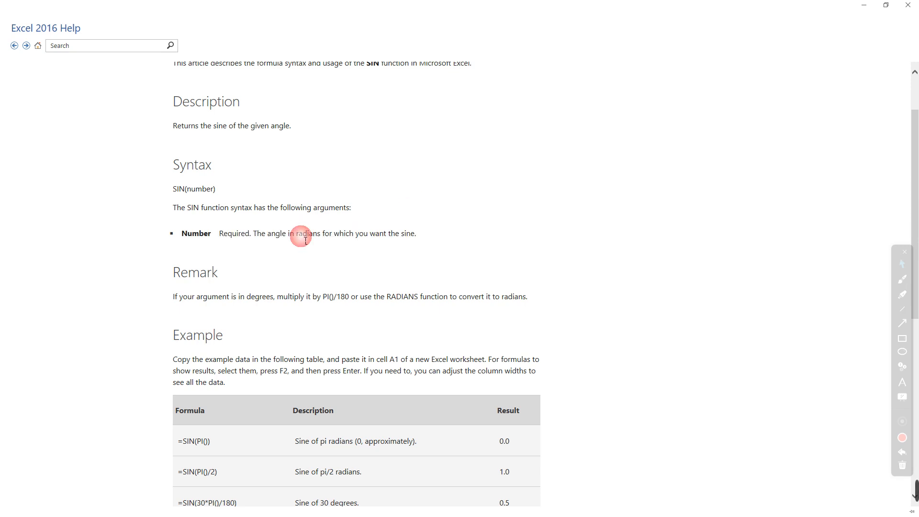
{"action": "left_click_drag", "start_coordinate": [256, 234], "coordinate": [314, 240]}
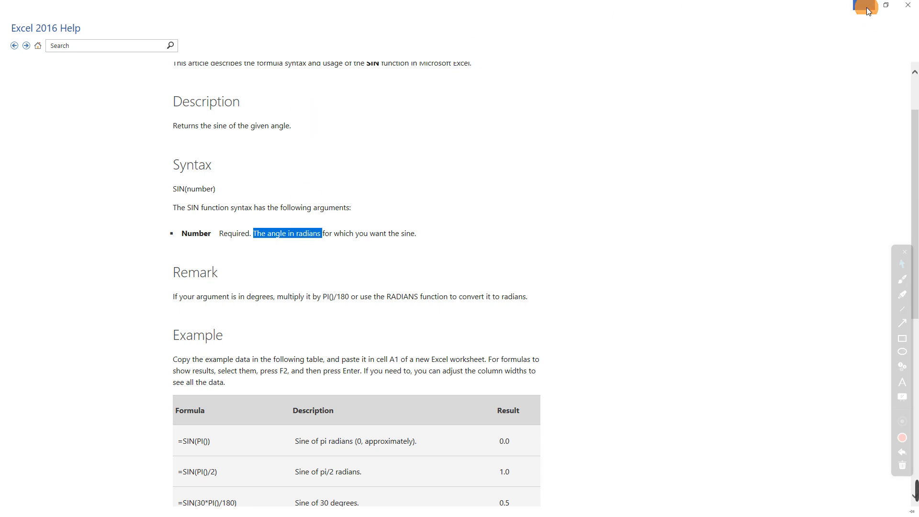
{"action": "left_click", "coordinate": [903, 9]}
{"action": "left_click", "coordinate": [536, 149]}
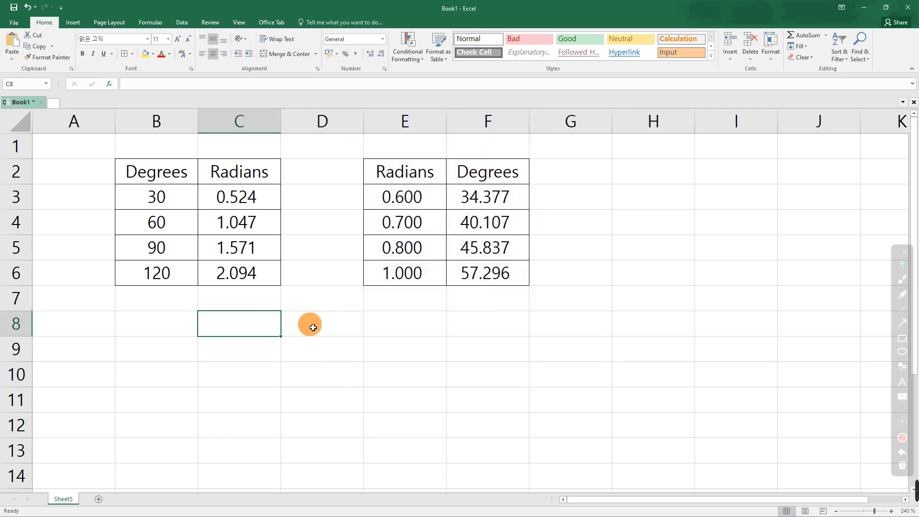
Step: Enter the formula =SIN(PI()) in cell C9
{"action": "left_click", "coordinate": [218, 349]}
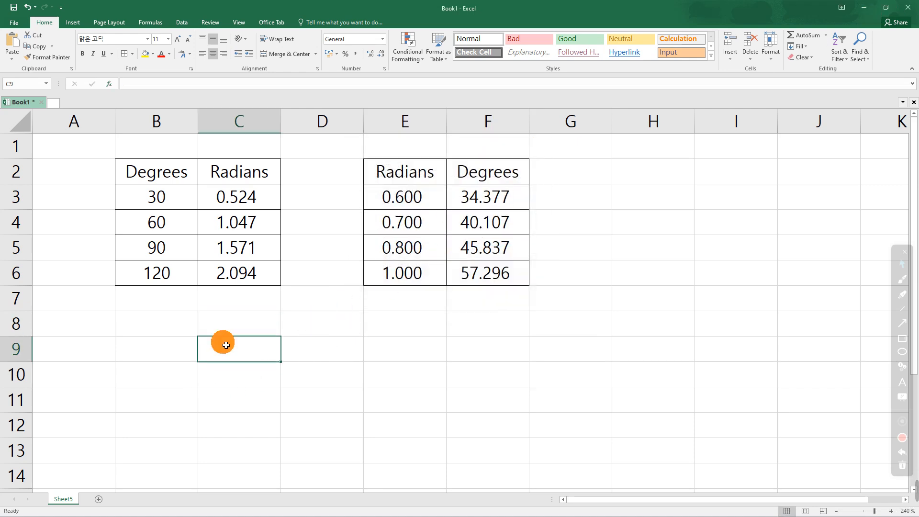
{"action": "type", "text": "="}
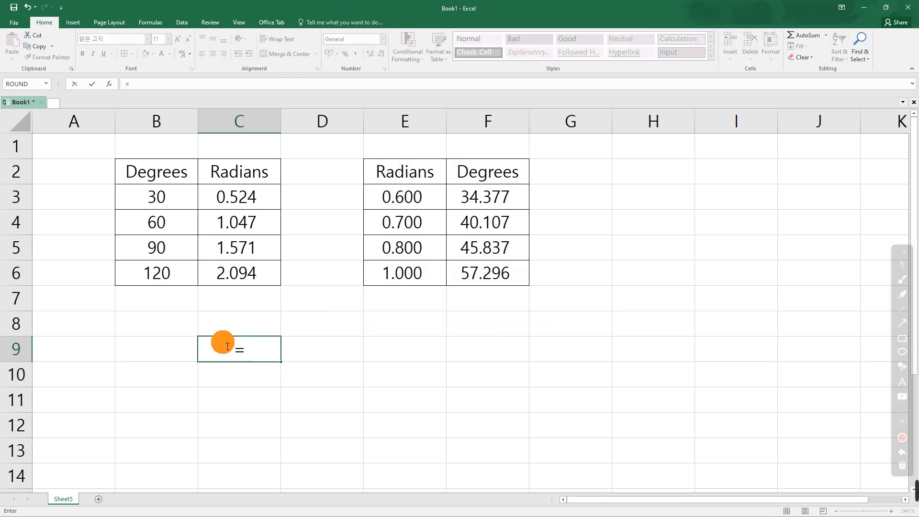
{"action": "type", "text": "SIN("}
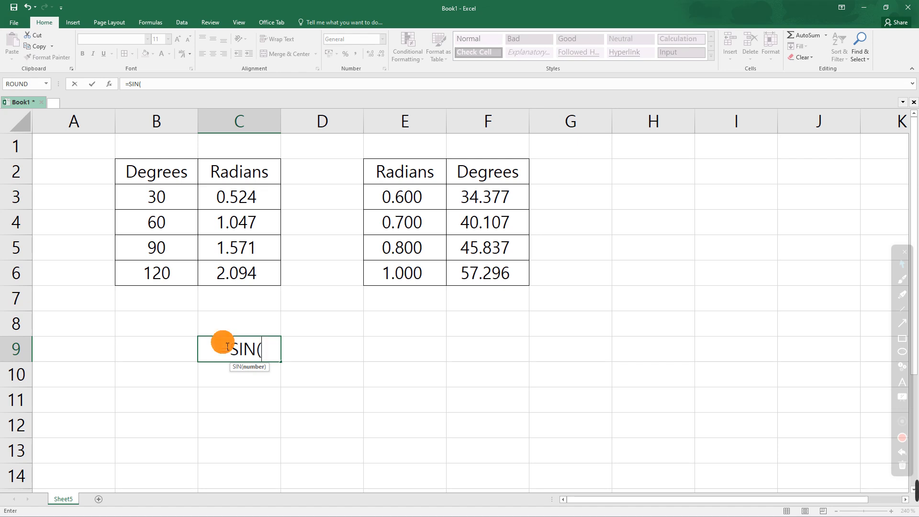
{"action": "type", "text": "Pi("}
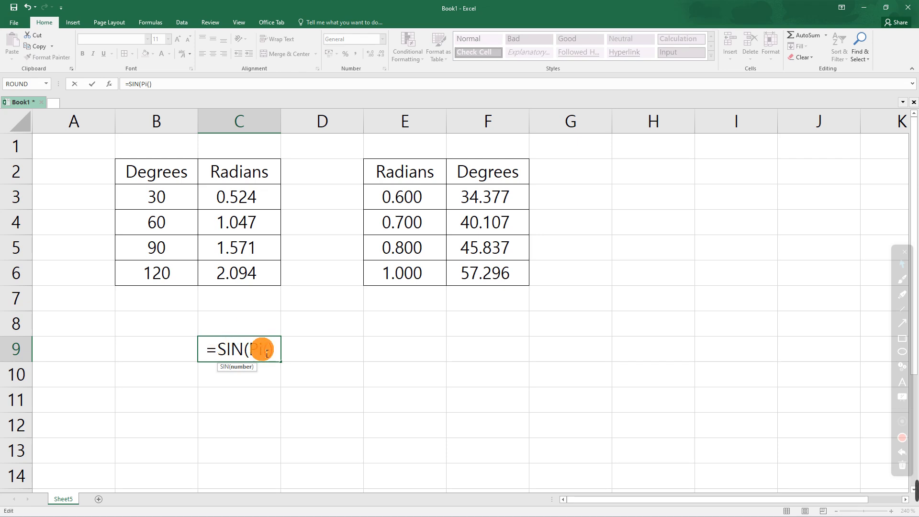
{"action": "key", "text": "BackSpace"}
{"action": "type", "text": "I"}
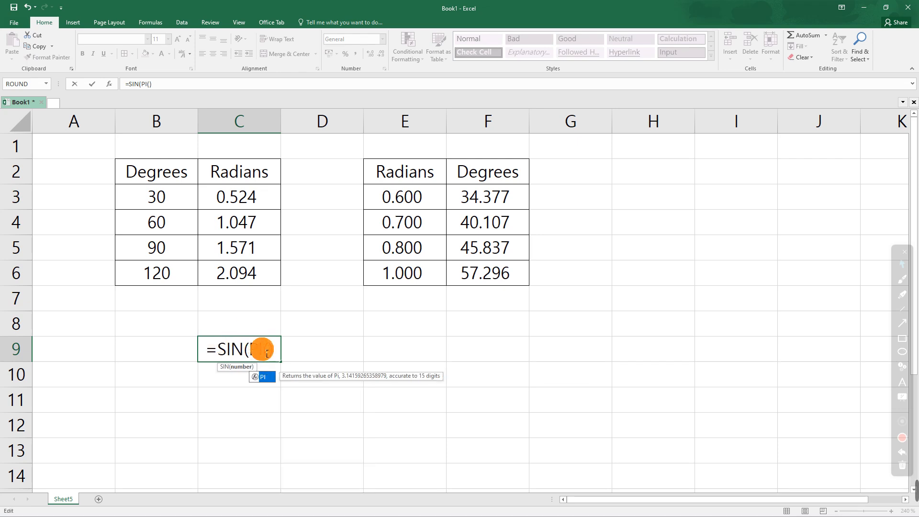
{"action": "left_click", "coordinate": [279, 355]}
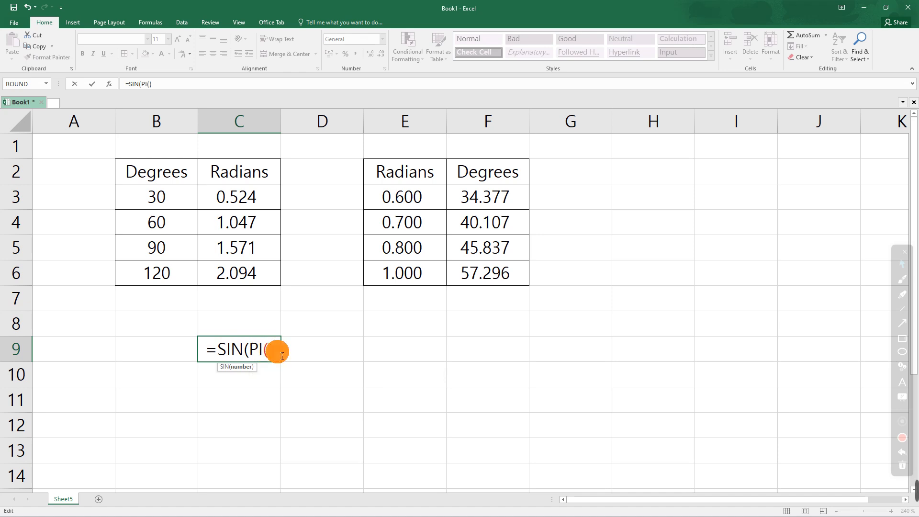
{"action": "type", "text": ")"}
{"action": "key", "text": "Return"}
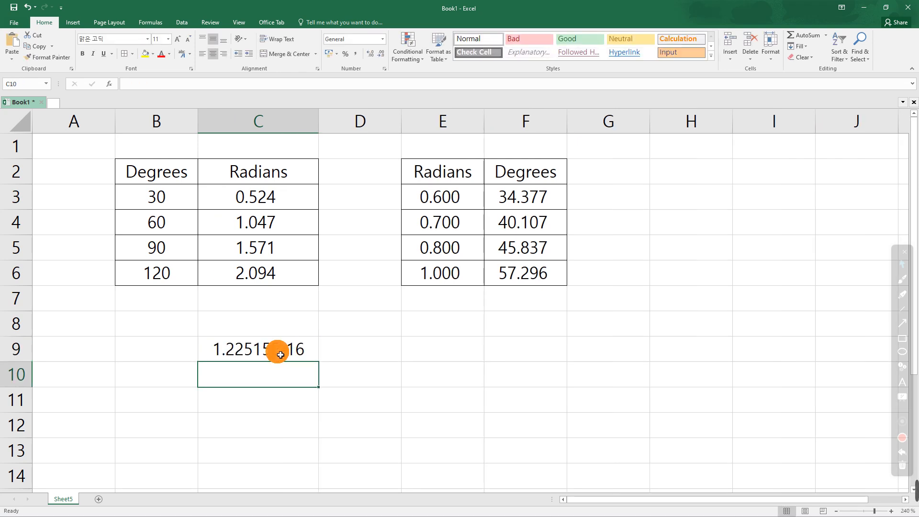
Step: Format cell C9 as Number with 3 decimal places
{"action": "left_click", "coordinate": [280, 355]}
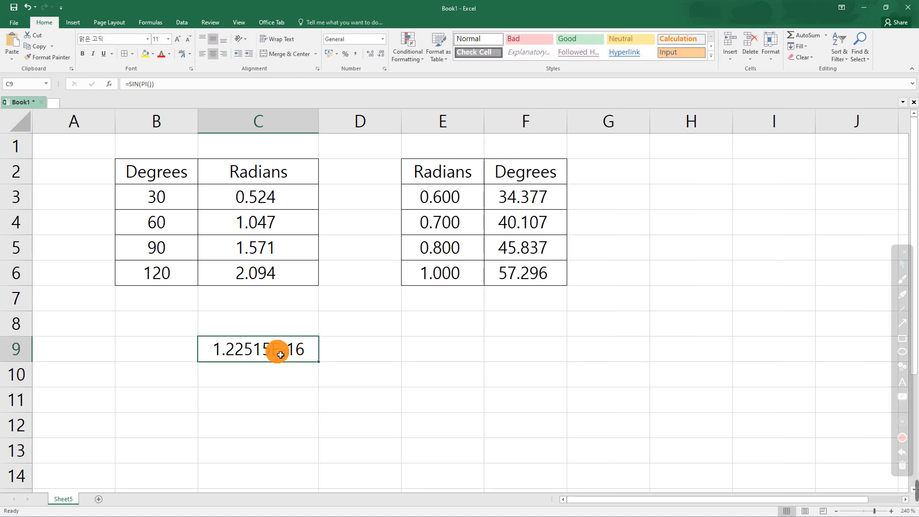
{"action": "right_click", "coordinate": [280, 355]}
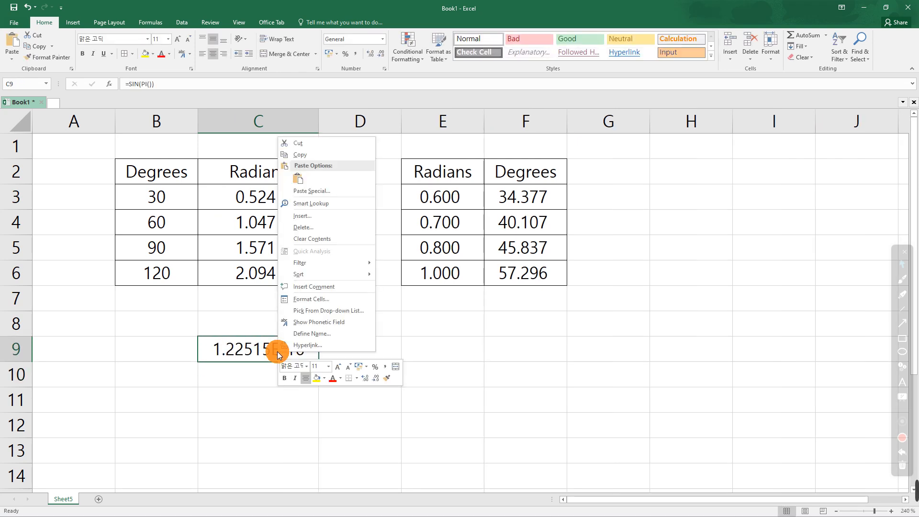
{"action": "left_click", "coordinate": [311, 299]}
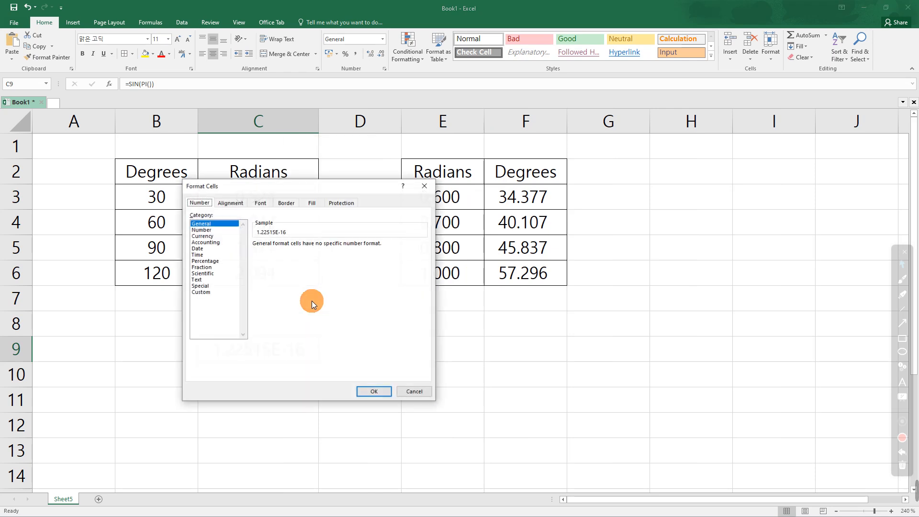
{"action": "left_click", "coordinate": [206, 229]}
{"action": "left_click_drag", "start_coordinate": [260, 185], "coordinate": [358, 215]}
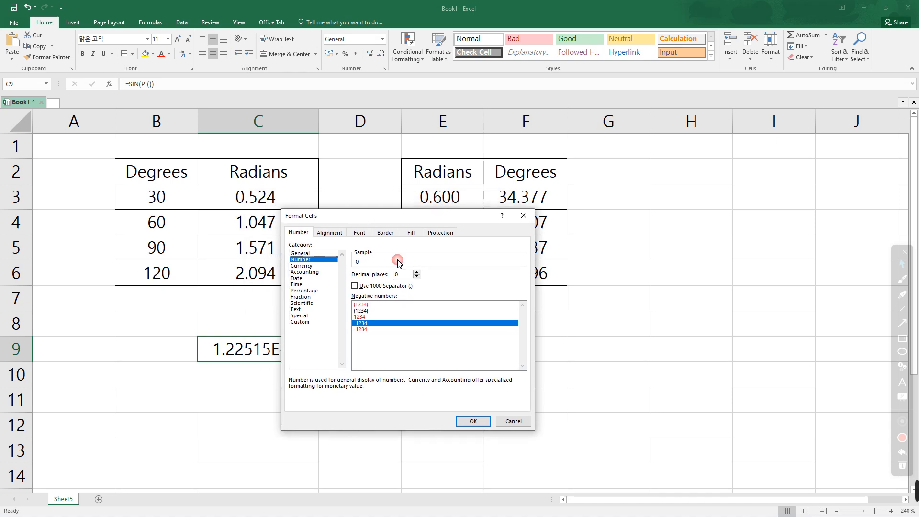
{"action": "left_click", "coordinate": [417, 272]}
{"action": "left_click", "coordinate": [417, 272]}
{"action": "left_click", "coordinate": [417, 272]}
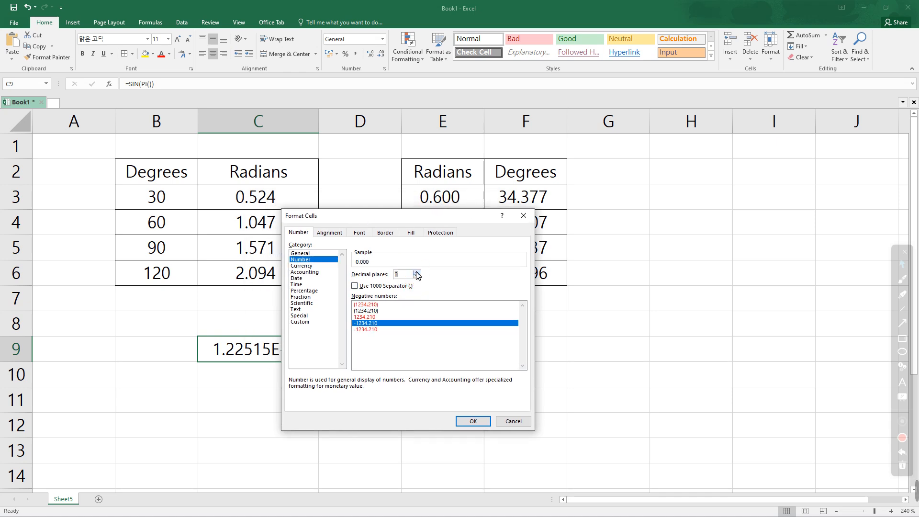
{"action": "left_click", "coordinate": [473, 421]}
{"action": "left_click", "coordinate": [395, 393]}
{"action": "left_click", "coordinate": [265, 358]}
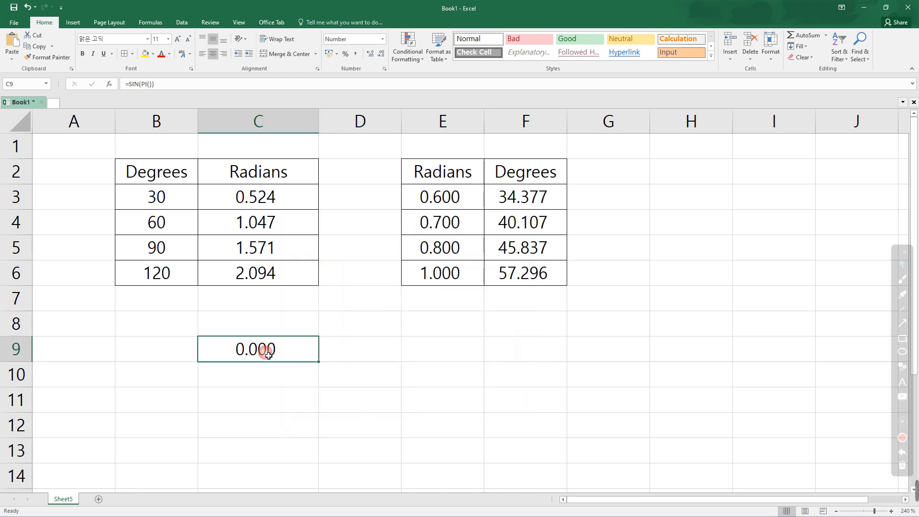
Step: Handwrite the annotation sin(180°) = sin π = 0 in red below the radians-to-degrees table
{"action": "left_click", "coordinate": [154, 85]}
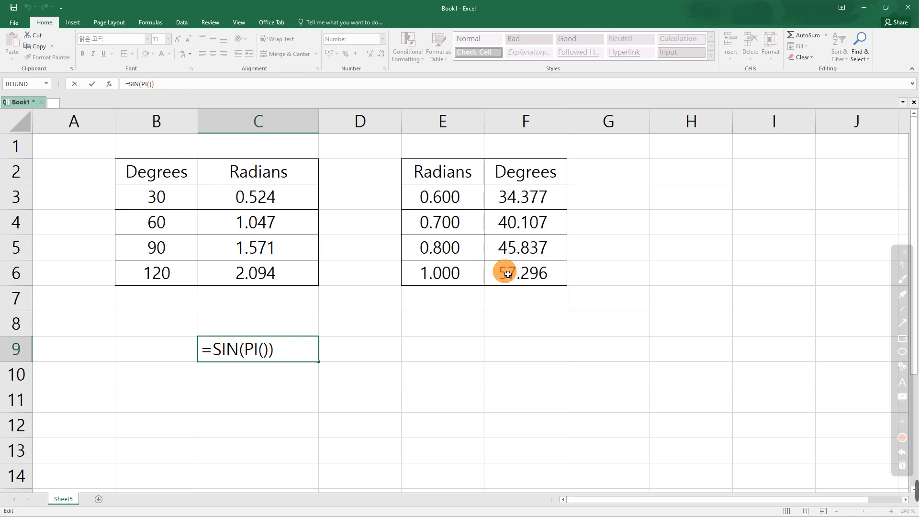
{"action": "left_click", "coordinate": [902, 282]}
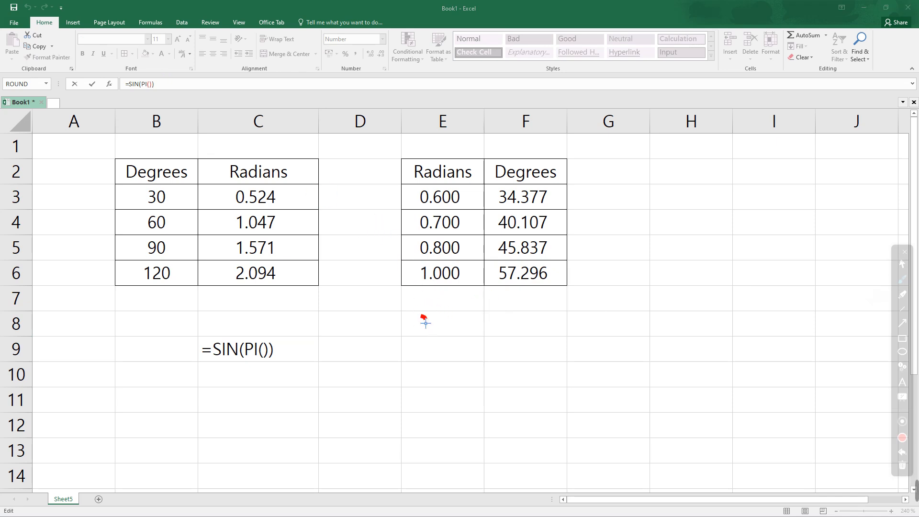
{"action": "left_click_drag", "start_coordinate": [474, 308], "coordinate": [470, 353]}
{"action": "left_click_drag", "start_coordinate": [480, 320], "coordinate": [493, 341]}
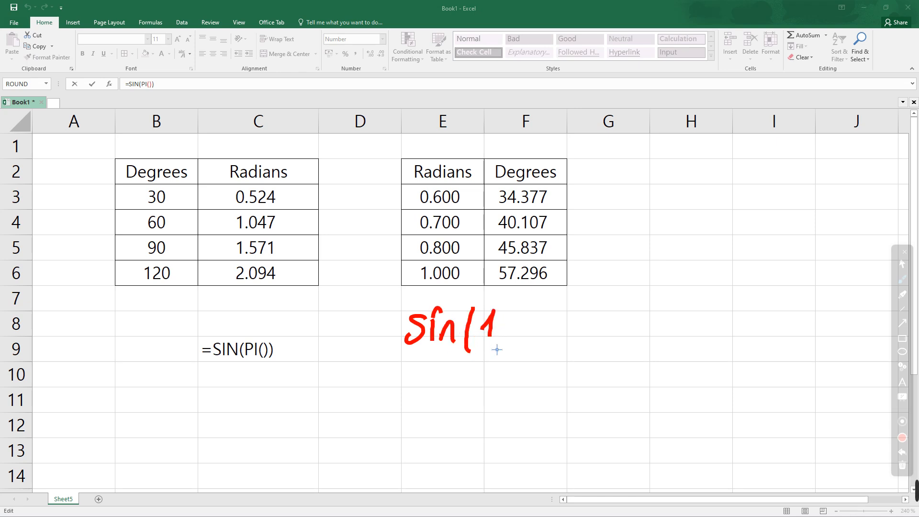
{"action": "left_click_drag", "start_coordinate": [562, 287], "coordinate": [555, 346]}
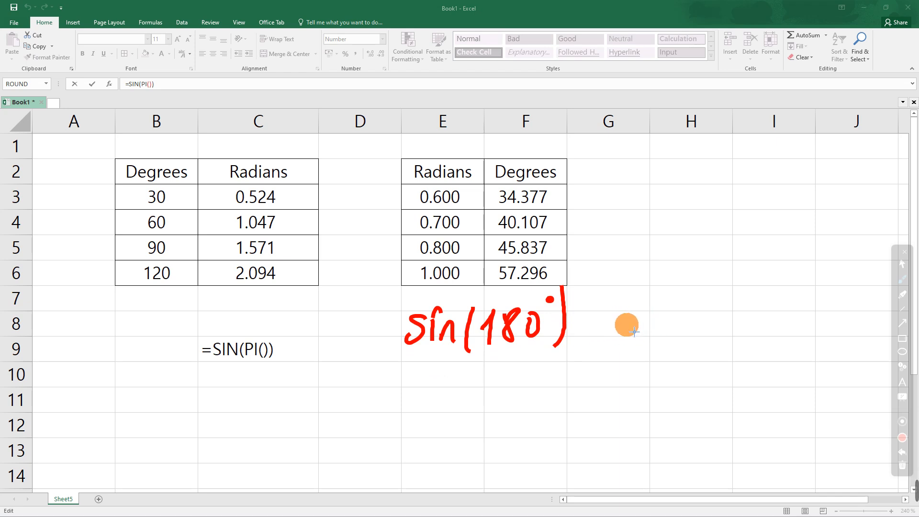
{"action": "left_click_drag", "start_coordinate": [588, 321], "coordinate": [605, 318]}
{"action": "left_click_drag", "start_coordinate": [590, 334], "coordinate": [633, 304]}
{"action": "left_click_drag", "start_coordinate": [630, 313], "coordinate": [647, 328]}
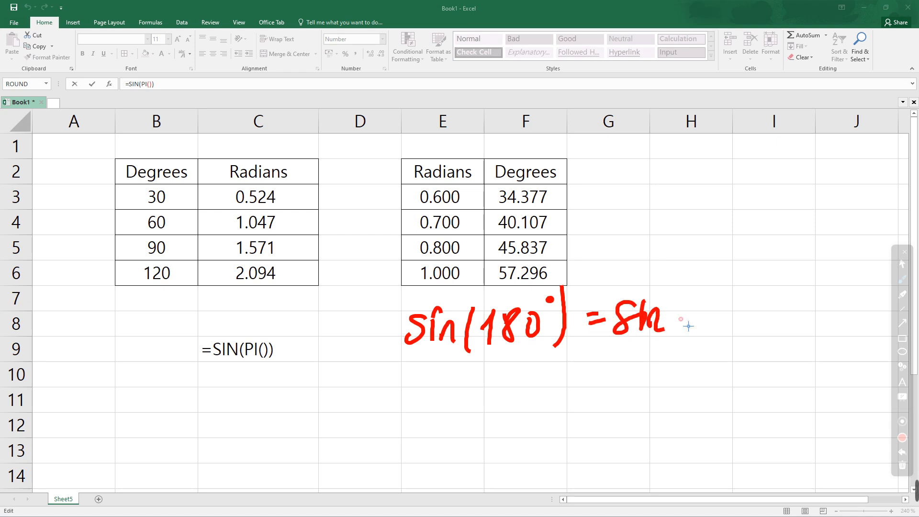
{"action": "mouse_move", "coordinate": [674, 297]}
{"action": "left_mouse_down"}
{"action": "mouse_move", "coordinate": [717, 296]}
{"action": "mouse_move", "coordinate": [758, 331]}
{"action": "left_mouse_up"}
{"action": "left_click_drag", "start_coordinate": [765, 290], "coordinate": [758, 332]}
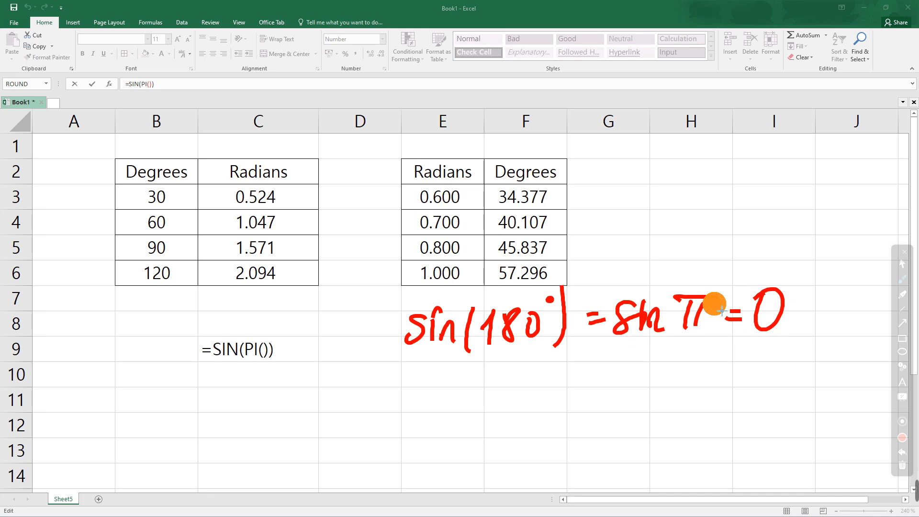
{"action": "left_click", "coordinate": [903, 264]}
{"action": "left_click", "coordinate": [338, 392]}
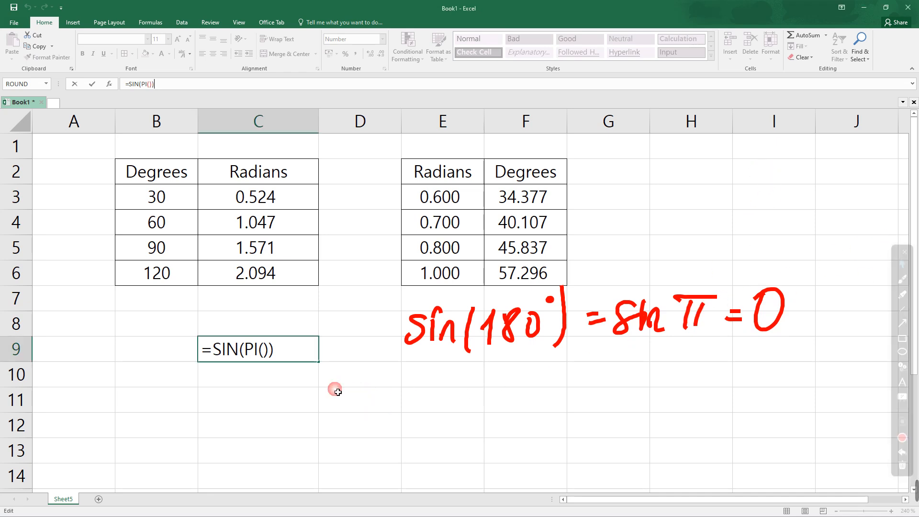
Step: Inspect the SIN formula in cell C9 and its PI() argument, leaving the formula as it is
{"action": "left_click", "coordinate": [302, 356]}
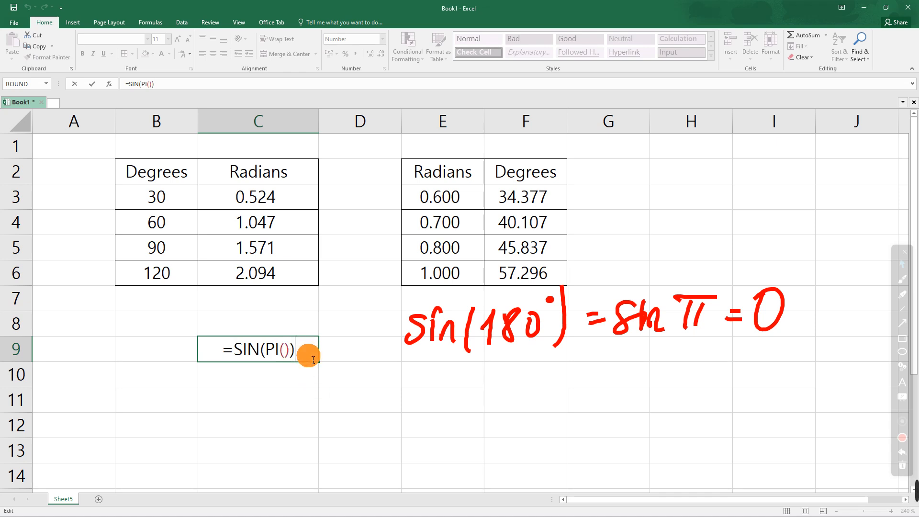
{"action": "key", "text": "Return"}
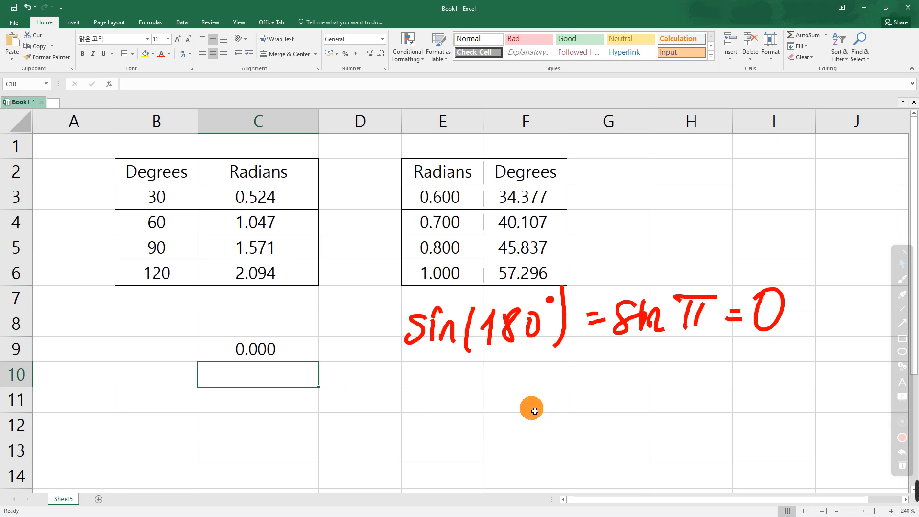
{"action": "left_click", "coordinate": [271, 359]}
{"action": "left_click", "coordinate": [155, 86]}
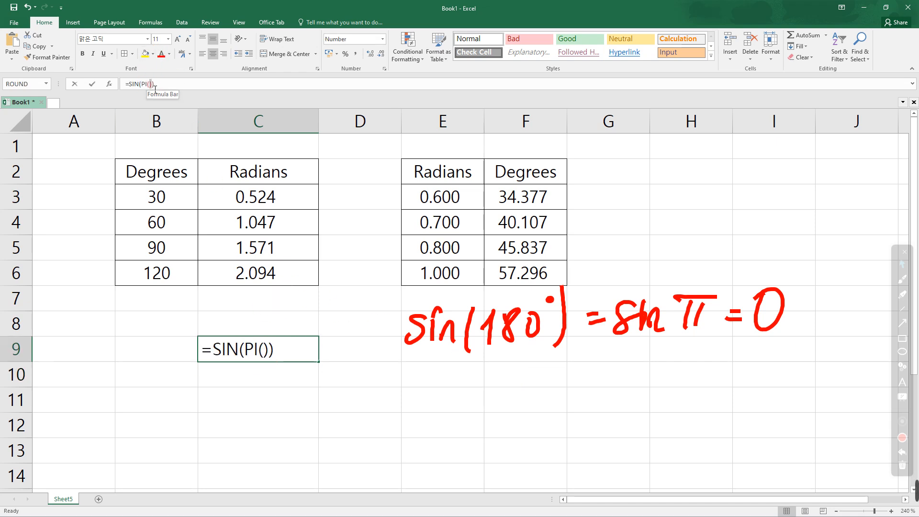
{"action": "left_click", "coordinate": [143, 85]}
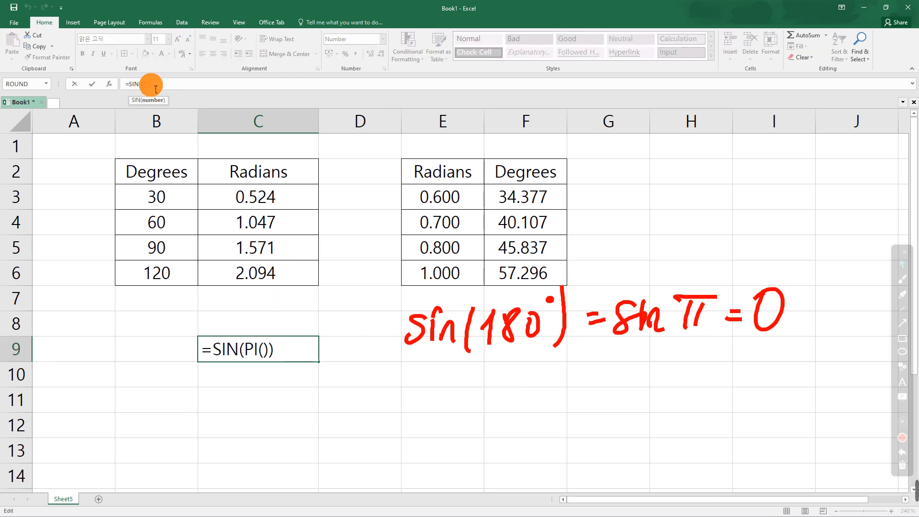
Step: Annotate the PI() argument with red arrows leading to the handwritten word "radians", and erase all annotations from the sheet
{"action": "left_click", "coordinate": [903, 265]}
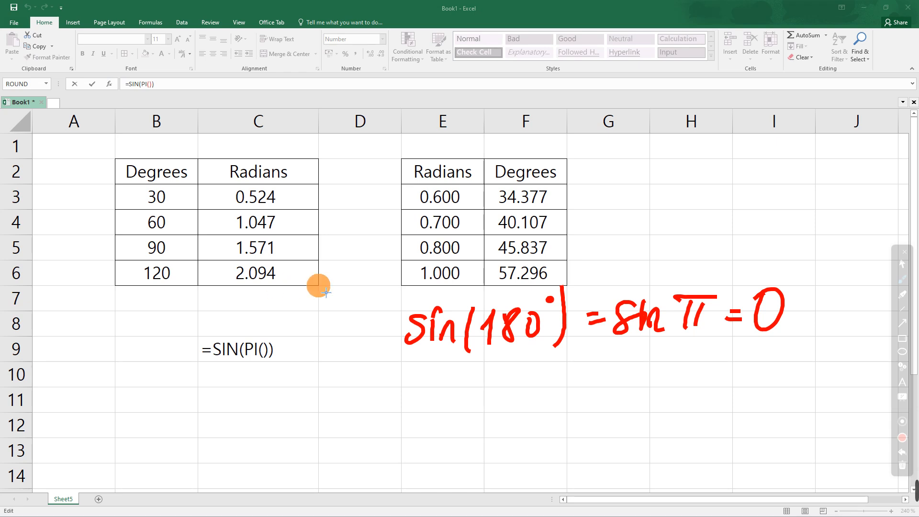
{"action": "left_click_drag", "start_coordinate": [147, 92], "coordinate": [152, 122]}
{"action": "left_click_drag", "start_coordinate": [93, 163], "coordinate": [99, 183]}
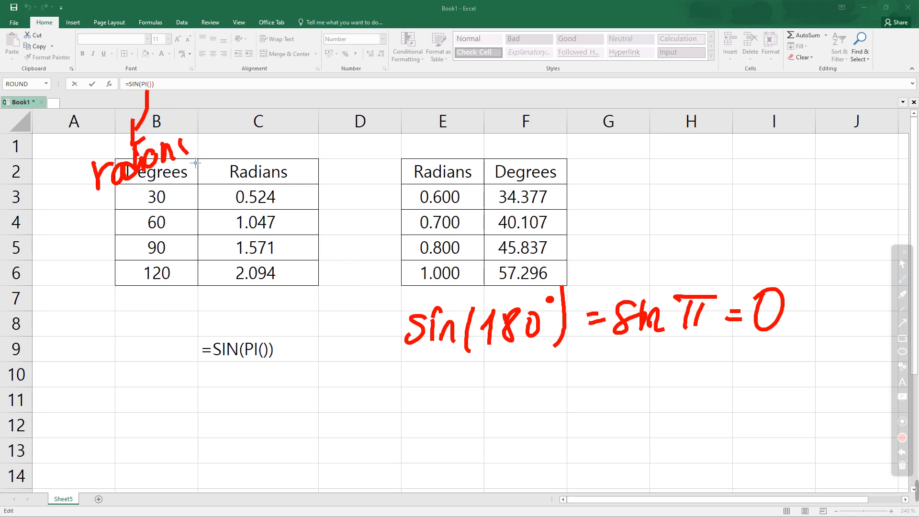
{"action": "left_click_drag", "start_coordinate": [196, 163], "coordinate": [191, 158]}
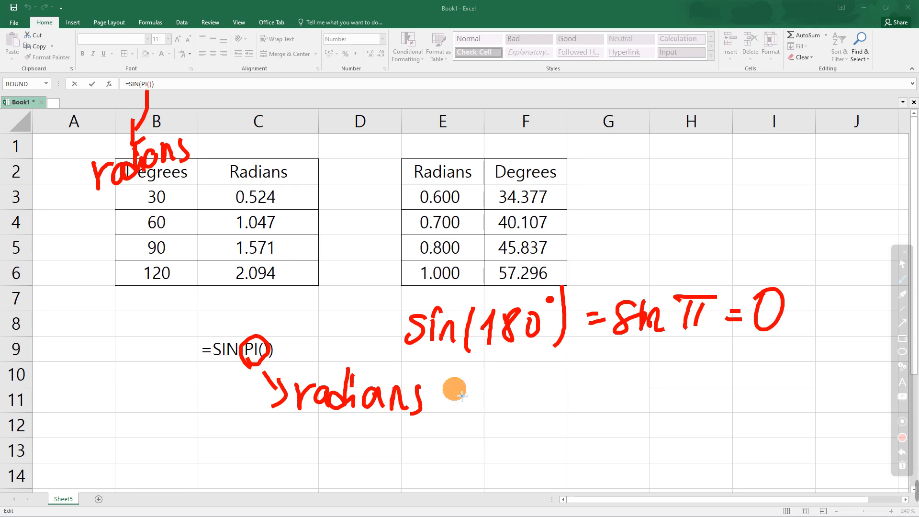
{"action": "left_click", "coordinate": [903, 465]}
{"action": "left_click", "coordinate": [904, 265]}
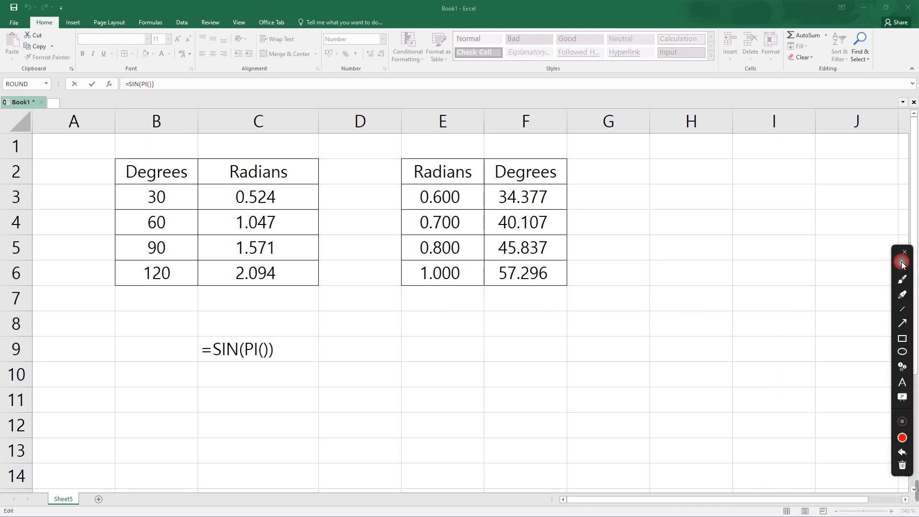
Step: Replace the PI() argument in cell C9 with RADIANS(30) so the formula reads =SIN(RADIANS(30))
{"action": "left_click", "coordinate": [251, 353]}
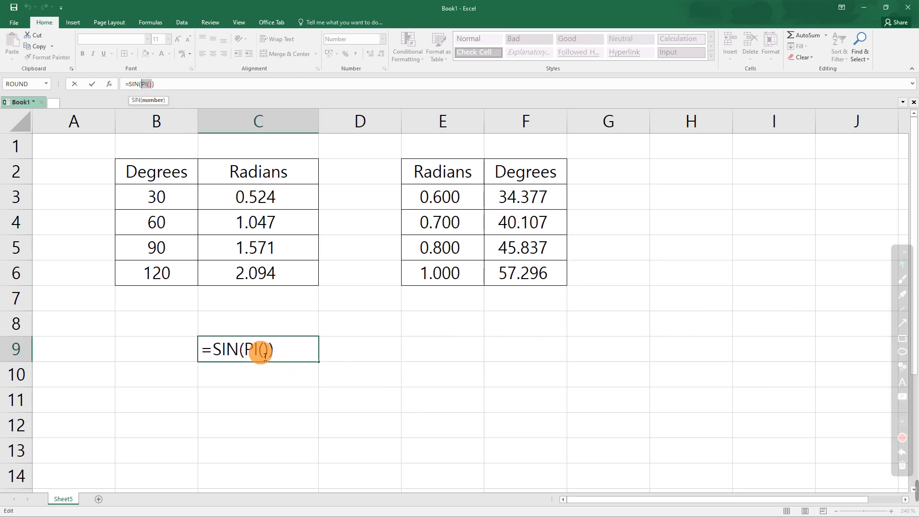
{"action": "left_click", "coordinate": [272, 352]}
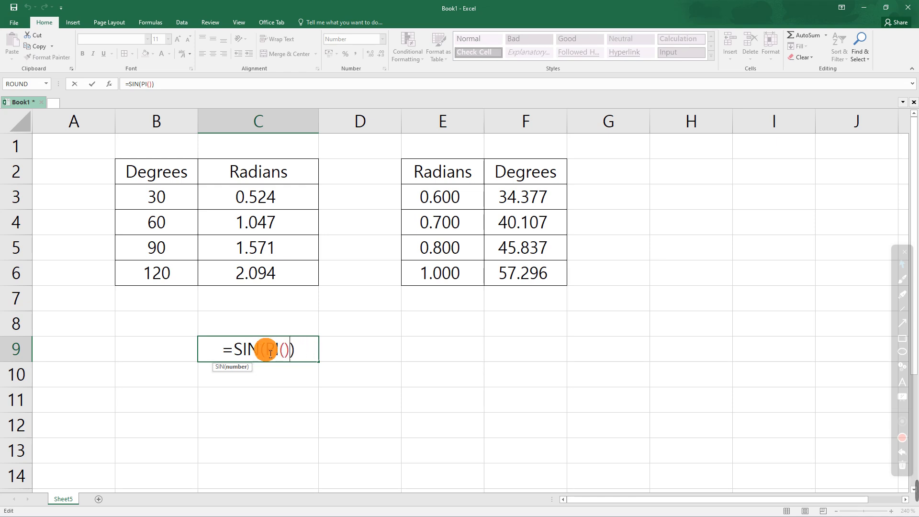
{"action": "left_click", "coordinate": [291, 359]}
{"action": "left_click", "coordinate": [277, 355]}
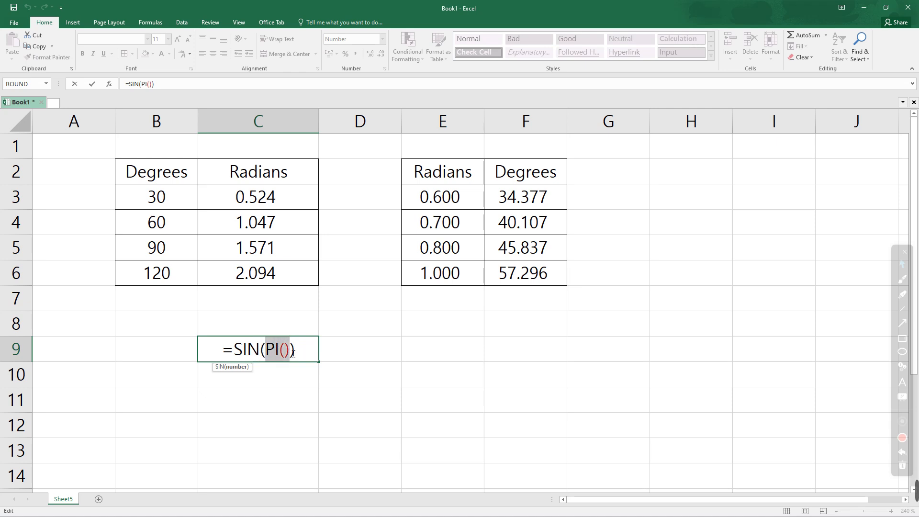
{"action": "left_click", "coordinate": [294, 354]}
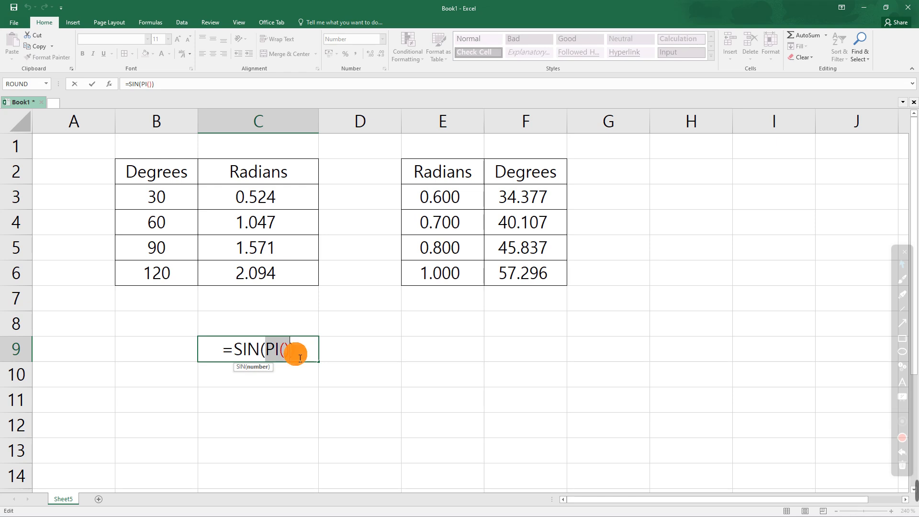
{"action": "type", "text": "RADIANS("}
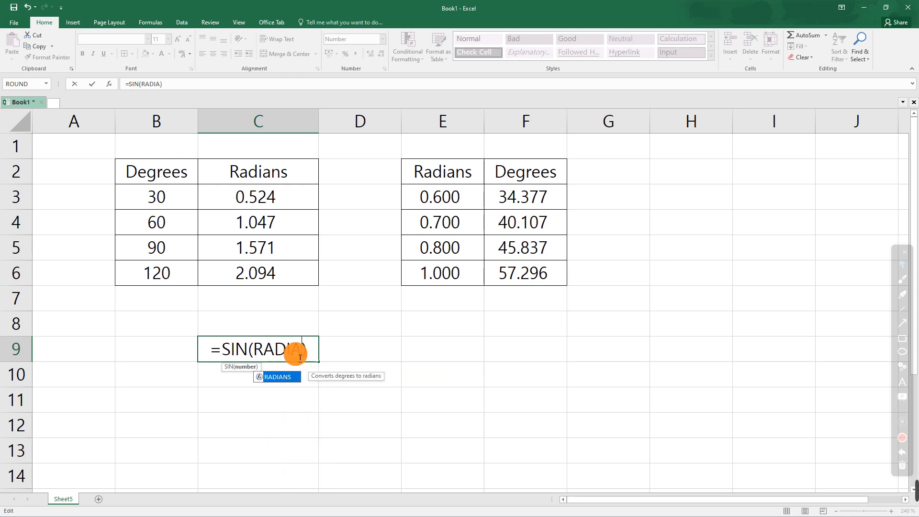
{"action": "type", "text": ")"}
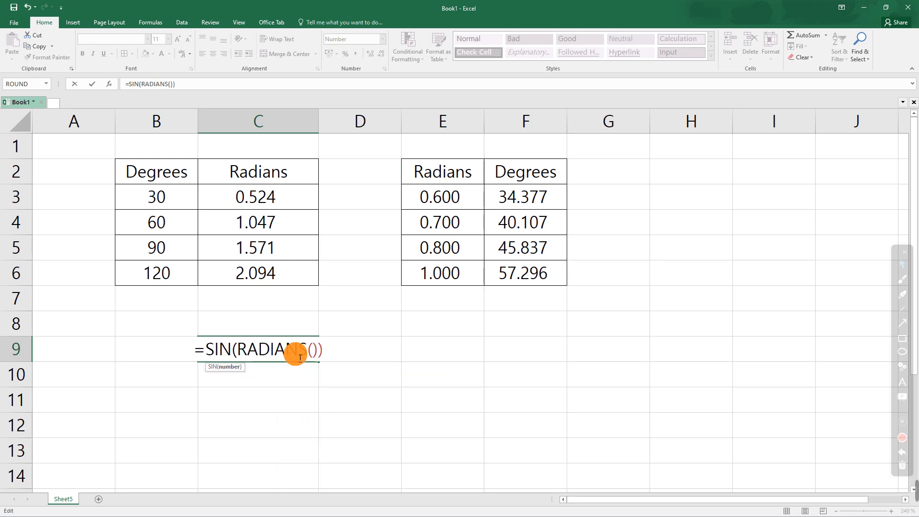
{"action": "left_click", "coordinate": [319, 352]}
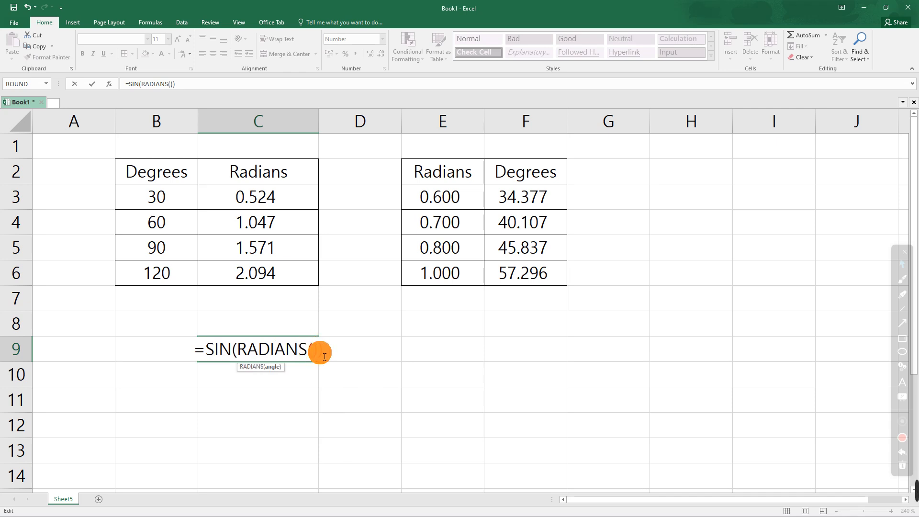
{"action": "type", "text": "30"}
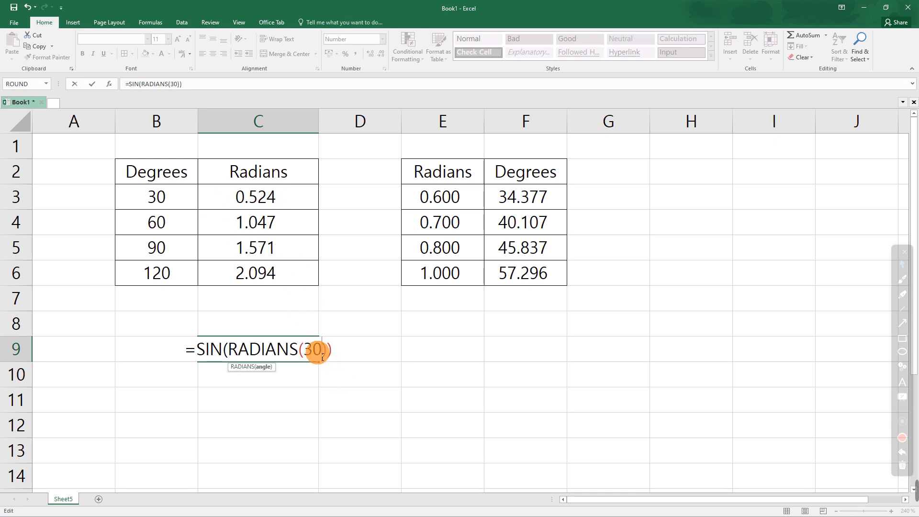
{"action": "double_click", "coordinate": [312, 355]}
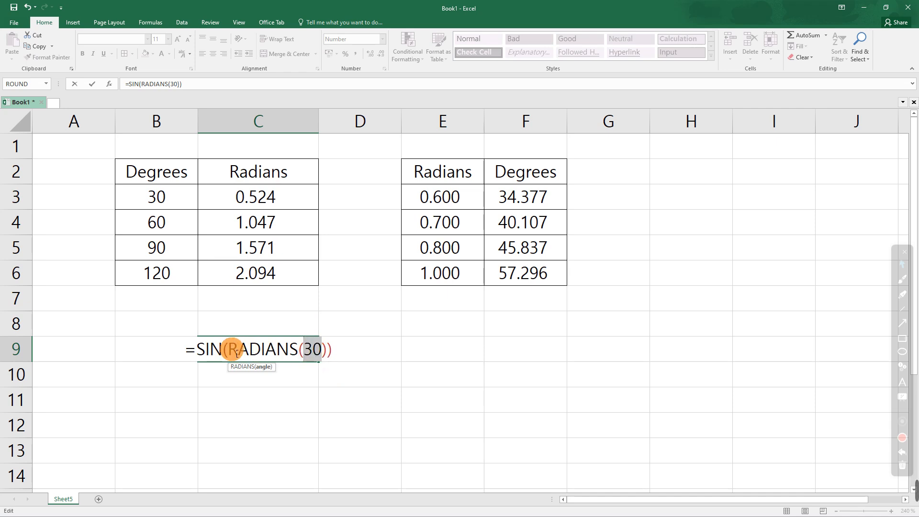
{"action": "left_click_drag", "start_coordinate": [235, 356], "coordinate": [328, 357]}
{"action": "left_click", "coordinate": [209, 85]}
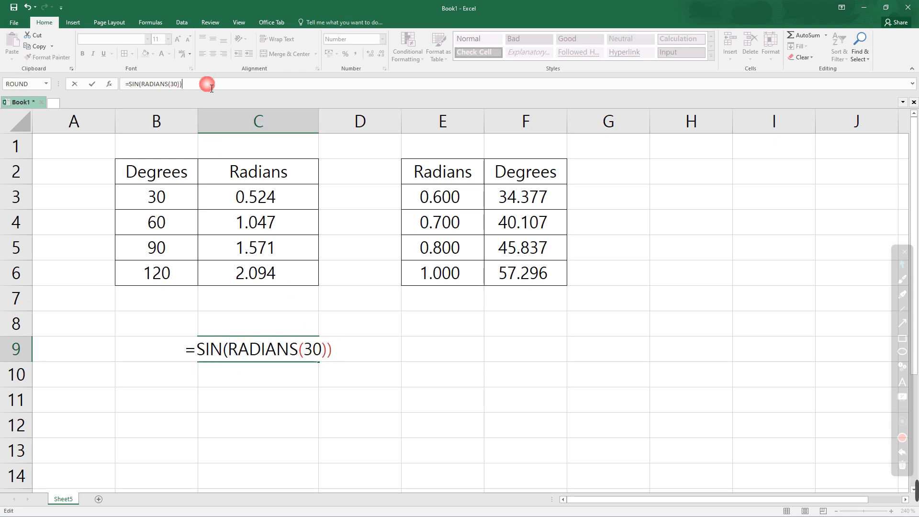
{"action": "key", "text": "Return"}
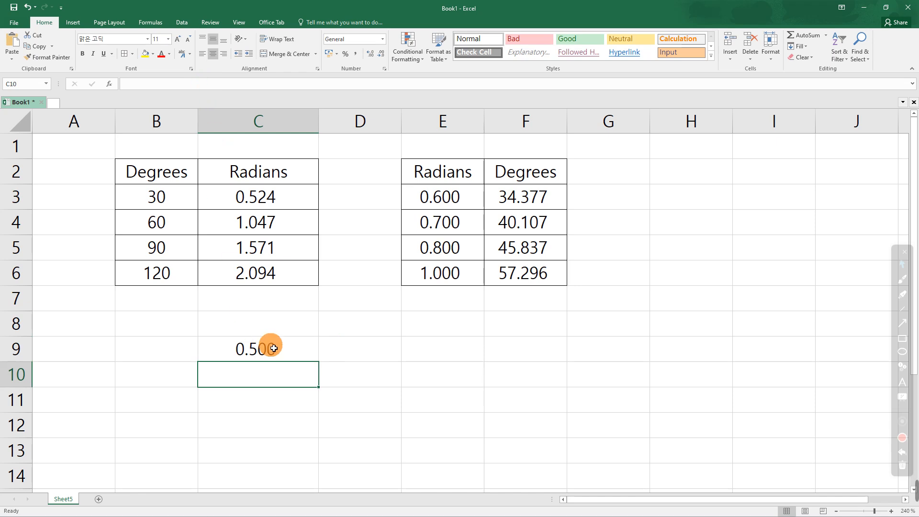
Step: Handwrite the annotation sin 30° = 1/2 in red beside cell C9
{"action": "left_click", "coordinate": [274, 351]}
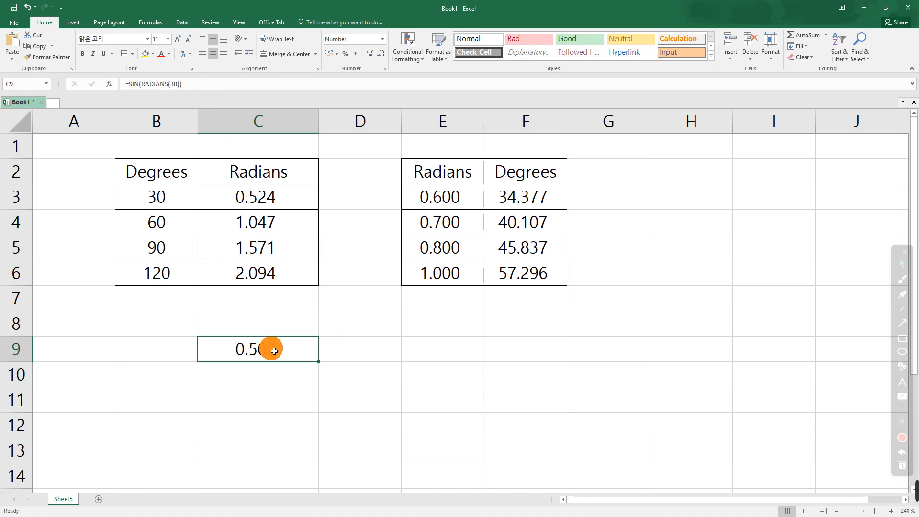
{"action": "left_click", "coordinate": [902, 280]}
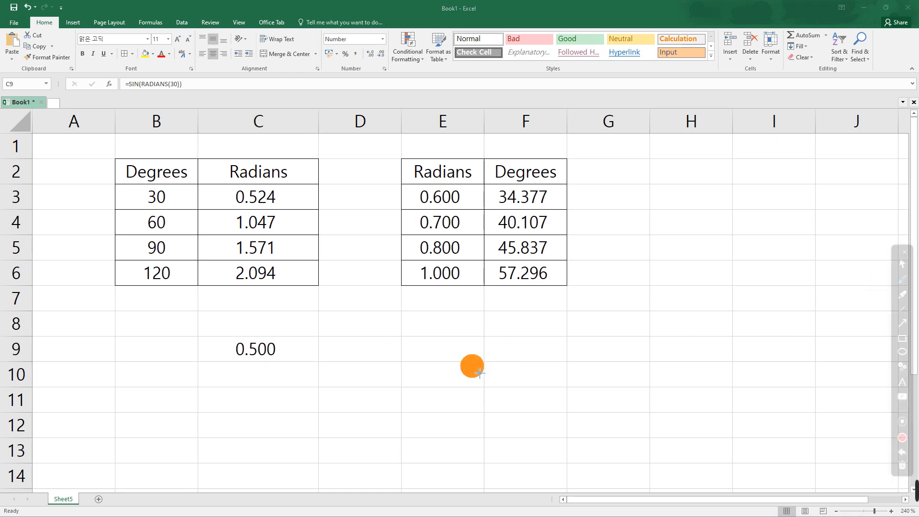
{"action": "mouse_move", "coordinate": [417, 343]}
{"action": "left_mouse_down"}
{"action": "mouse_move", "coordinate": [408, 366]}
{"action": "mouse_move", "coordinate": [455, 367]}
{"action": "left_mouse_up"}
{"action": "mouse_move", "coordinate": [463, 334]}
{"action": "left_mouse_down"}
{"action": "mouse_move", "coordinate": [495, 342]}
{"action": "mouse_move", "coordinate": [509, 323]}
{"action": "left_mouse_up"}
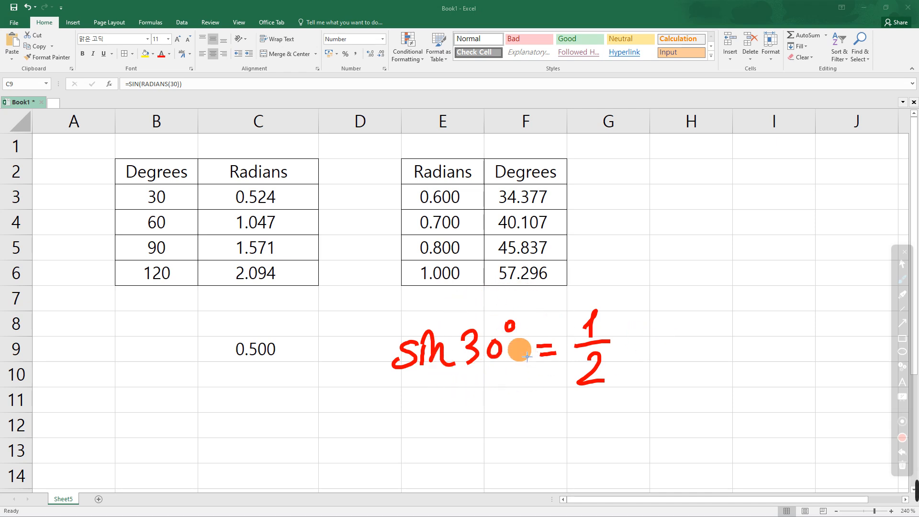
{"action": "left_click", "coordinate": [902, 263]}
Step: Highlight the RADIANS(30) argument in cell C9's formula for review, and leave the cell without changing it
{"action": "left_click", "coordinate": [253, 346]}
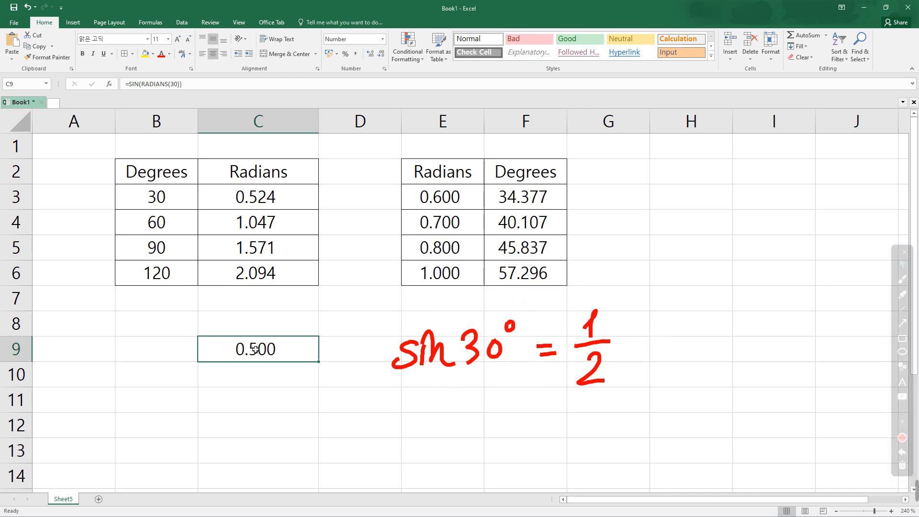
{"action": "left_click_drag", "start_coordinate": [181, 84], "coordinate": [146, 89]}
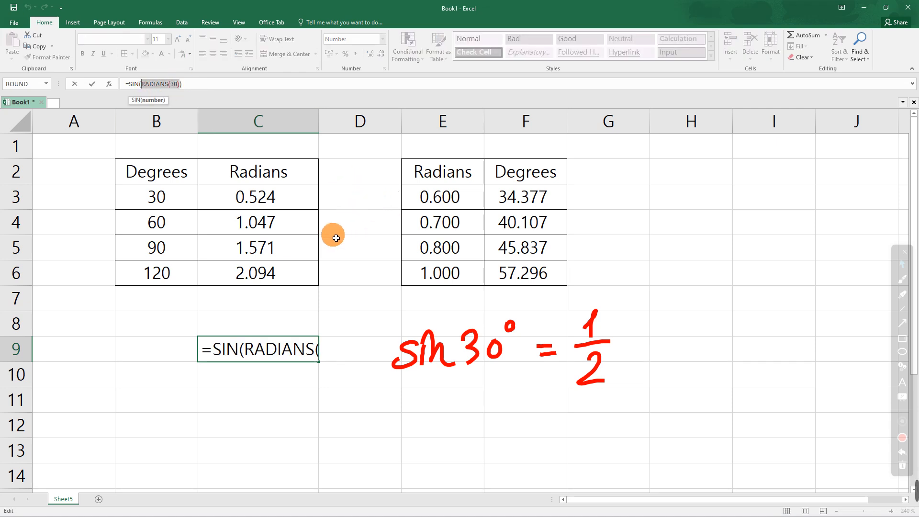
{"action": "key", "text": "F4"}
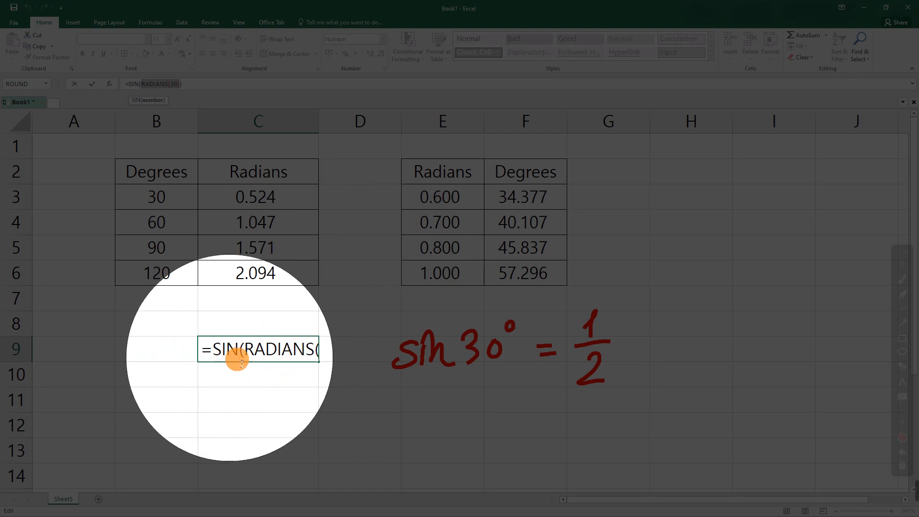
{"action": "key", "text": "ctrl+F2"}
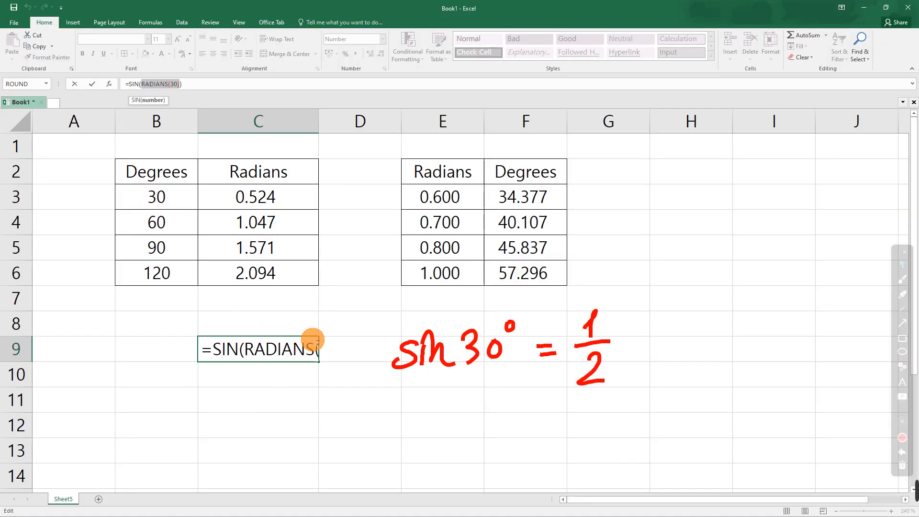
{"action": "left_click", "coordinate": [214, 83]}
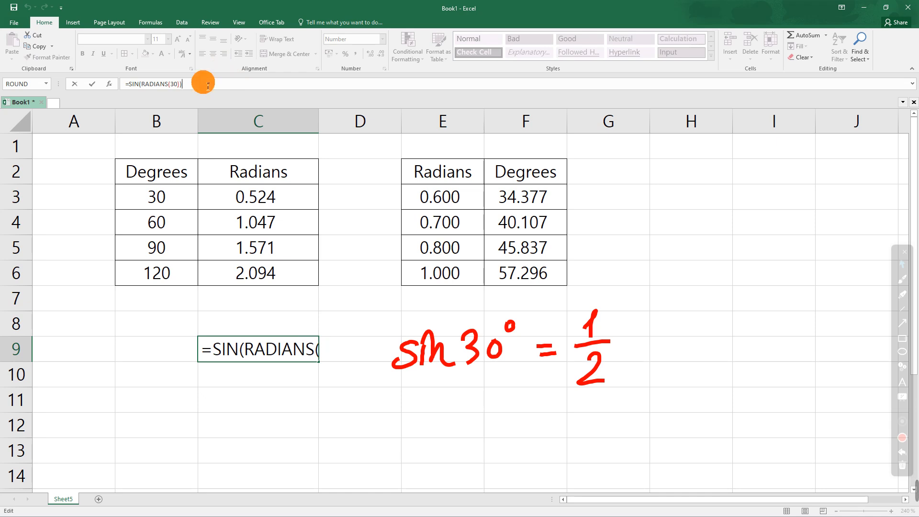
{"action": "left_click", "coordinate": [639, 262]}
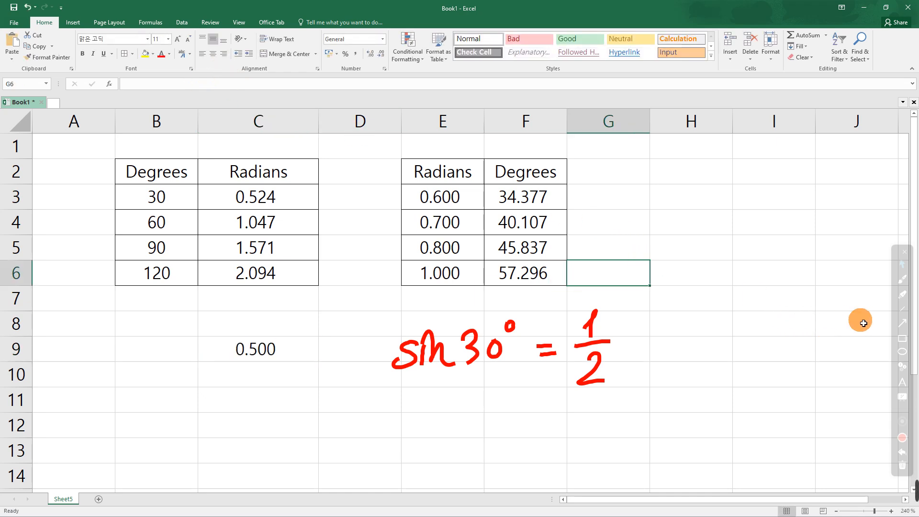
Step: Erase the handwritten annotation and replace SIN with COS in cell C9 so the formula reads =COS(RADIANS(30))
{"action": "left_click", "coordinate": [903, 469]}
{"action": "left_click", "coordinate": [267, 353]}
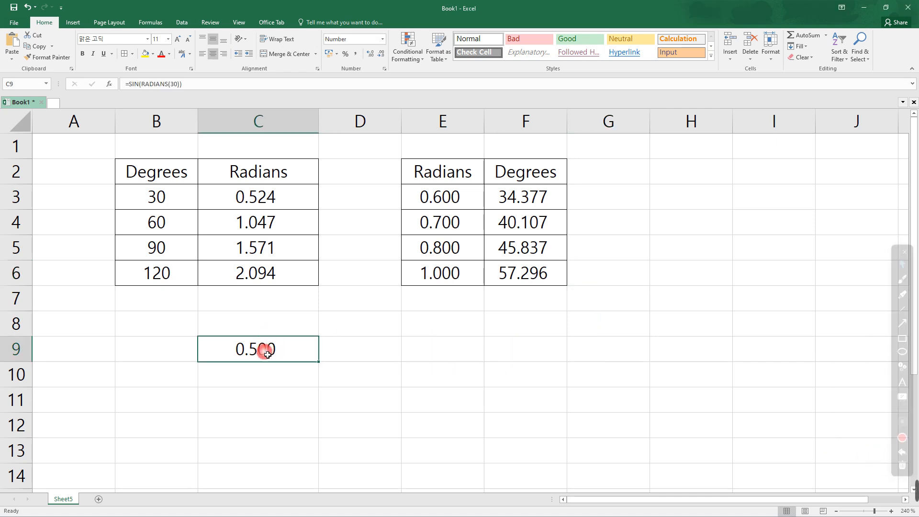
{"action": "left_click", "coordinate": [143, 86]}
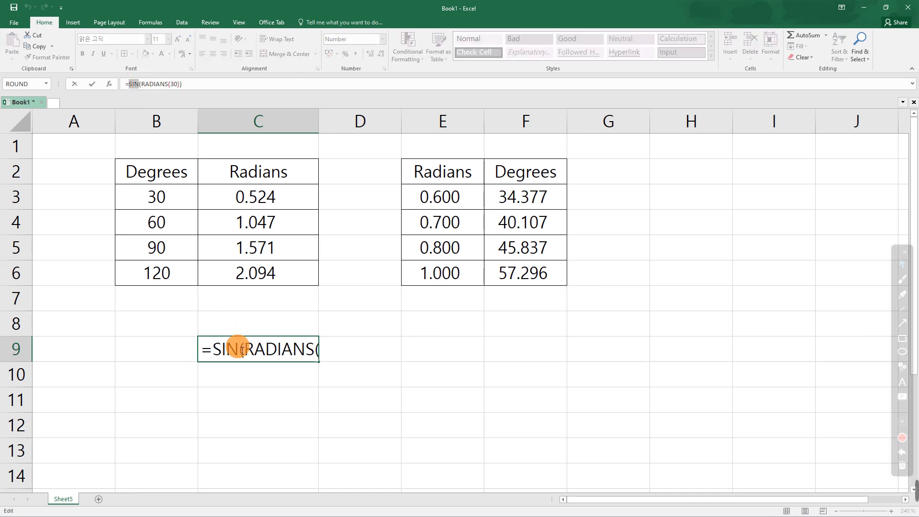
{"action": "left_click_drag", "start_coordinate": [240, 347], "coordinate": [213, 353]}
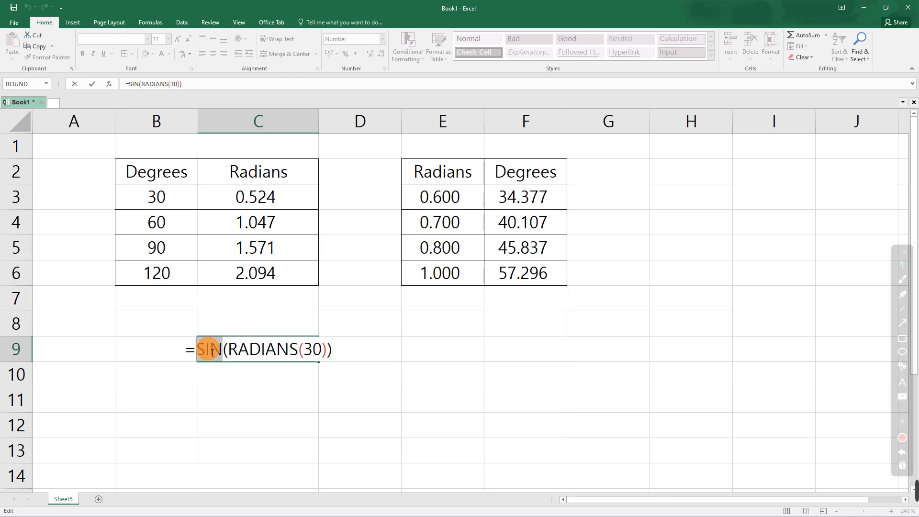
{"action": "type", "text": "COS"}
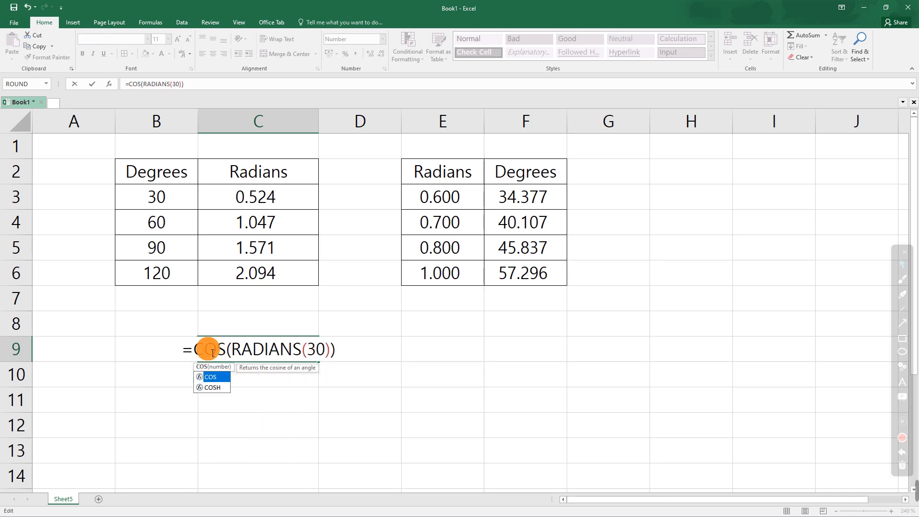
{"action": "key", "text": "Return"}
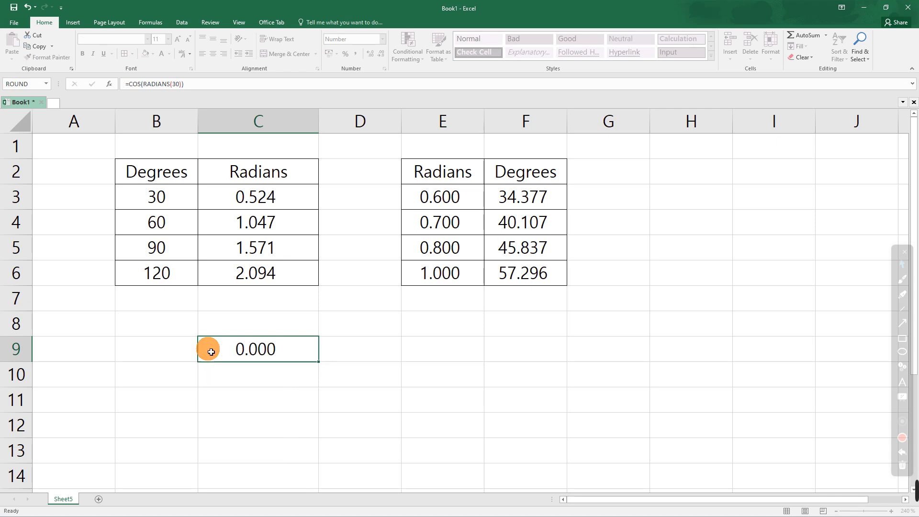
Step: Review the function arguments of the COS formula in cell C9, and close them without making changes
{"action": "left_click", "coordinate": [261, 359]}
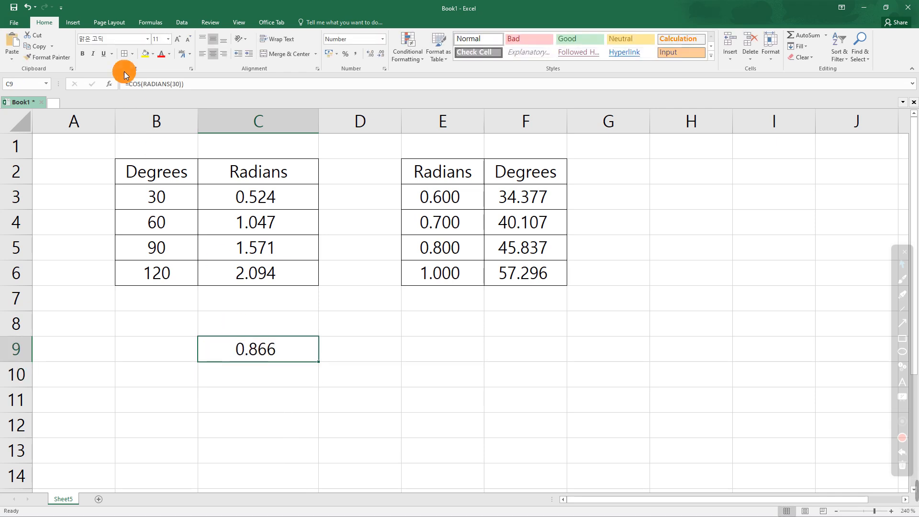
{"action": "left_click", "coordinate": [109, 84]}
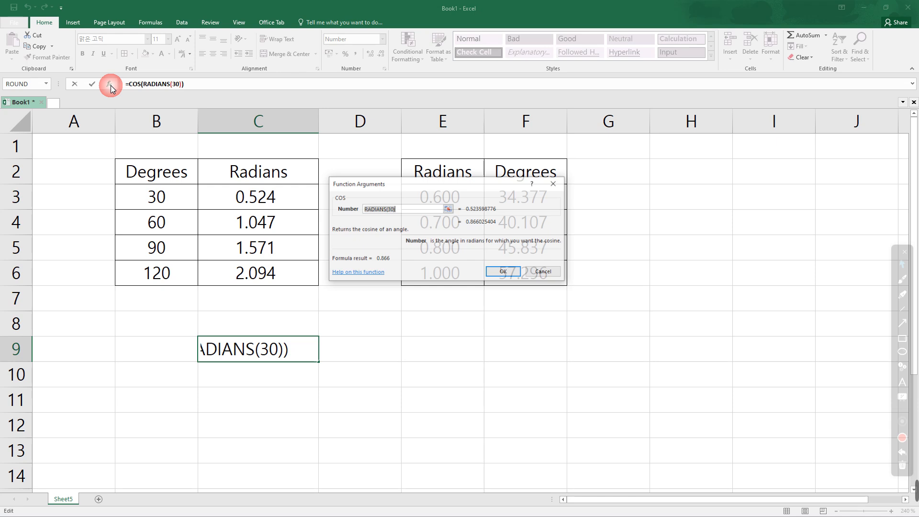
{"action": "left_click", "coordinate": [543, 272]}
Step: Look through the Math & Trig functions available for cell D11, including ASIN, without inserting any function
{"action": "left_click", "coordinate": [368, 400]}
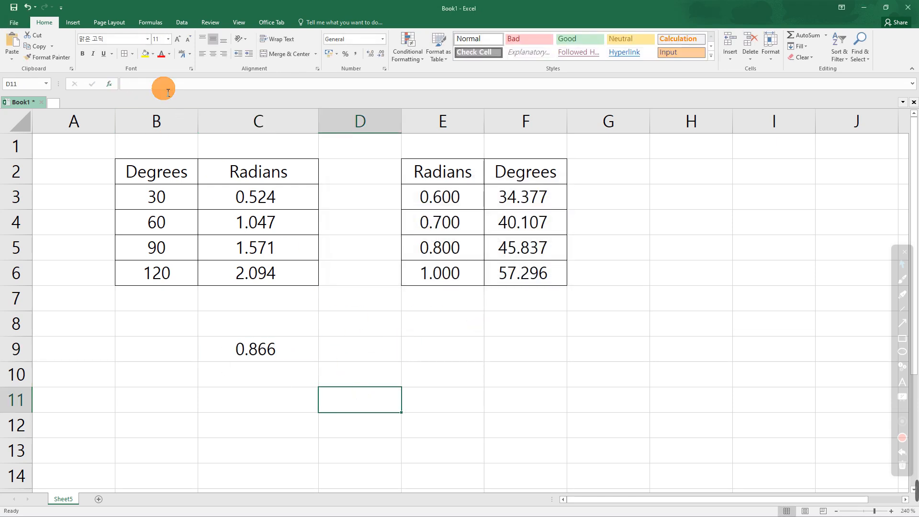
{"action": "left_click", "coordinate": [109, 83]}
{"action": "left_click", "coordinate": [371, 271]}
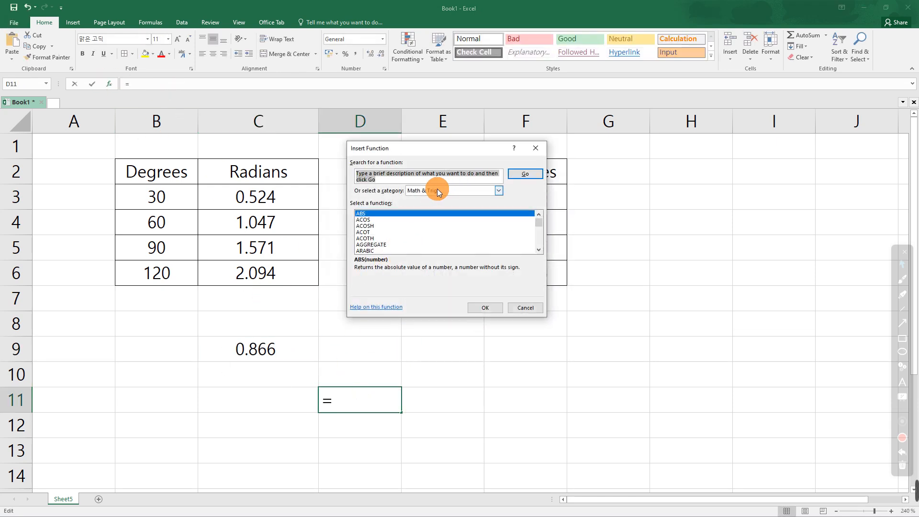
{"action": "left_click", "coordinate": [538, 249]}
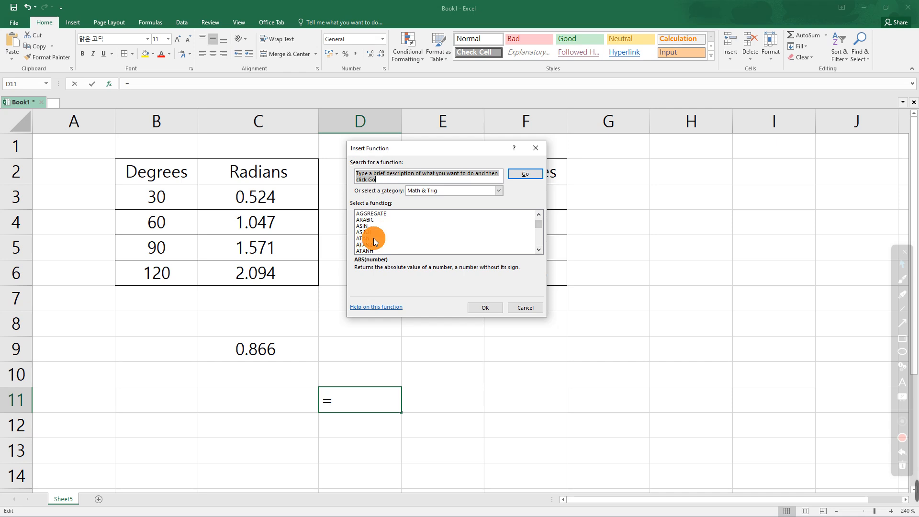
{"action": "left_click", "coordinate": [365, 226]}
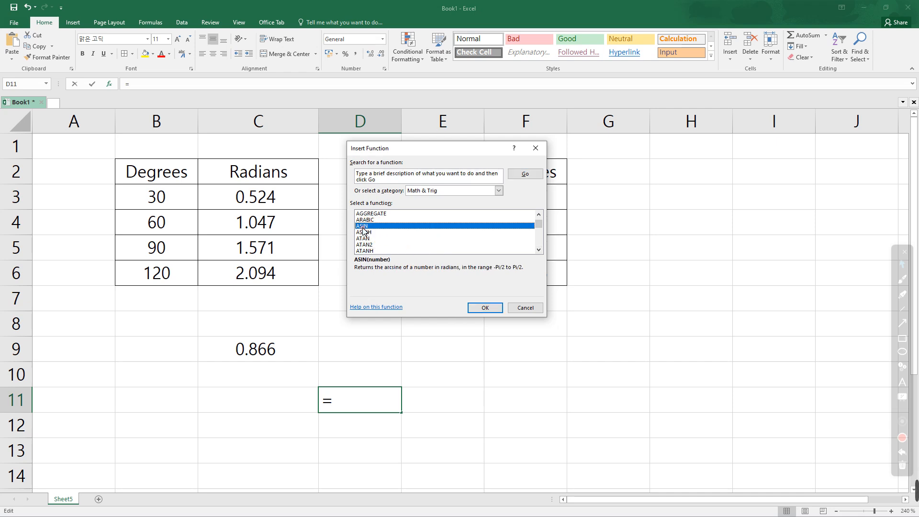
{"action": "left_click", "coordinate": [538, 250]}
{"action": "left_click", "coordinate": [539, 249]}
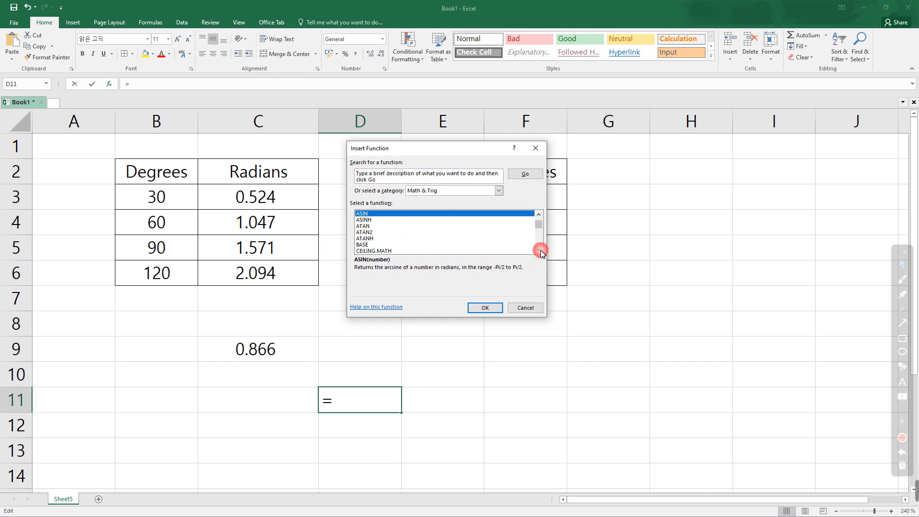
{"action": "left_click", "coordinate": [539, 250]}
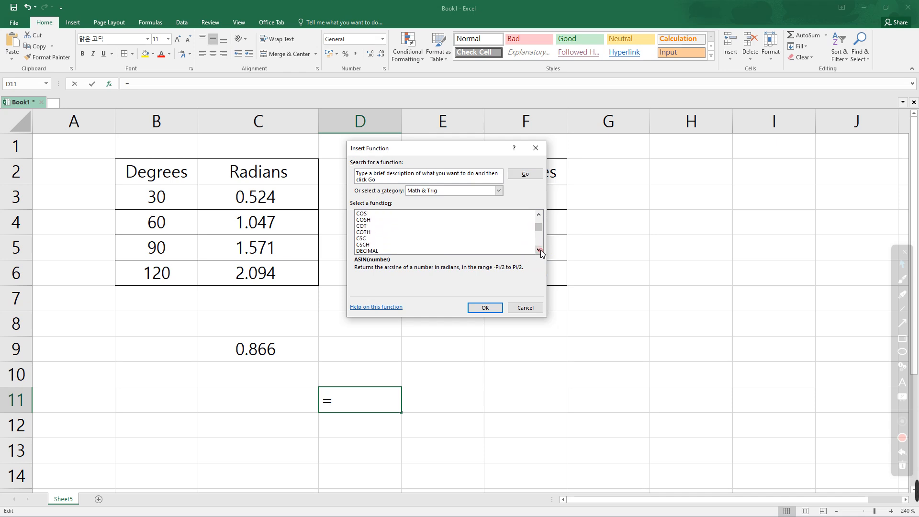
{"action": "left_click", "coordinate": [539, 250]}
{"action": "left_click", "coordinate": [539, 250]}
{"action": "left_click", "coordinate": [539, 250]}
{"action": "left_click", "coordinate": [540, 250]}
{"action": "left_click", "coordinate": [540, 250]}
{"action": "left_click", "coordinate": [539, 250]}
{"action": "left_click", "coordinate": [539, 250]}
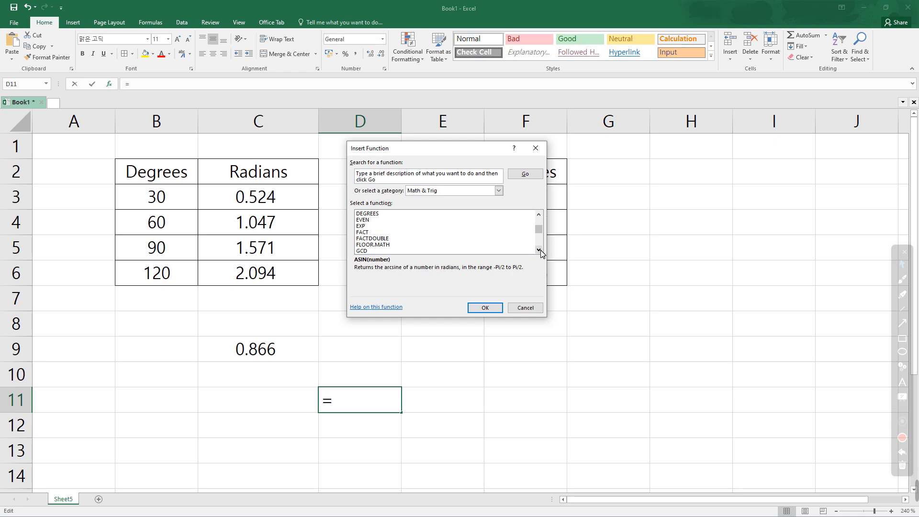
{"action": "left_click", "coordinate": [539, 250]}
{"action": "left_click", "coordinate": [539, 250]}
{"action": "left_click", "coordinate": [540, 250]}
{"action": "left_click", "coordinate": [539, 250]}
{"action": "left_click", "coordinate": [539, 250]}
{"action": "left_click", "coordinate": [540, 250]}
{"action": "left_click", "coordinate": [539, 250]}
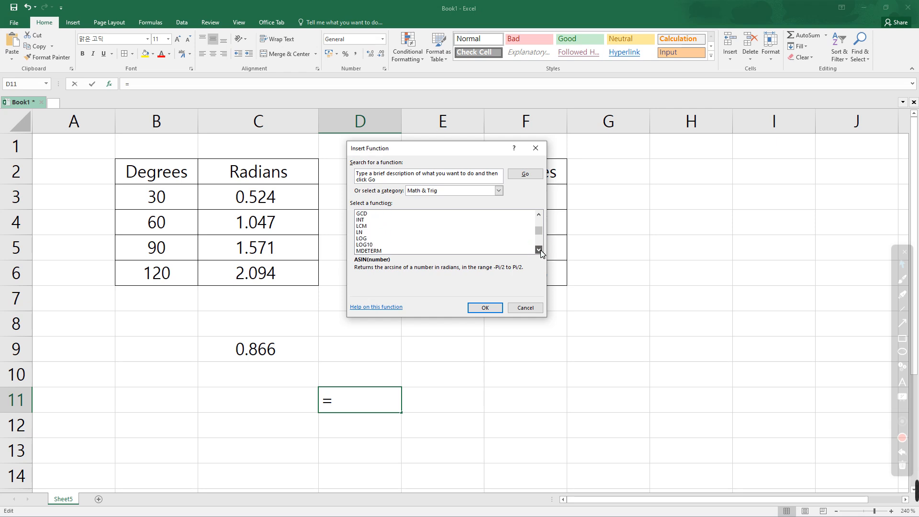
{"action": "left_click", "coordinate": [540, 250]}
{"action": "left_click", "coordinate": [539, 250]}
{"action": "left_click", "coordinate": [536, 148]}
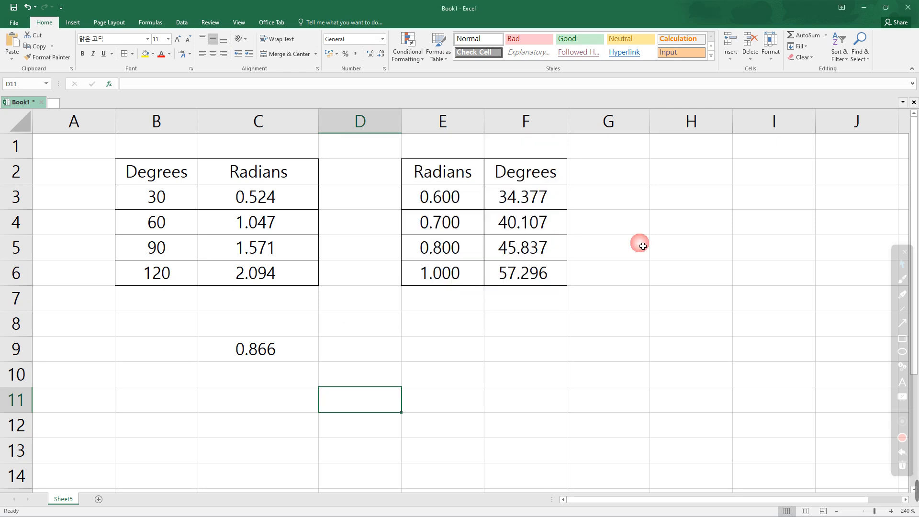
{"action": "left_click", "coordinate": [652, 246]}
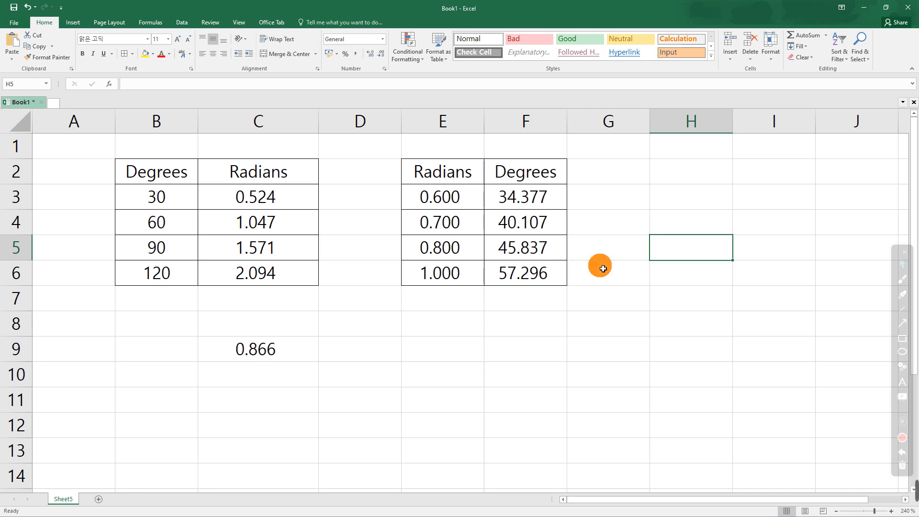
Step: Switch to the Papago translator beside the slide show and select the source text "degree" and "radian"
{"action": "left_click", "coordinate": [861, 9]}
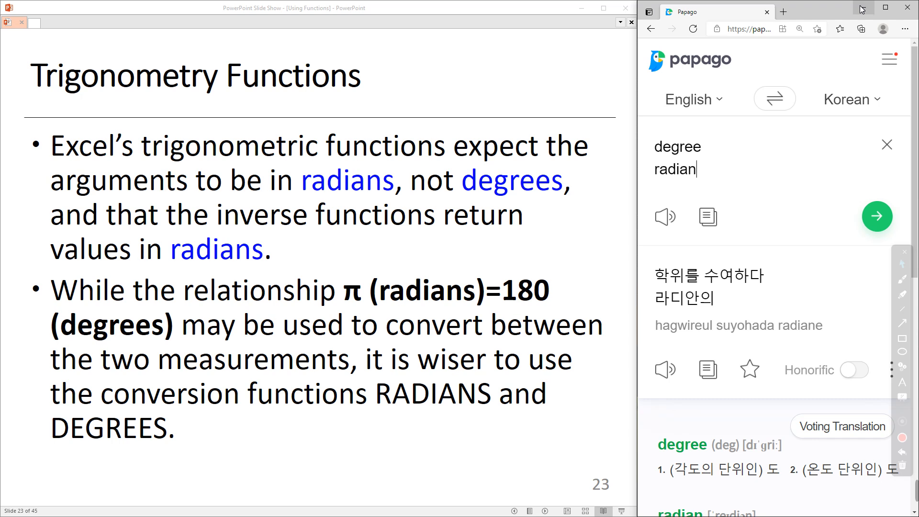
{"action": "left_click", "coordinate": [717, 167]}
{"action": "left_click_drag", "start_coordinate": [703, 173], "coordinate": [633, 145]}
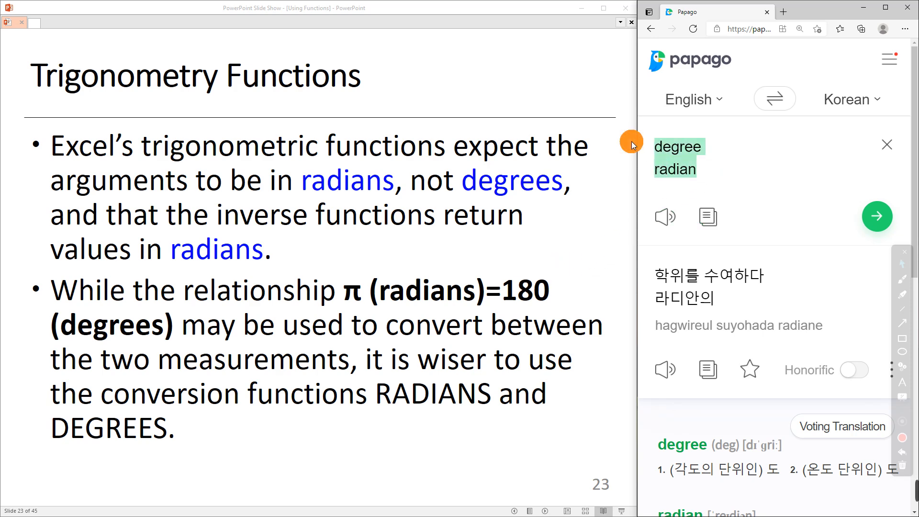
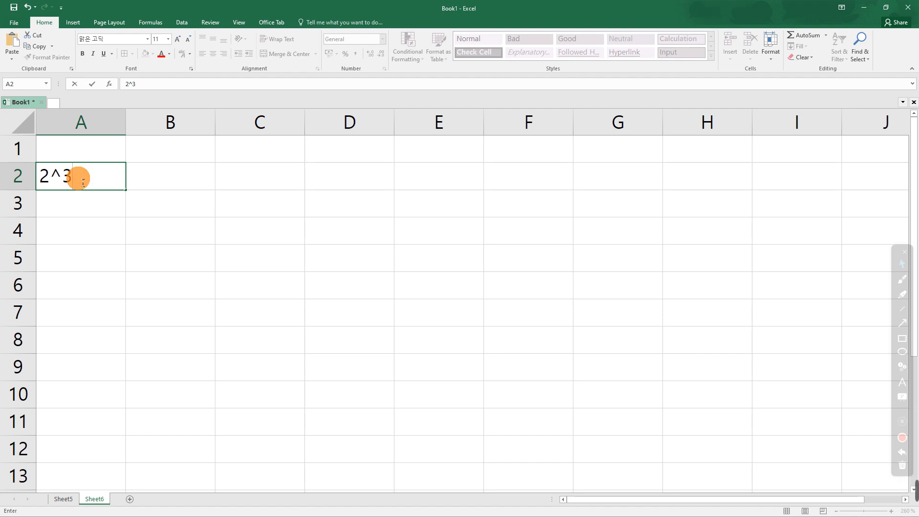
Step: Enter 2^3 in cell A2 of Sheet6, and turn it into the formula =2^3 with a leading equals sign
{"action": "key", "text": "Return"}
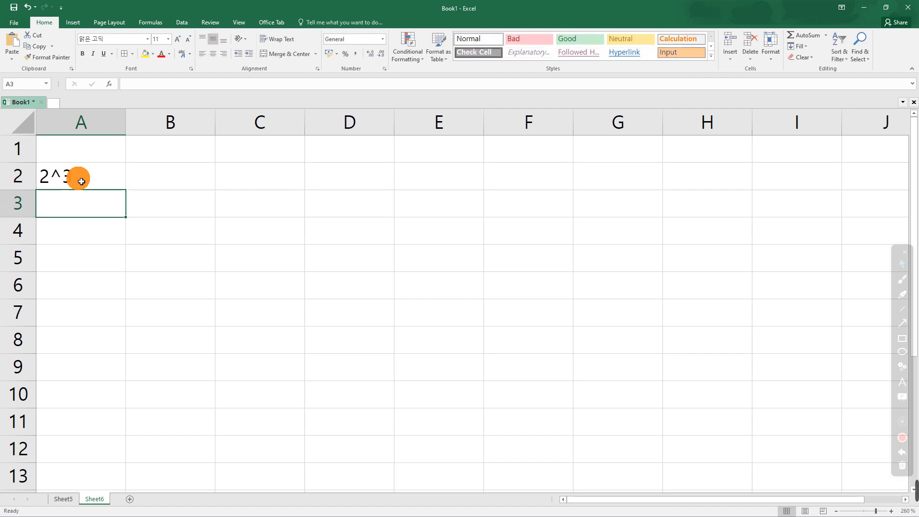
{"action": "left_click", "coordinate": [57, 182]}
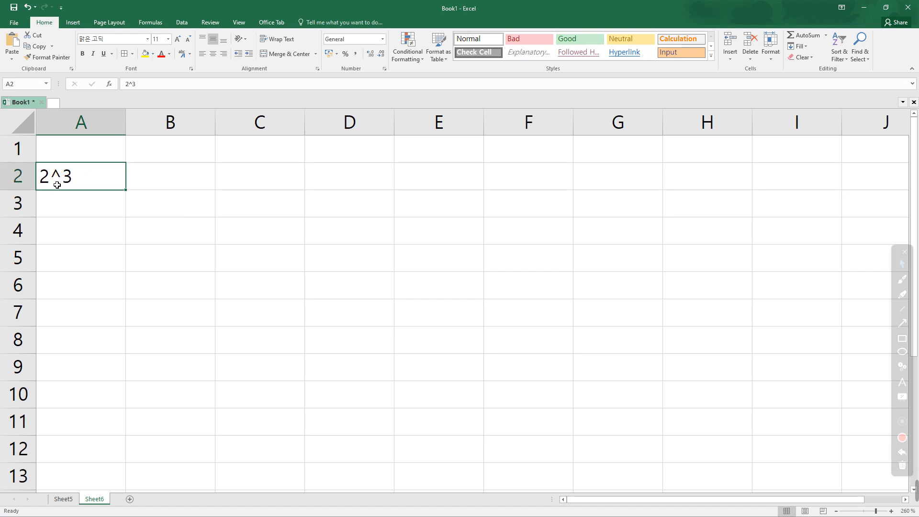
{"action": "left_click", "coordinate": [137, 89]}
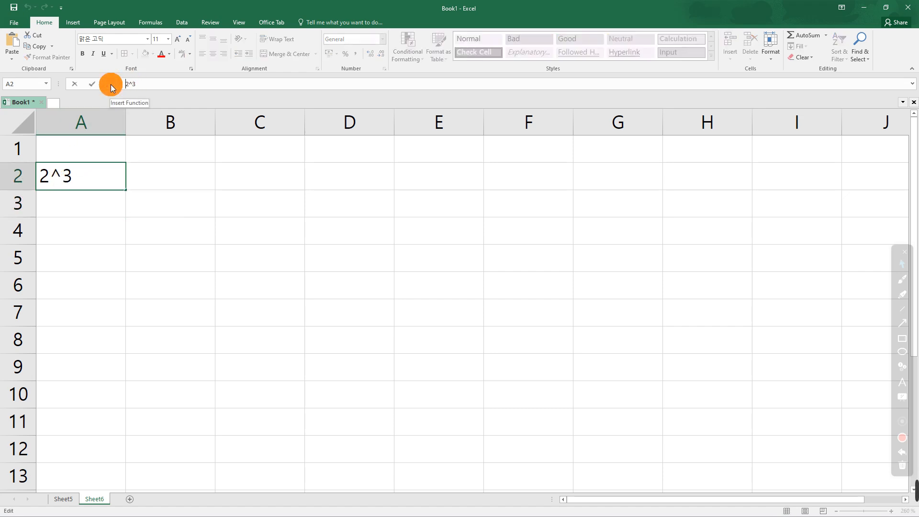
{"action": "type", "text": "="}
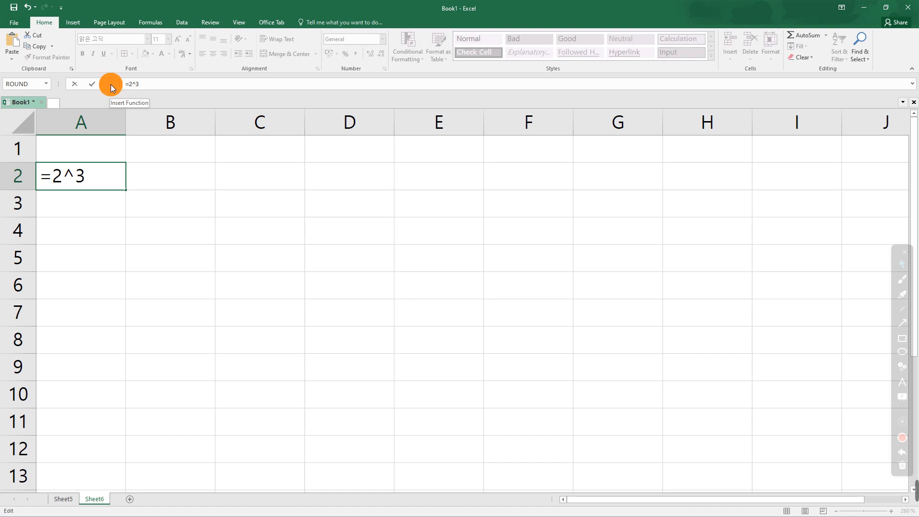
{"action": "left_click", "coordinate": [157, 83]}
{"action": "key", "text": "Return"}
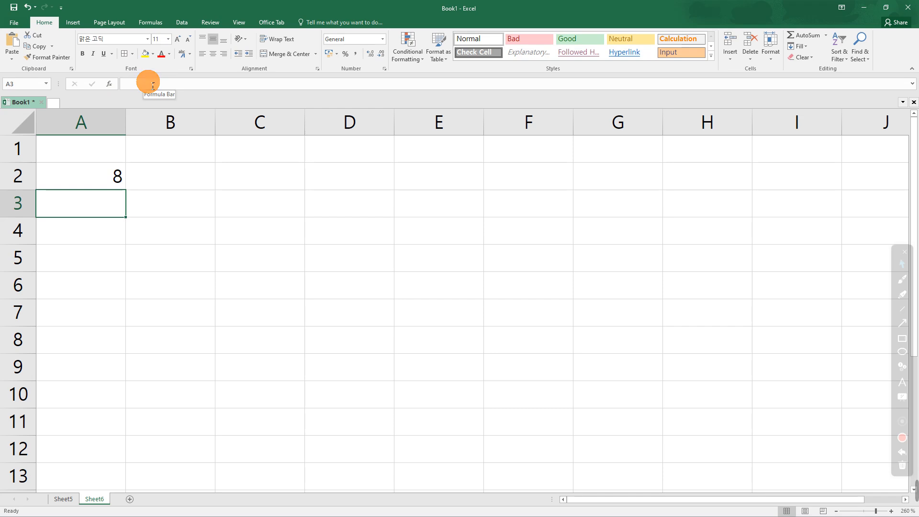
Step: Examine the base, the ^ operator and the exponent in cell A2's formula
{"action": "left_click", "coordinate": [79, 181]}
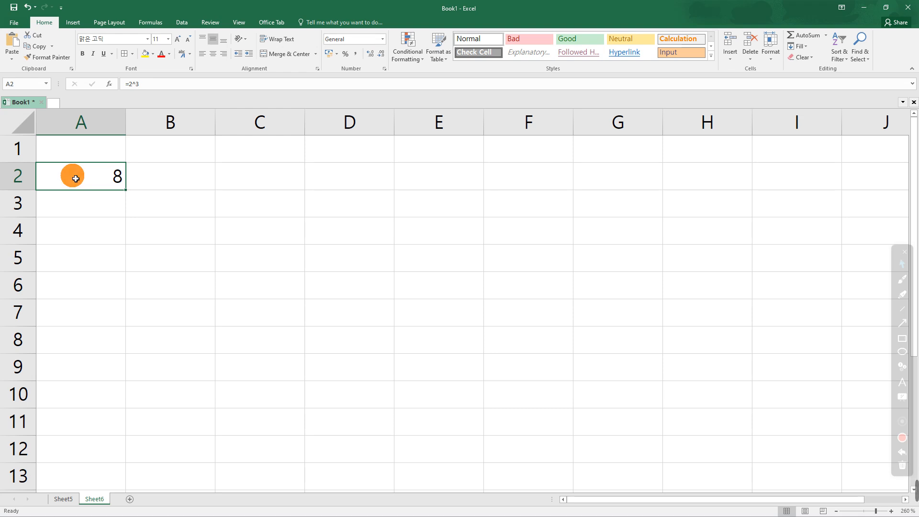
{"action": "key", "text": "F4"}
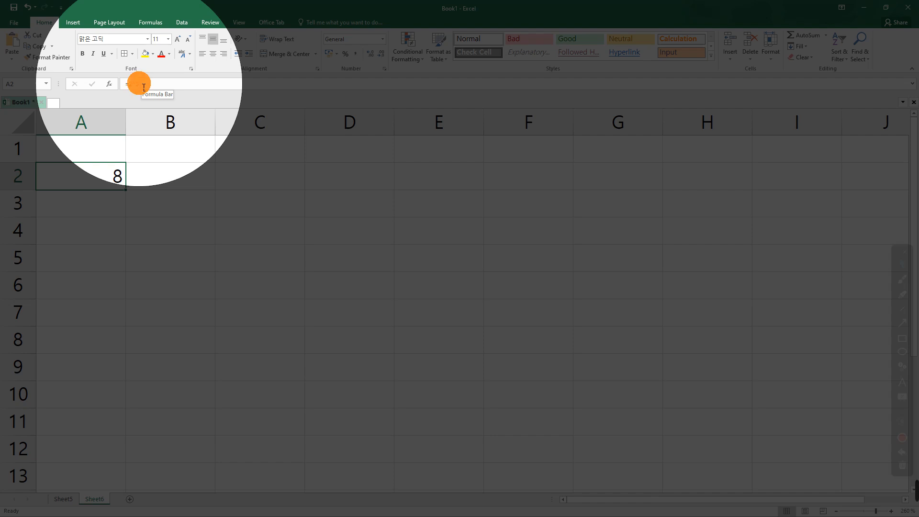
{"action": "left_click", "coordinate": [128, 86]}
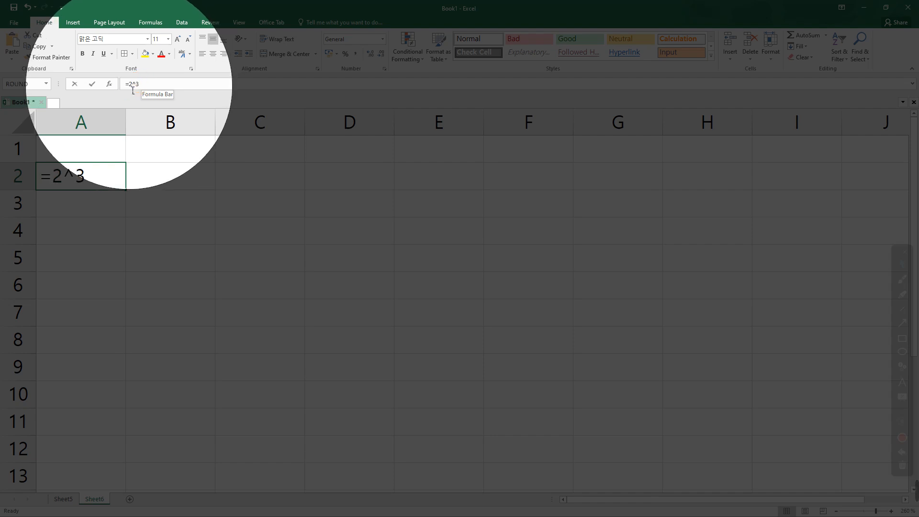
{"action": "left_click_drag", "start_coordinate": [57, 177], "coordinate": [46, 177]}
{"action": "left_click", "coordinate": [64, 186]}
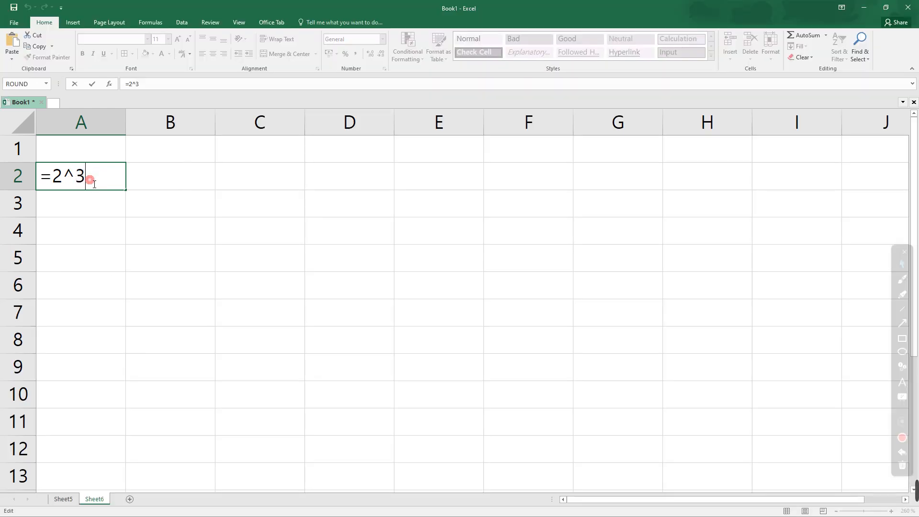
Step: Enter the formula =(-2)^3 in cell A3 to raise a negative base to a power
{"action": "left_click", "coordinate": [84, 206]}
{"action": "double_click", "coordinate": [86, 205]}
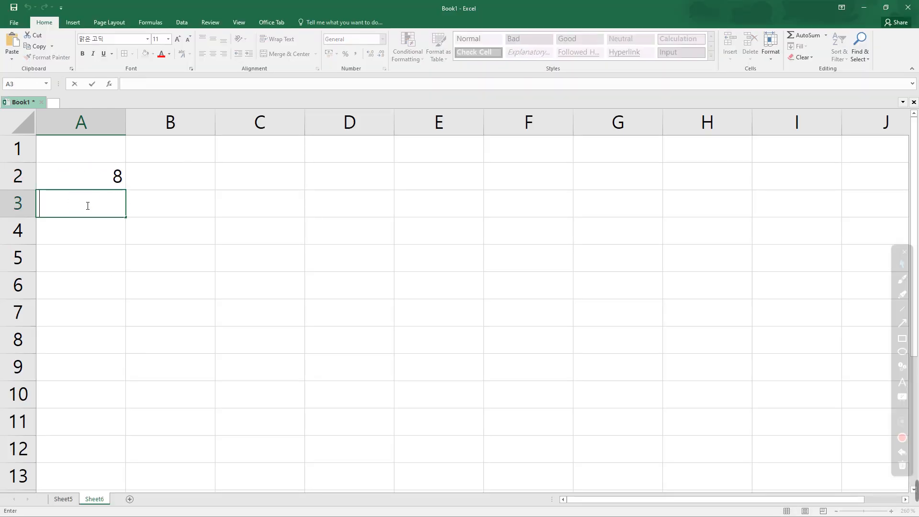
{"action": "type", "text": "="}
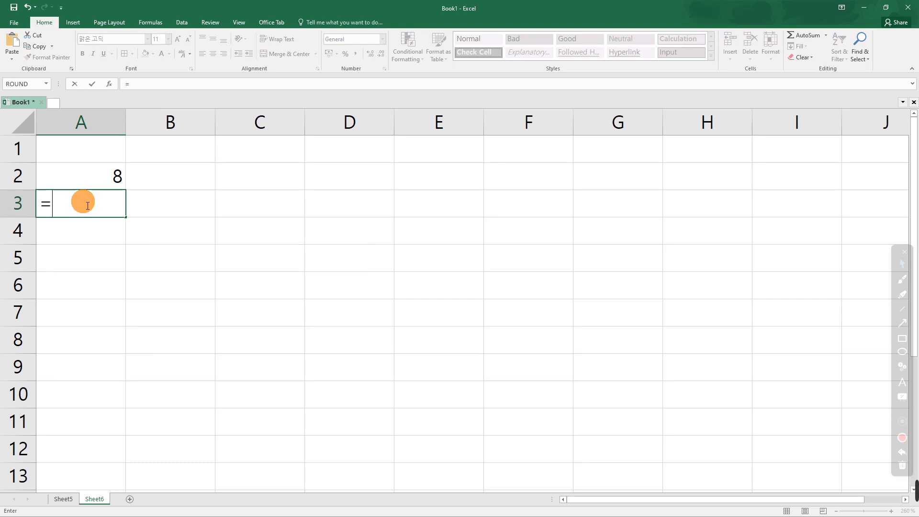
{"action": "type", "text": "(-2)^3"}
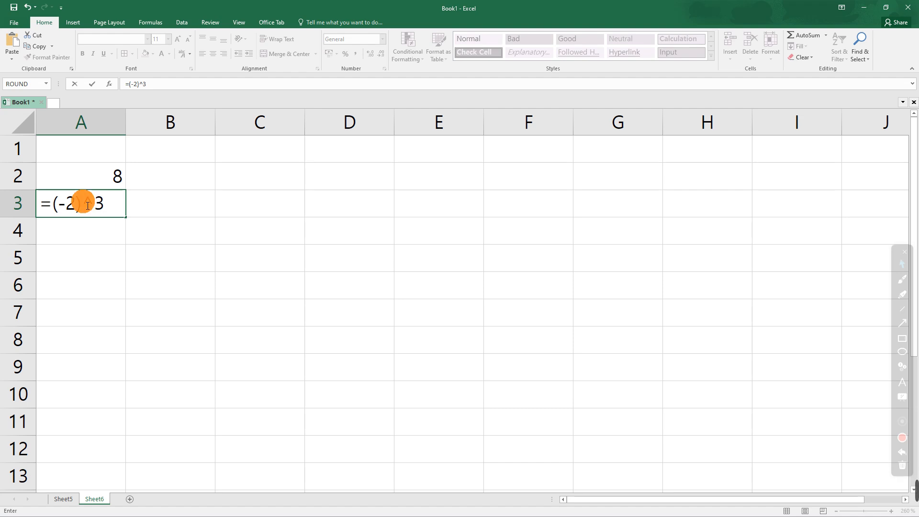
{"action": "key", "text": "Return"}
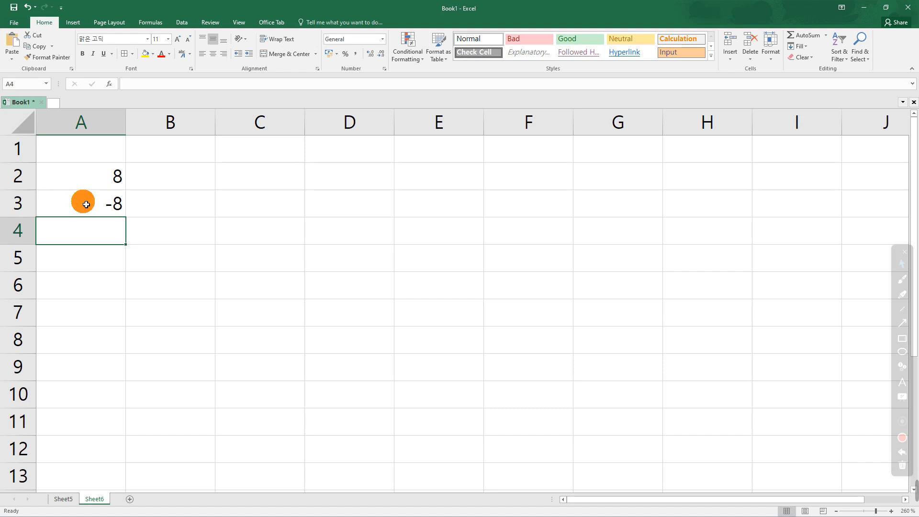
Step: Enter the formula =1.2^0.3 in cell A4 to raise a decimal base to a decimal power
{"action": "type", "text": "="}
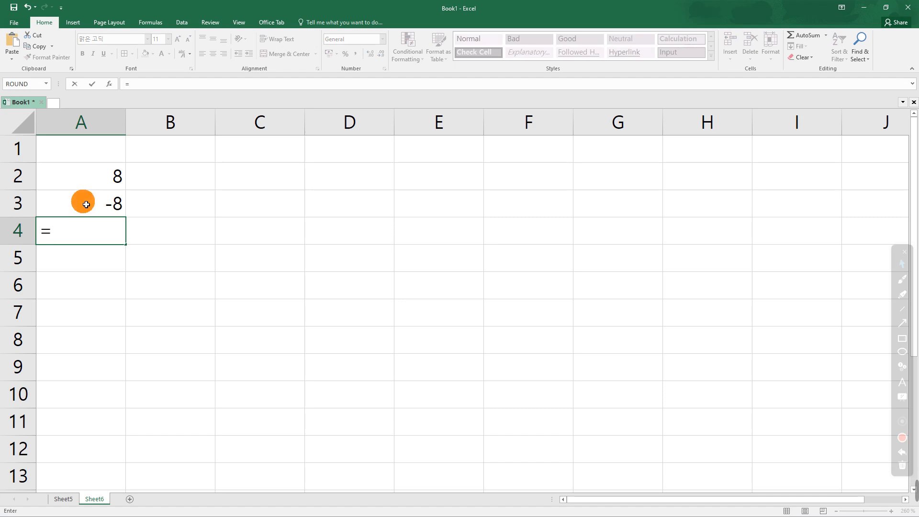
{"action": "type", "text": "1.2^0.3"}
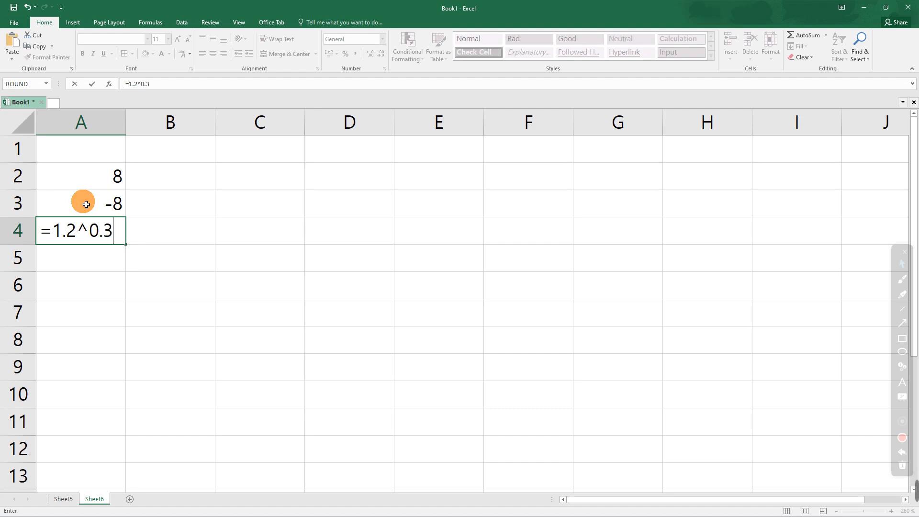
{"action": "key", "text": "Return"}
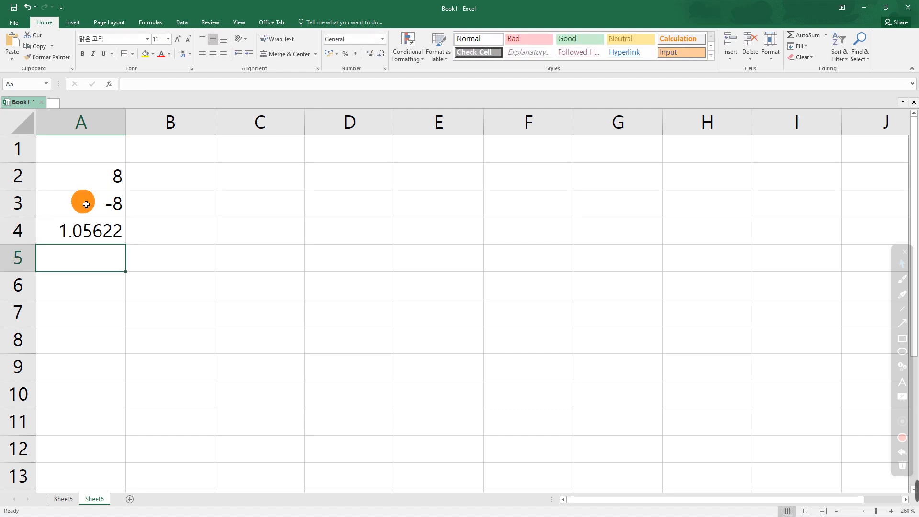
Step: Annotate cell A4's formula with a circle and a handwritten 1.2 to the power 0.3 beside it, and clear the ink
{"action": "left_click", "coordinate": [87, 235]}
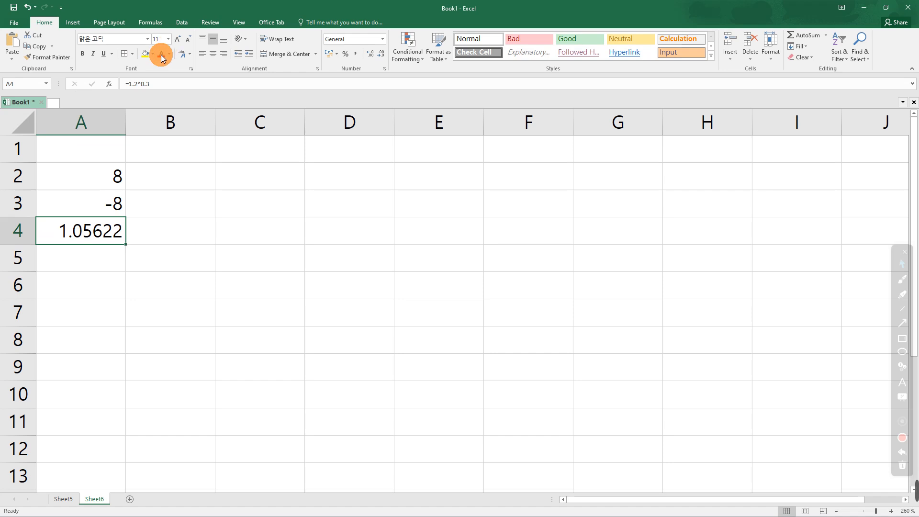
{"action": "left_click", "coordinate": [157, 84]}
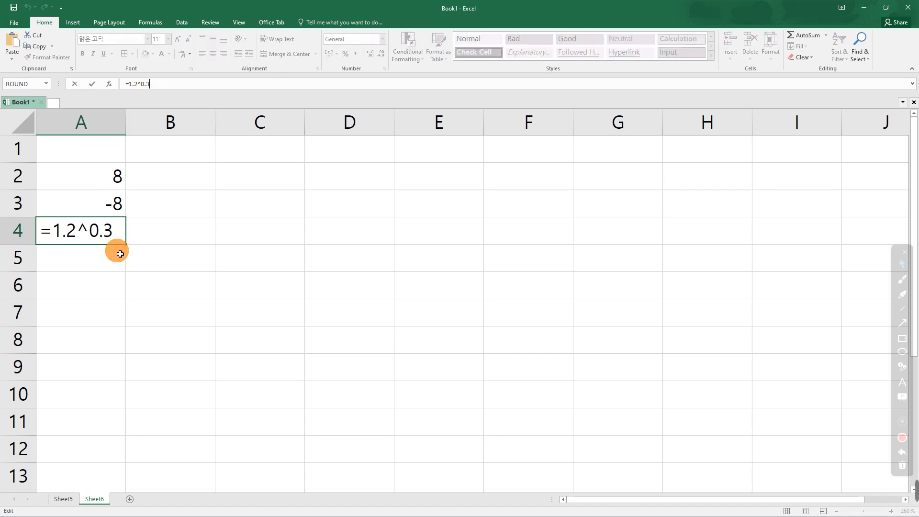
{"action": "left_click", "coordinate": [903, 281]}
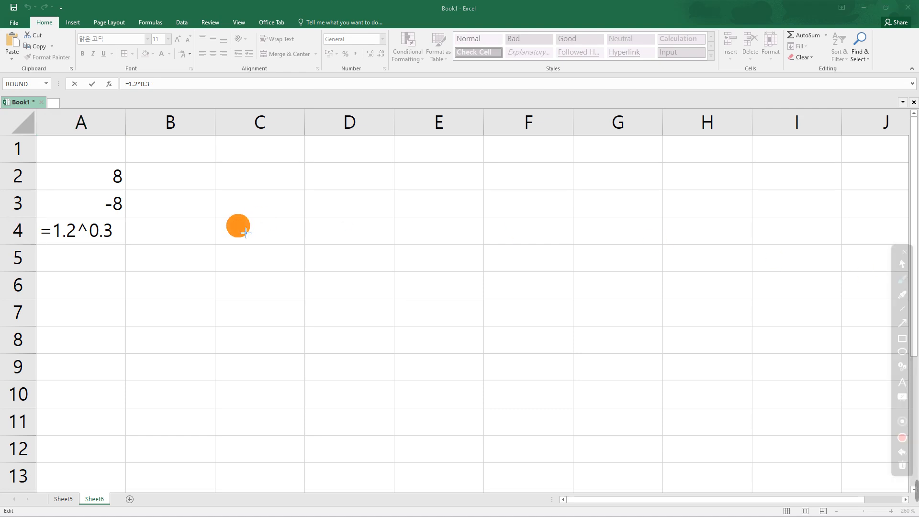
{"action": "mouse_move", "coordinate": [245, 233]}
{"action": "left_mouse_down"}
{"action": "mouse_move", "coordinate": [257, 167]}
{"action": "mouse_move", "coordinate": [256, 229]}
{"action": "mouse_move", "coordinate": [257, 220]}
{"action": "mouse_move", "coordinate": [272, 247]}
{"action": "mouse_move", "coordinate": [288, 243]}
{"action": "left_mouse_up"}
{"action": "mouse_move", "coordinate": [283, 186]}
{"action": "left_mouse_down"}
{"action": "mouse_move", "coordinate": [280, 197]}
{"action": "mouse_move", "coordinate": [285, 187]}
{"action": "mouse_move", "coordinate": [311, 200]}
{"action": "left_mouse_up"}
{"action": "left_click", "coordinate": [298, 196]}
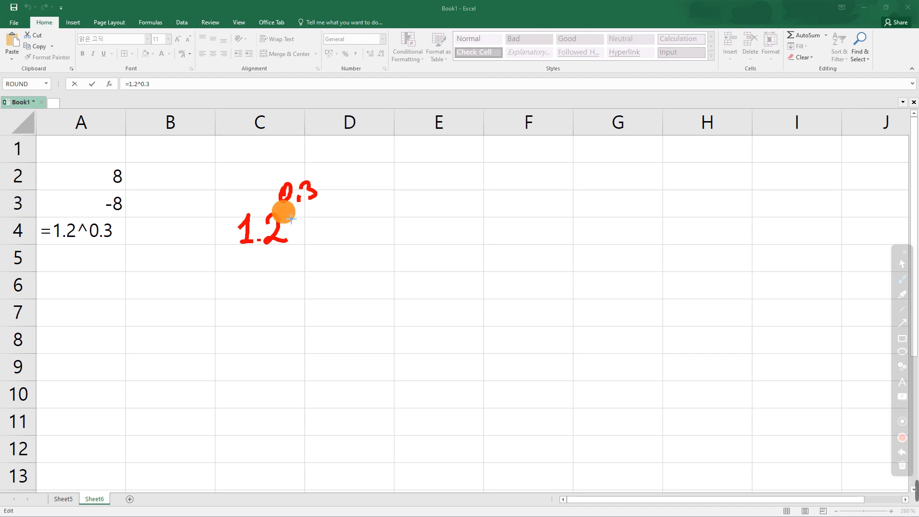
{"action": "mouse_move", "coordinate": [72, 211]}
{"action": "left_mouse_down"}
{"action": "mouse_move", "coordinate": [57, 199]}
{"action": "mouse_move", "coordinate": [36, 224]}
{"action": "left_mouse_up"}
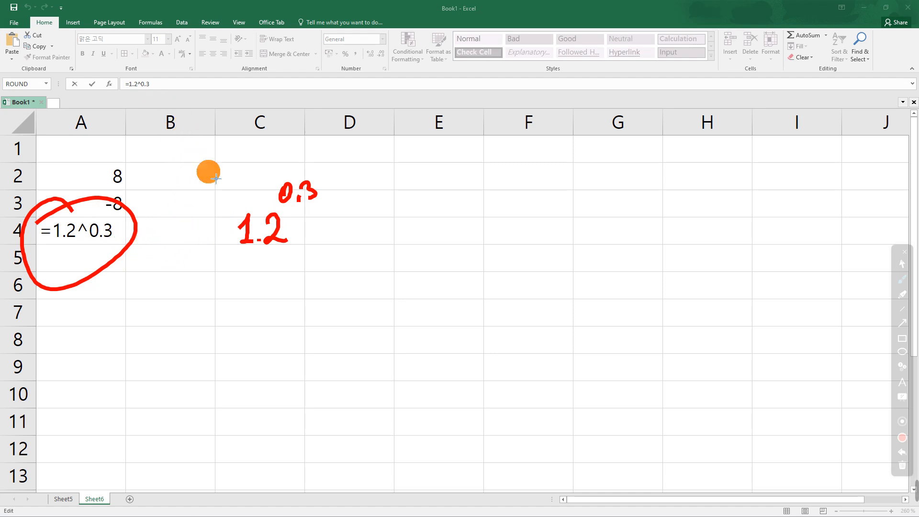
{"action": "left_click", "coordinate": [909, 269]}
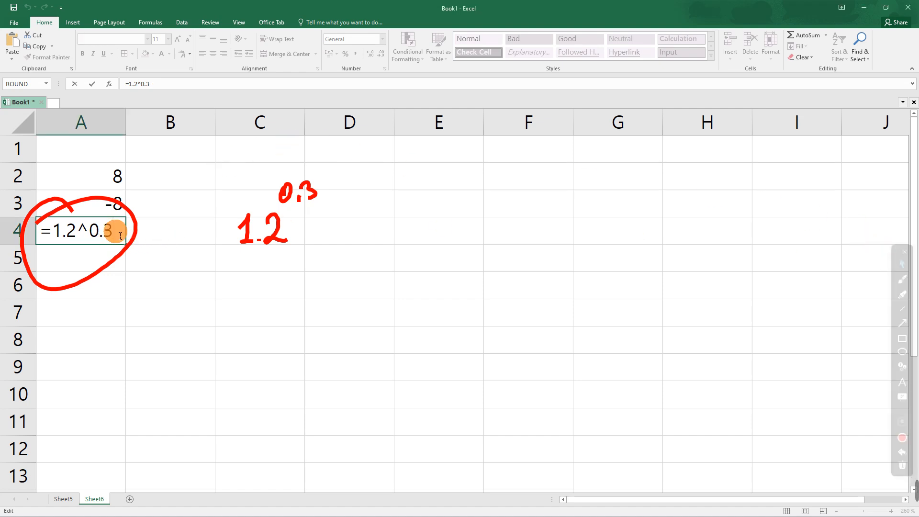
{"action": "key", "text": "Return"}
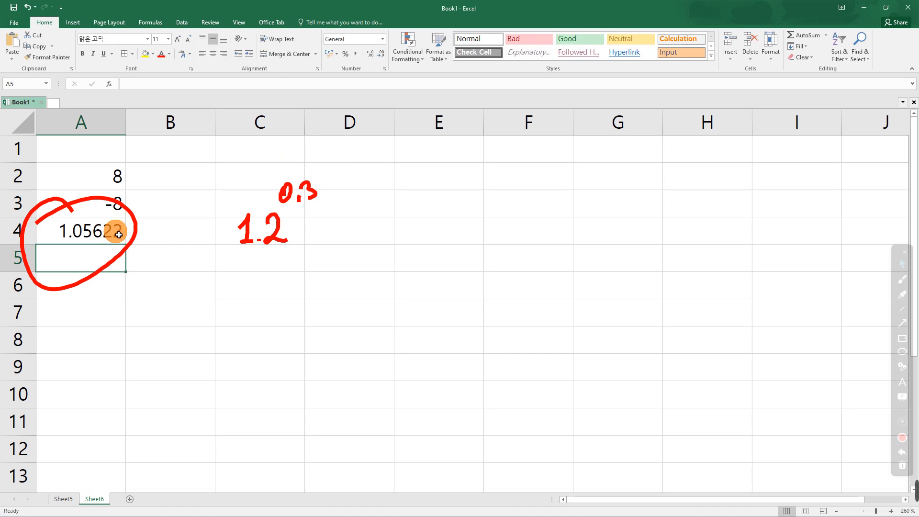
{"action": "left_click", "coordinate": [903, 466]}
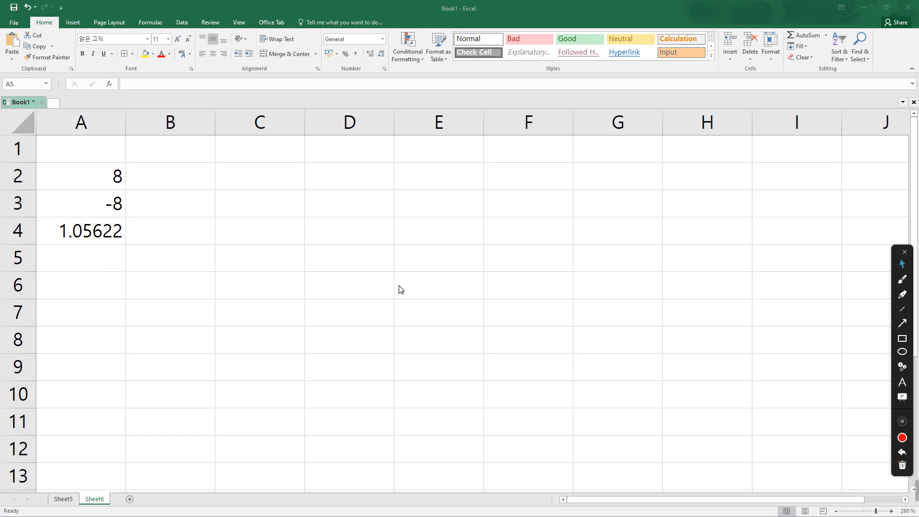
Step: Enter the formula =EXP(1) in cell A5 to calculate e to the first power
{"action": "left_click", "coordinate": [99, 260]}
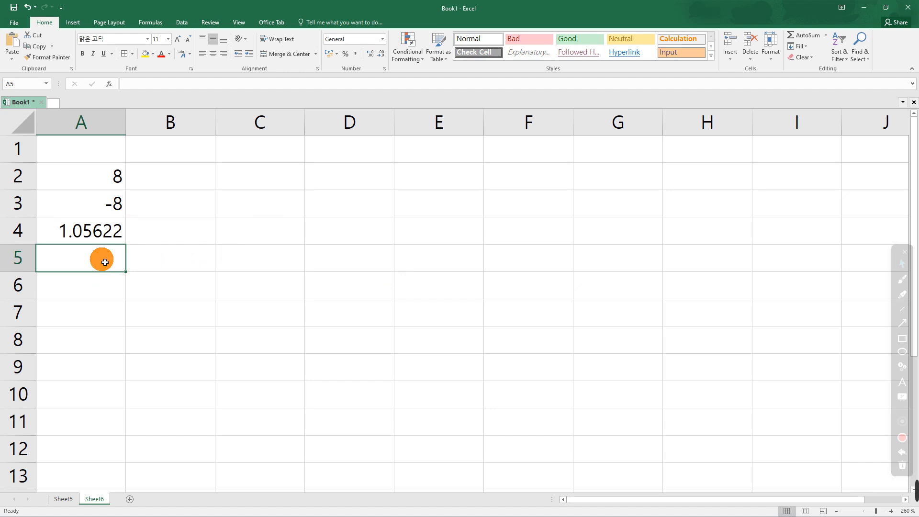
{"action": "type", "text": "="}
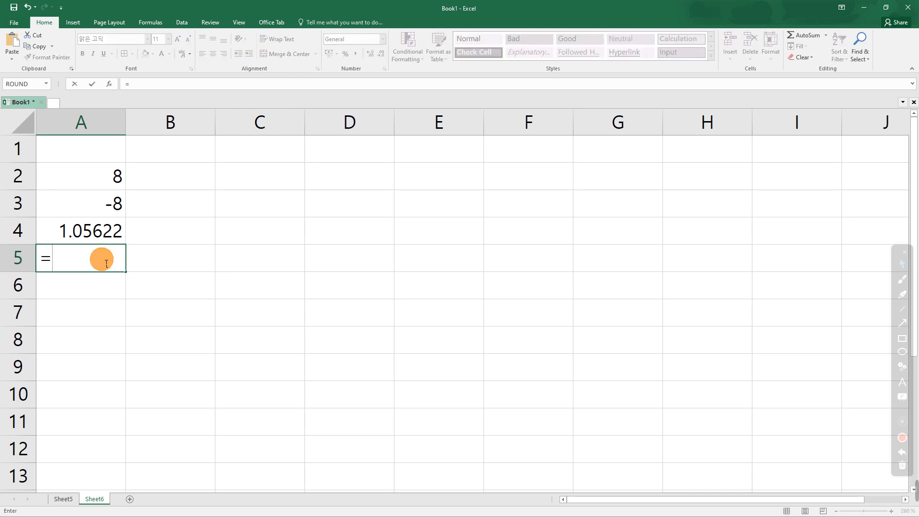
{"action": "type", "text": "EXP("}
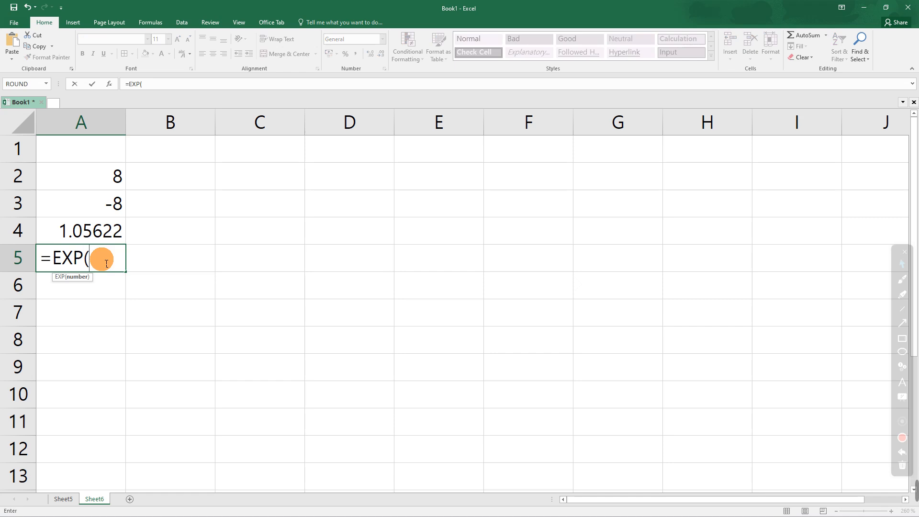
{"action": "type", "text": "1"}
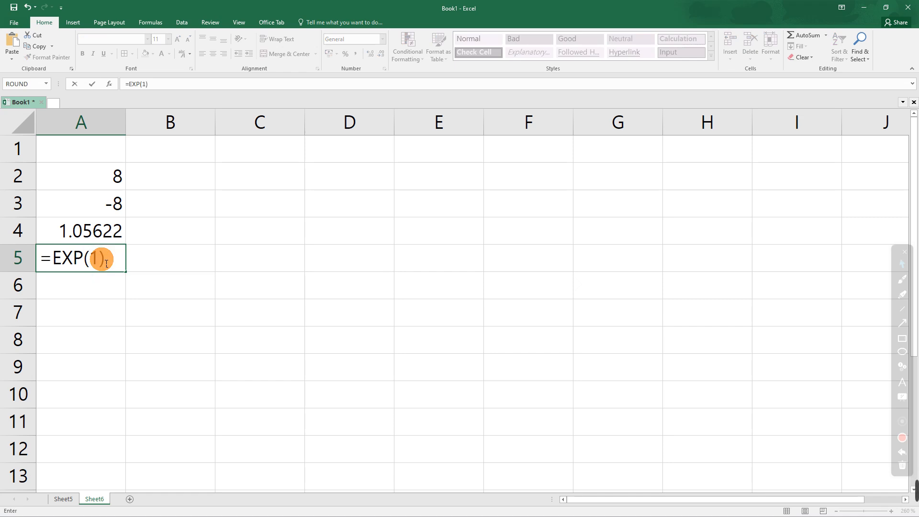
{"action": "key", "text": "ctrl+Return"}
{"action": "key", "text": "Return"}
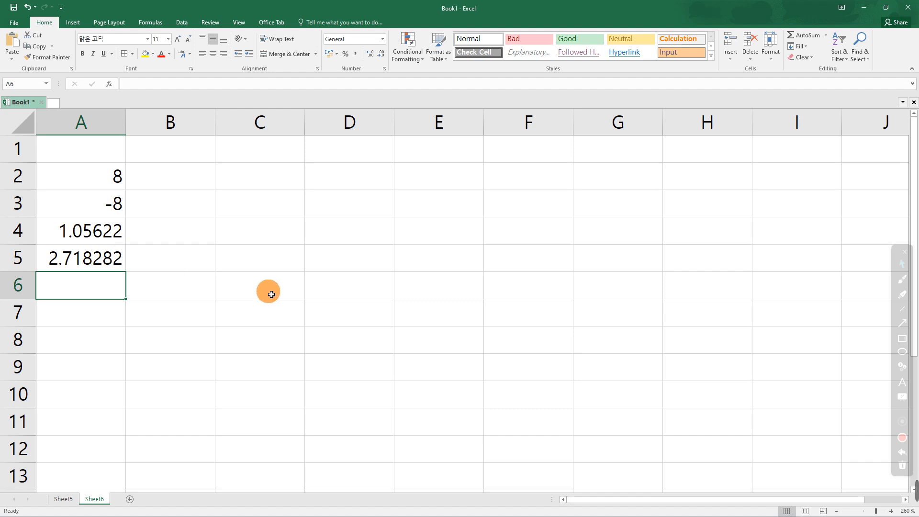
Step: Handwrite e to the power 1 = e ≈ 2.711828 beside cell A5, and bracket the digits 1828 underneath
{"action": "left_click", "coordinate": [110, 262]}
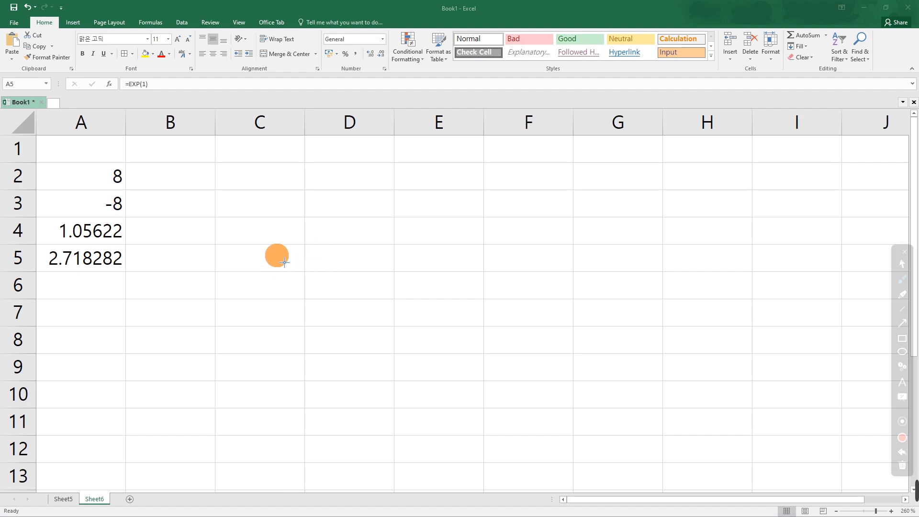
{"action": "mouse_move", "coordinate": [285, 251]}
{"action": "left_mouse_down"}
{"action": "mouse_move", "coordinate": [288, 278]}
{"action": "mouse_move", "coordinate": [305, 266]}
{"action": "left_mouse_up"}
{"action": "left_click_drag", "start_coordinate": [306, 219], "coordinate": [309, 226]}
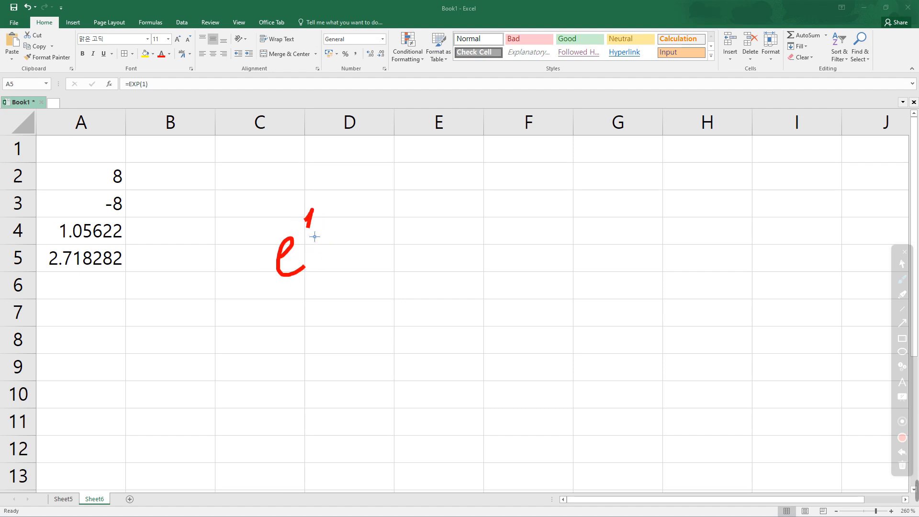
{"action": "mouse_move", "coordinate": [327, 259]}
{"action": "left_mouse_down"}
{"action": "mouse_move", "coordinate": [390, 271]}
{"action": "mouse_move", "coordinate": [426, 250]}
{"action": "mouse_move", "coordinate": [427, 262]}
{"action": "mouse_move", "coordinate": [457, 272]}
{"action": "left_mouse_up"}
{"action": "mouse_move", "coordinate": [483, 237]}
{"action": "left_mouse_down"}
{"action": "mouse_move", "coordinate": [497, 241]}
{"action": "mouse_move", "coordinate": [506, 270]}
{"action": "left_mouse_up"}
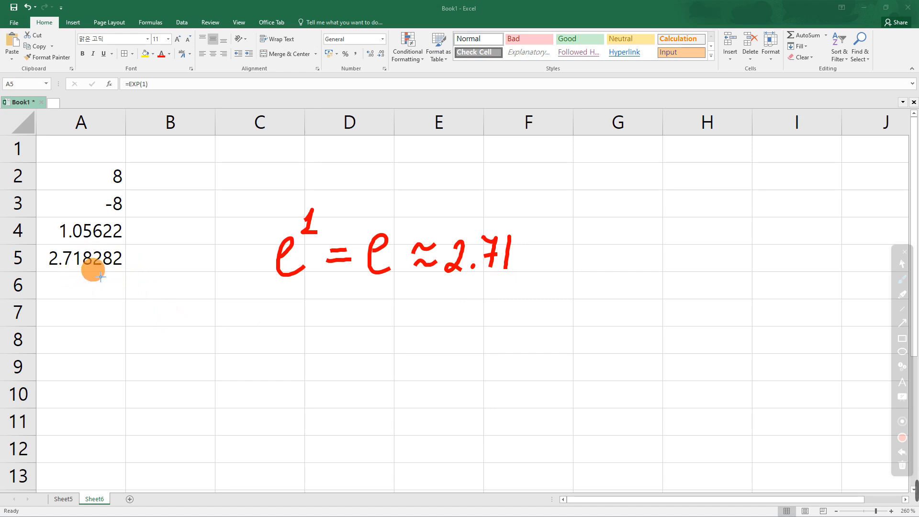
{"action": "left_click", "coordinate": [529, 243]}
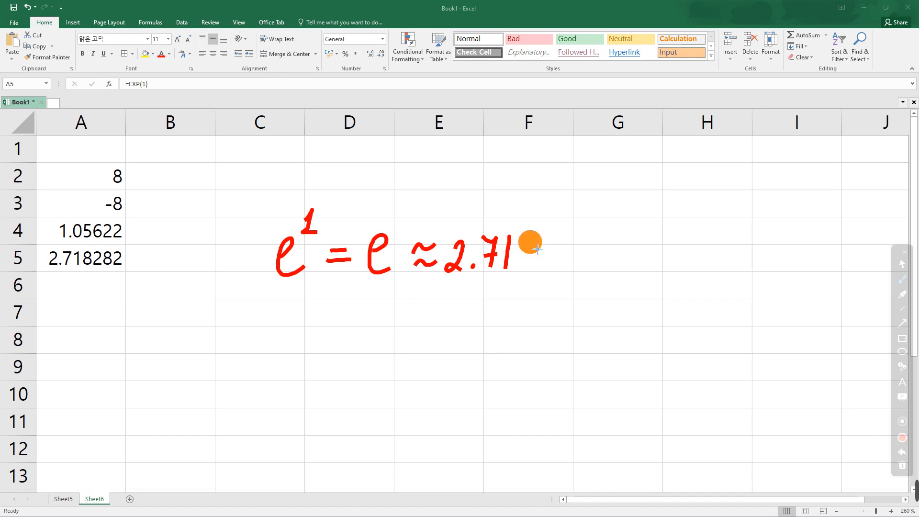
{"action": "mouse_move", "coordinate": [547, 236]}
{"action": "left_mouse_down"}
{"action": "mouse_move", "coordinate": [558, 260]}
{"action": "mouse_move", "coordinate": [587, 266]}
{"action": "left_mouse_up"}
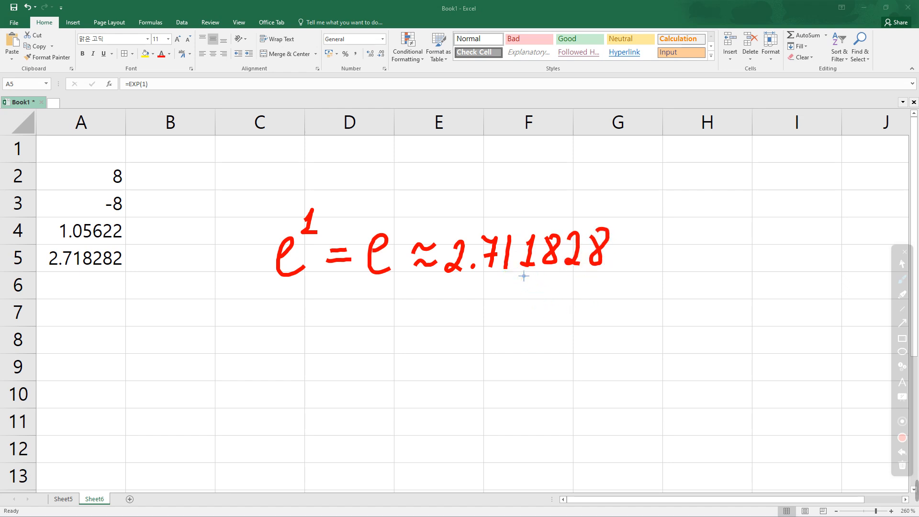
{"action": "mouse_move", "coordinate": [524, 275]}
{"action": "left_mouse_down"}
{"action": "mouse_move", "coordinate": [617, 298]}
{"action": "mouse_move", "coordinate": [617, 278]}
{"action": "left_mouse_up"}
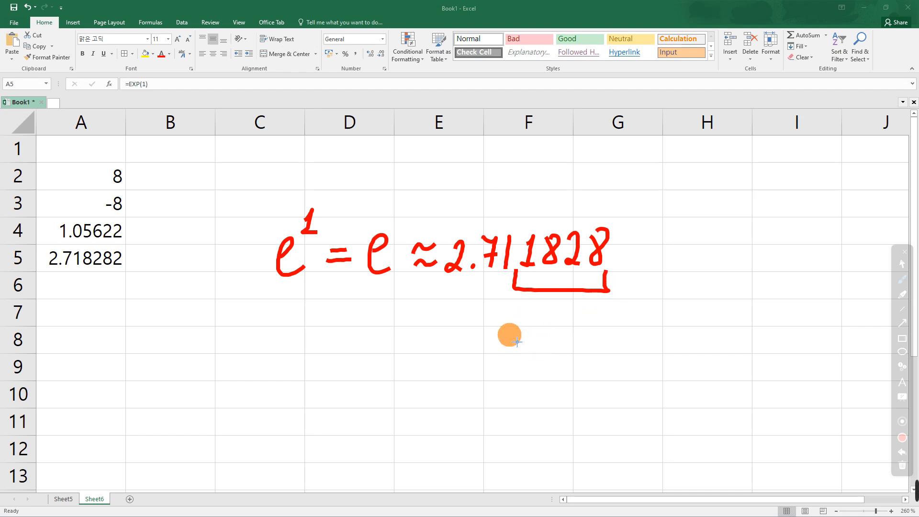
Step: Handwrite "birth year of Leo Tolstoy" below the bracketed digits, and clear all ink from the sheet
{"action": "mouse_move", "coordinate": [485, 323]}
{"action": "left_mouse_down"}
{"action": "mouse_move", "coordinate": [484, 370]}
{"action": "mouse_move", "coordinate": [502, 355]}
{"action": "mouse_move", "coordinate": [589, 347]}
{"action": "mouse_move", "coordinate": [670, 357]}
{"action": "mouse_move", "coordinate": [667, 336]}
{"action": "left_mouse_up"}
{"action": "left_click_drag", "start_coordinate": [688, 317], "coordinate": [675, 354]}
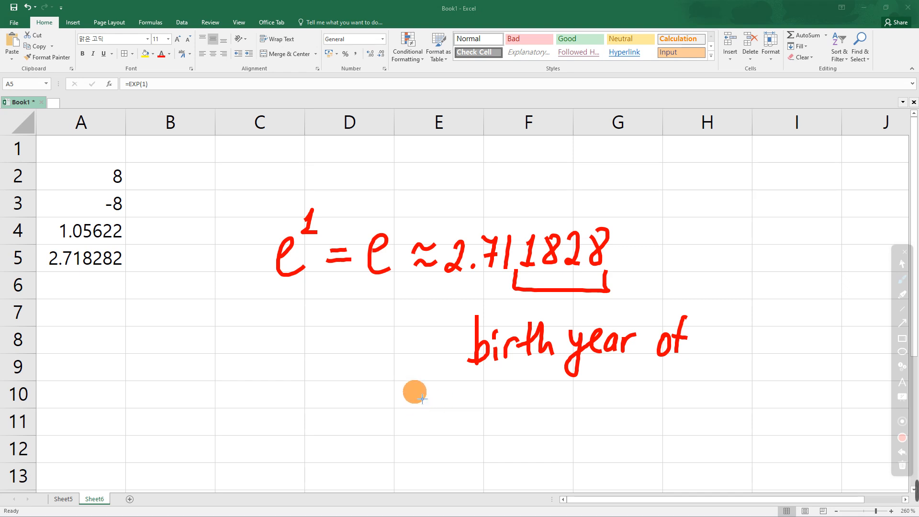
{"action": "mouse_move", "coordinate": [415, 386]}
{"action": "left_mouse_down"}
{"action": "mouse_move", "coordinate": [426, 433]}
{"action": "mouse_move", "coordinate": [451, 434]}
{"action": "mouse_move", "coordinate": [462, 408]}
{"action": "left_mouse_up"}
{"action": "left_click_drag", "start_coordinate": [528, 386], "coordinate": [524, 428]}
{"action": "mouse_move", "coordinate": [500, 388]}
{"action": "left_mouse_down"}
{"action": "mouse_move", "coordinate": [529, 383]}
{"action": "mouse_move", "coordinate": [566, 431]}
{"action": "left_mouse_up"}
{"action": "left_click_drag", "start_coordinate": [603, 394], "coordinate": [605, 427]}
{"action": "left_click_drag", "start_coordinate": [594, 407], "coordinate": [607, 406]}
{"action": "left_click_drag", "start_coordinate": [616, 407], "coordinate": [614, 448]}
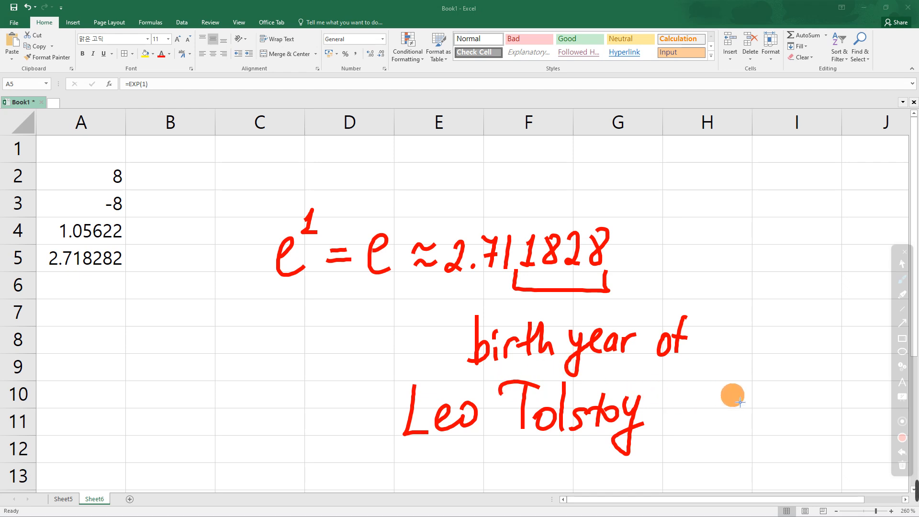
{"action": "left_click", "coordinate": [903, 468]}
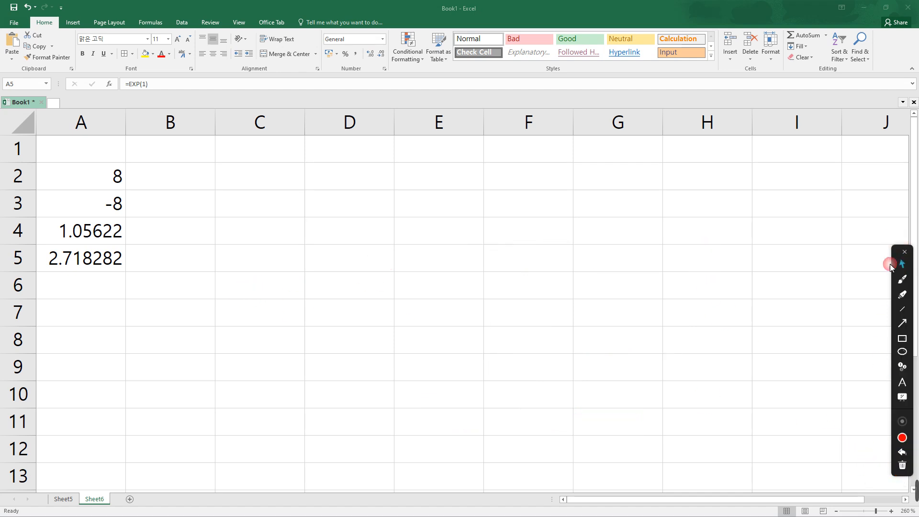
Step: Change the exponent in cell A5 so that the formula reads =EXP(2)
{"action": "left_click", "coordinate": [75, 258]}
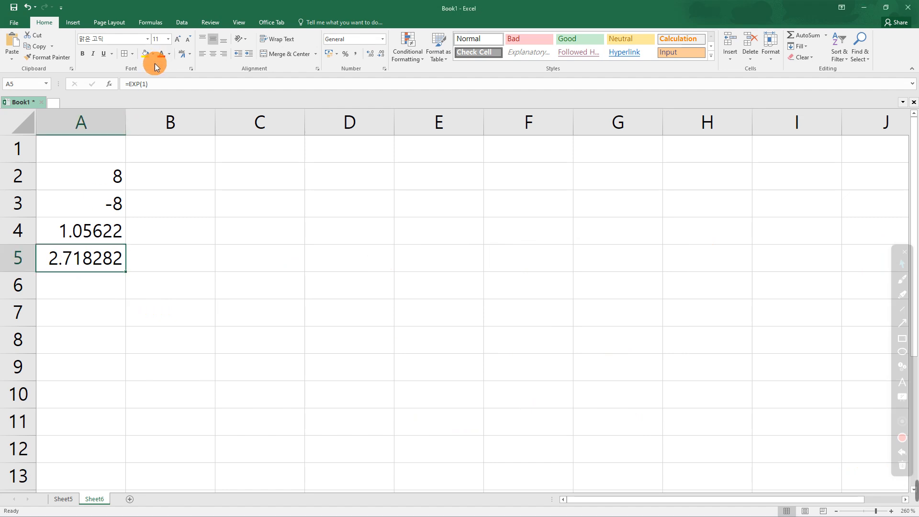
{"action": "left_click", "coordinate": [143, 84]}
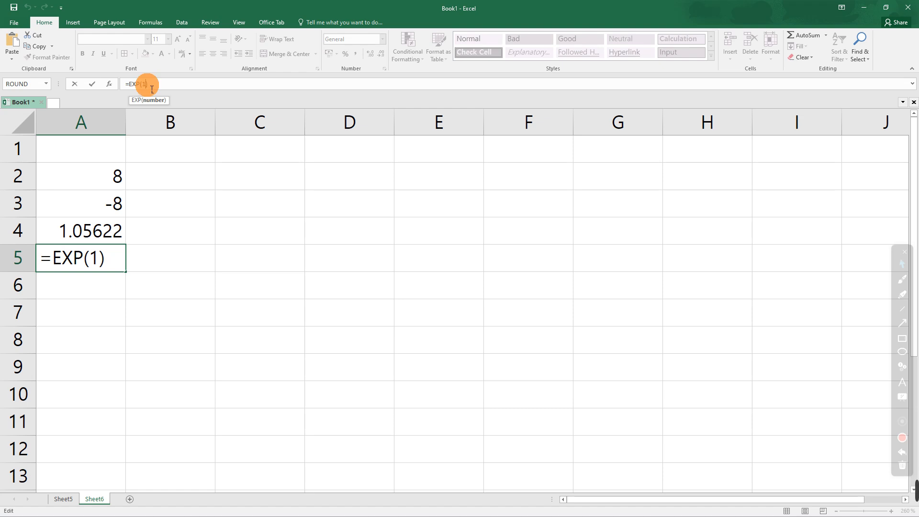
{"action": "key", "text": "Delete"}
{"action": "type", "text": "2"}
{"action": "key", "text": "Return"}
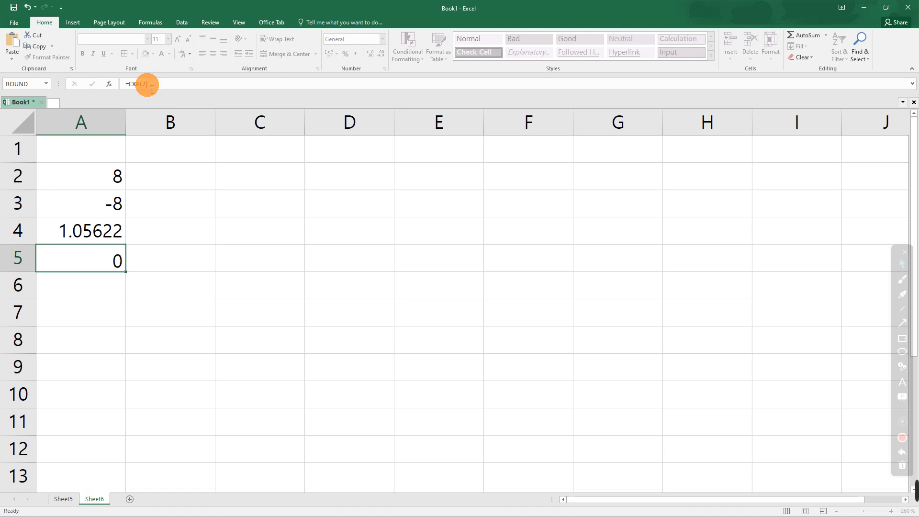
Step: Handwrite e squared with an equals sign, link it to A5's circled result with an arrow, and clear the ink
{"action": "left_click", "coordinate": [908, 277]}
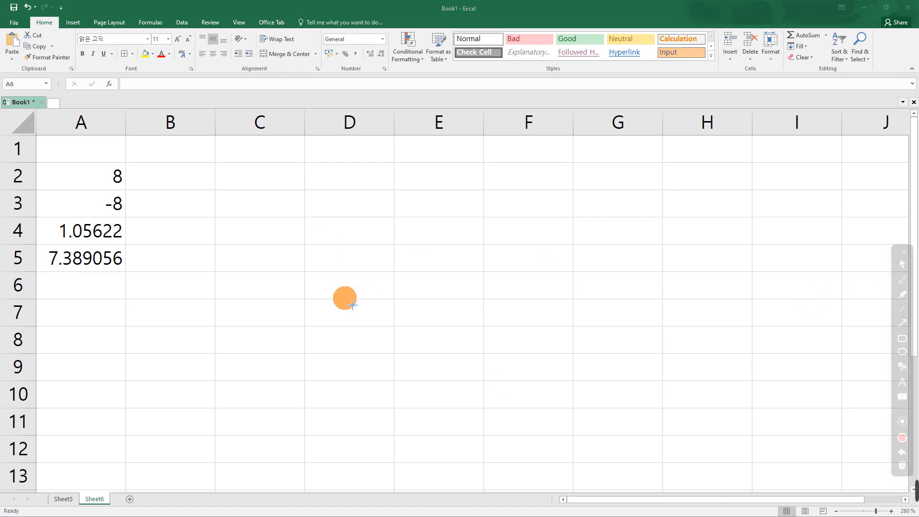
{"action": "left_click_drag", "start_coordinate": [290, 265], "coordinate": [318, 273]}
{"action": "left_click_drag", "start_coordinate": [327, 235], "coordinate": [325, 235]}
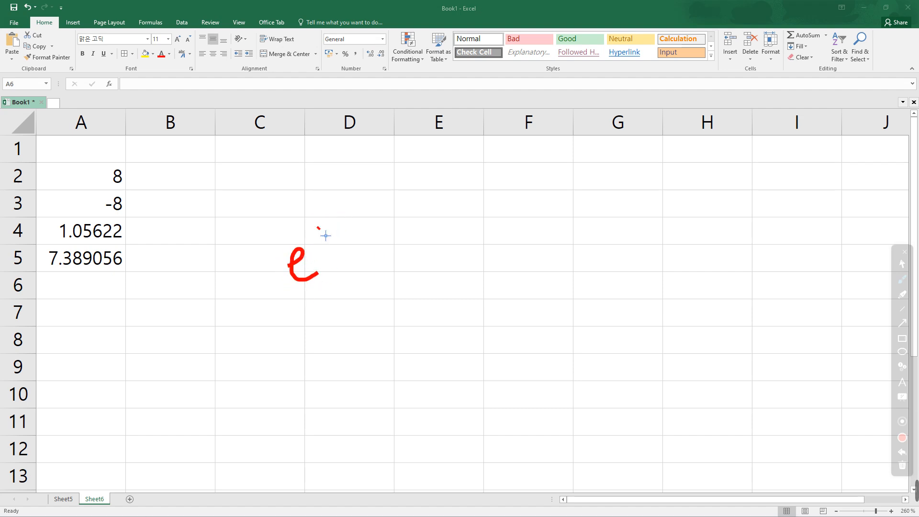
{"action": "left_click", "coordinate": [363, 282]}
{"action": "mouse_move", "coordinate": [45, 255]}
{"action": "left_mouse_down"}
{"action": "mouse_move", "coordinate": [124, 265]}
{"action": "mouse_move", "coordinate": [64, 265]}
{"action": "left_mouse_up"}
{"action": "left_click_drag", "start_coordinate": [141, 252], "coordinate": [382, 260]}
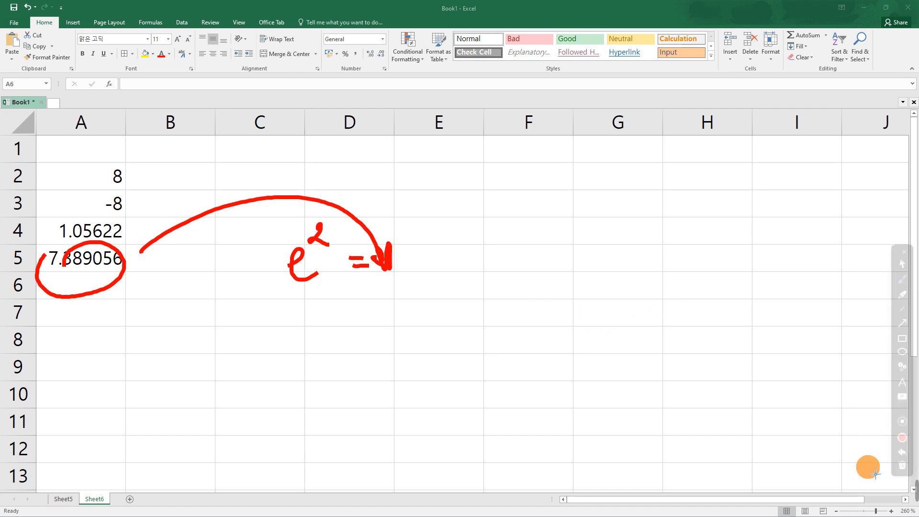
{"action": "left_click", "coordinate": [903, 465]}
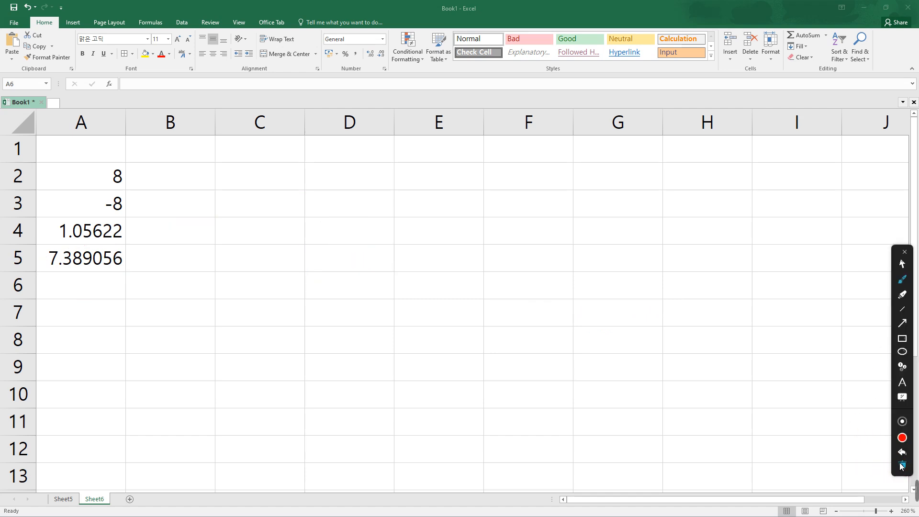
Step: Restore the normal pointer and return to the "Exponential and Logarithmic Functions" slide in the PowerPoint slide show
{"action": "left_click", "coordinate": [900, 262]}
{"action": "left_click", "coordinate": [865, 7]}
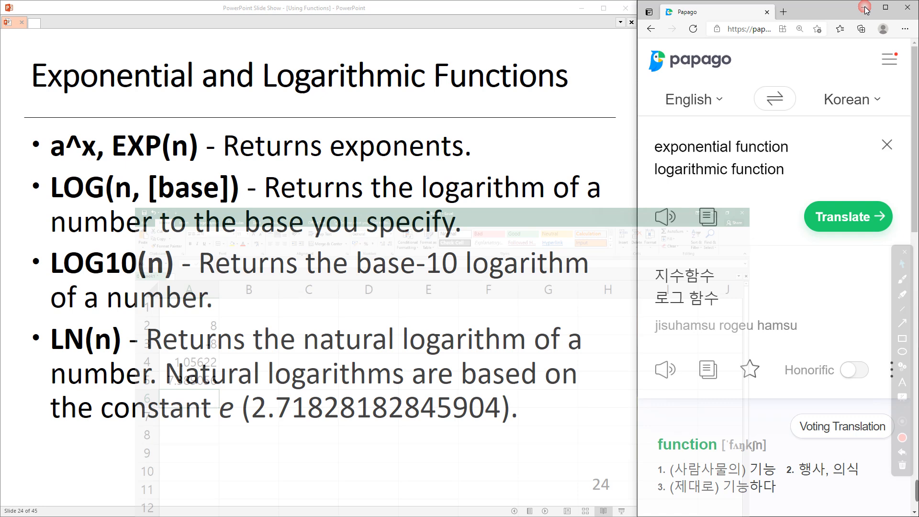
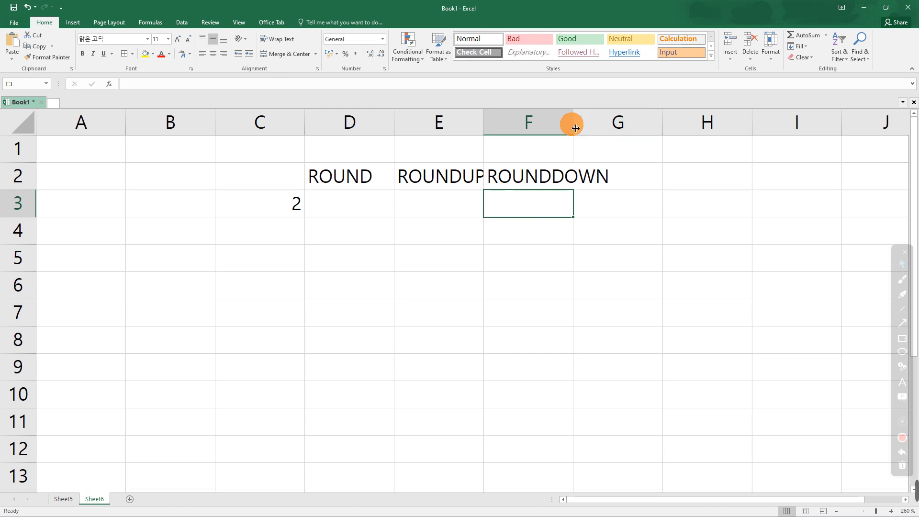
Step: Widen columns F and E so the ROUNDDOWN and ROUNDUP headings in row 2 fit their cells
{"action": "left_click_drag", "start_coordinate": [574, 124], "coordinate": [623, 126]}
{"action": "mouse_move", "coordinate": [490, 127]}
{"action": "left_mouse_down"}
{"action": "mouse_move", "coordinate": [513, 124]}
{"action": "mouse_move", "coordinate": [504, 130]}
{"action": "left_mouse_up"}
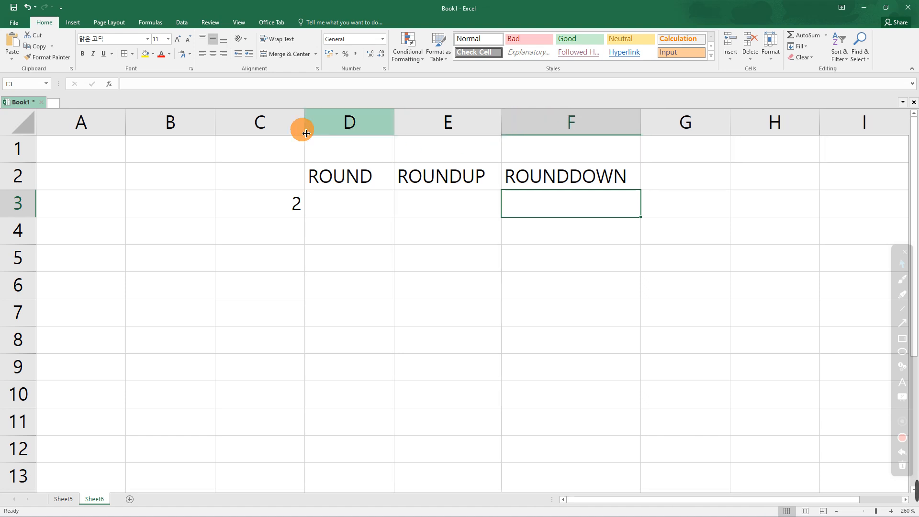
Step: Center the contents of columns C through G horizontally
{"action": "left_click_drag", "start_coordinate": [301, 128], "coordinate": [685, 127]}
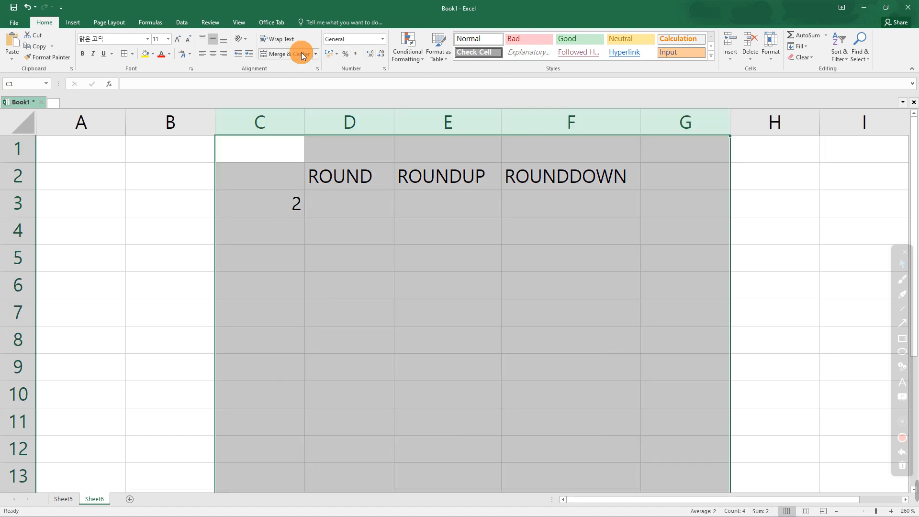
{"action": "left_click", "coordinate": [213, 54]}
{"action": "left_click", "coordinate": [336, 211]}
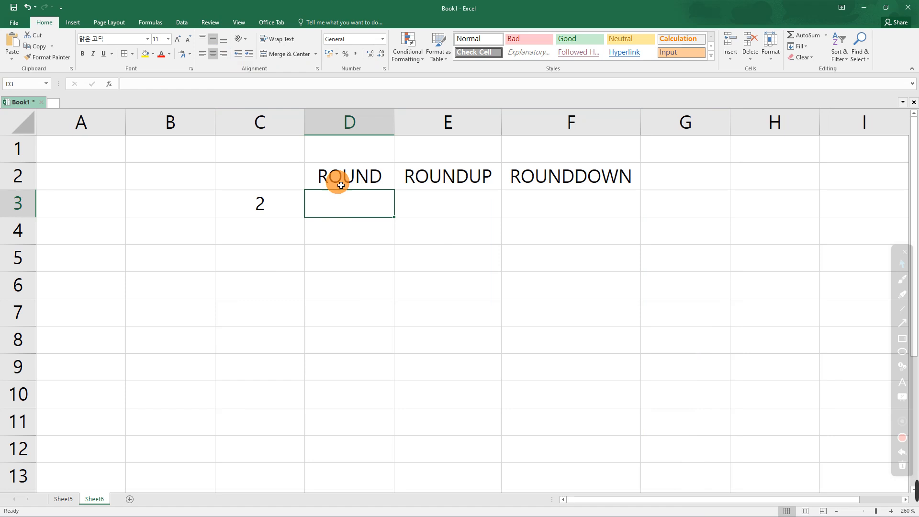
Step: Fill C3:C6 with the sample numbers 1.12, 1.123, 1.25 and 5.548, replacing the LOG formula in C3
{"action": "left_click", "coordinate": [284, 206]}
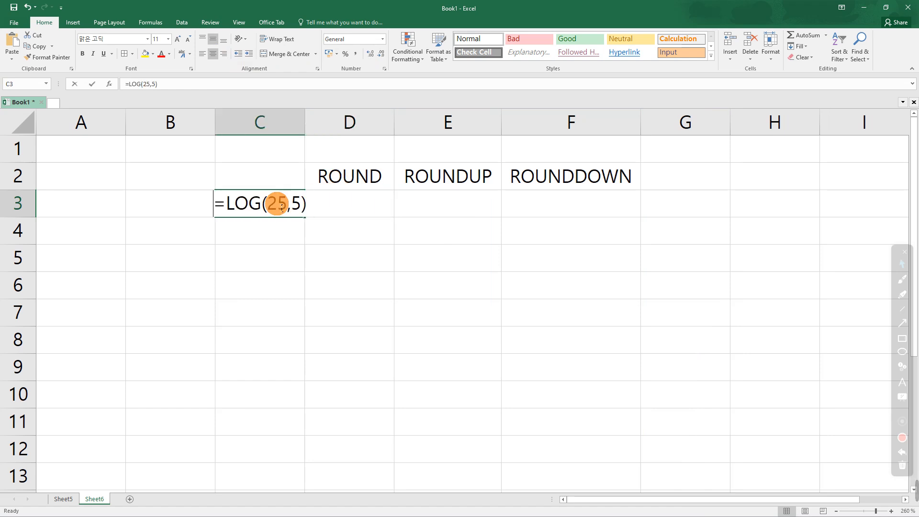
{"action": "type", "text": "1.12"}
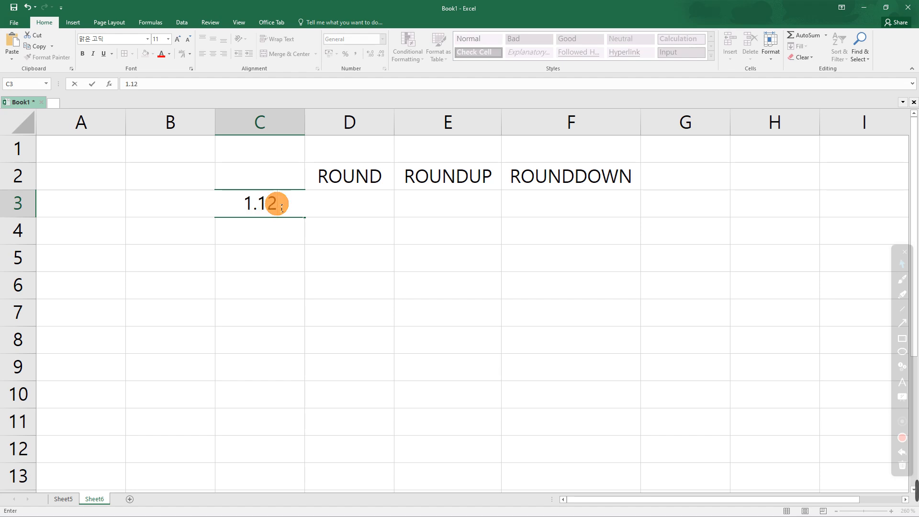
{"action": "key", "text": "Return"}
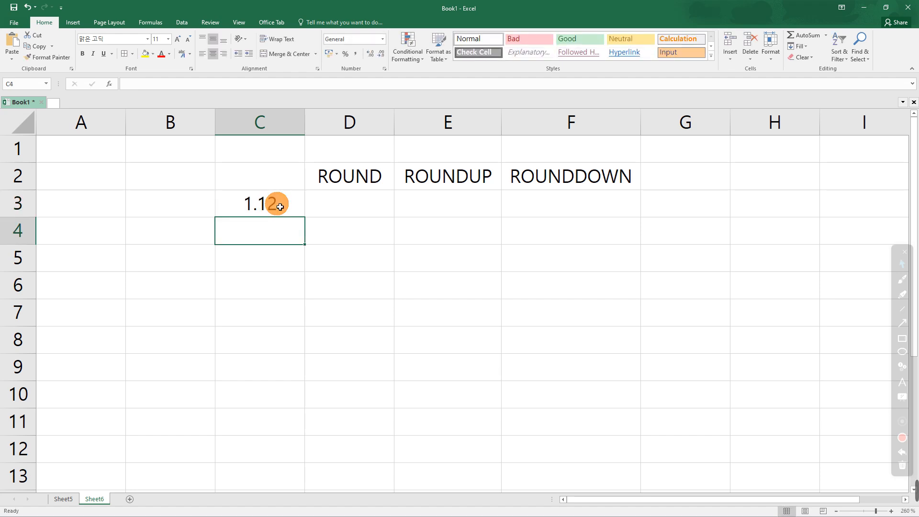
{"action": "type", "text": "1"}
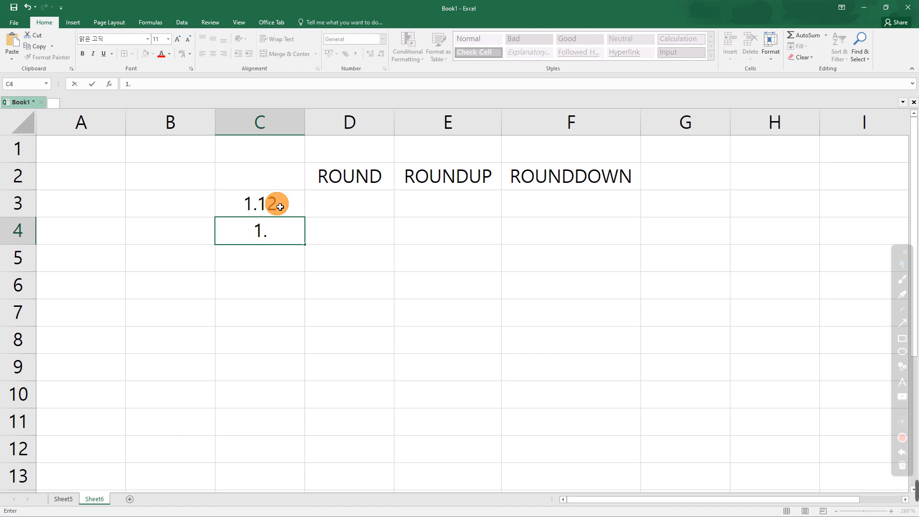
{"action": "type", "text": ".123"}
{"action": "key", "text": "Return"}
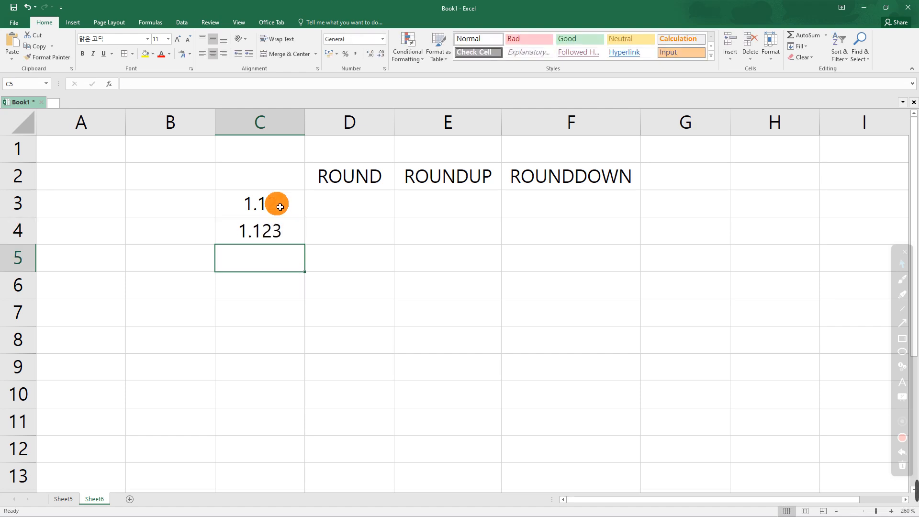
{"action": "type", "text": "1."}
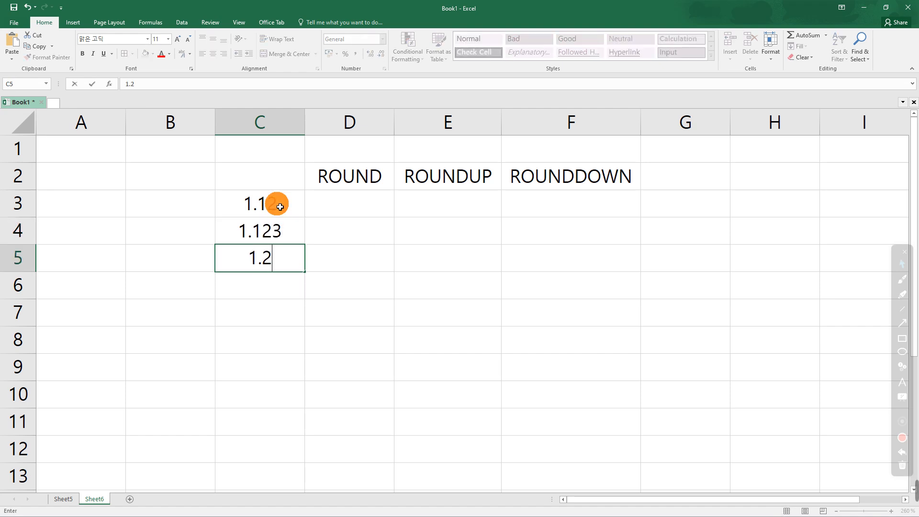
{"action": "type", "text": "25"}
{"action": "key", "text": "Return"}
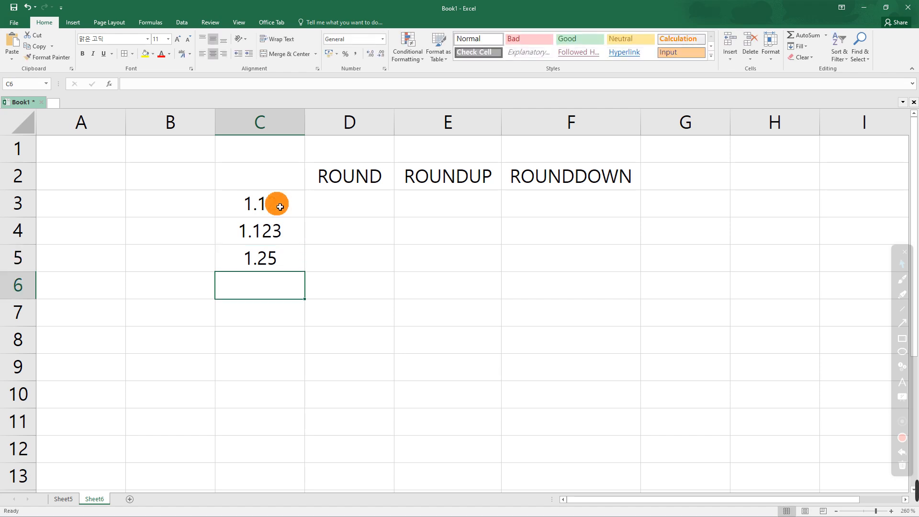
{"action": "type", "text": "5"}
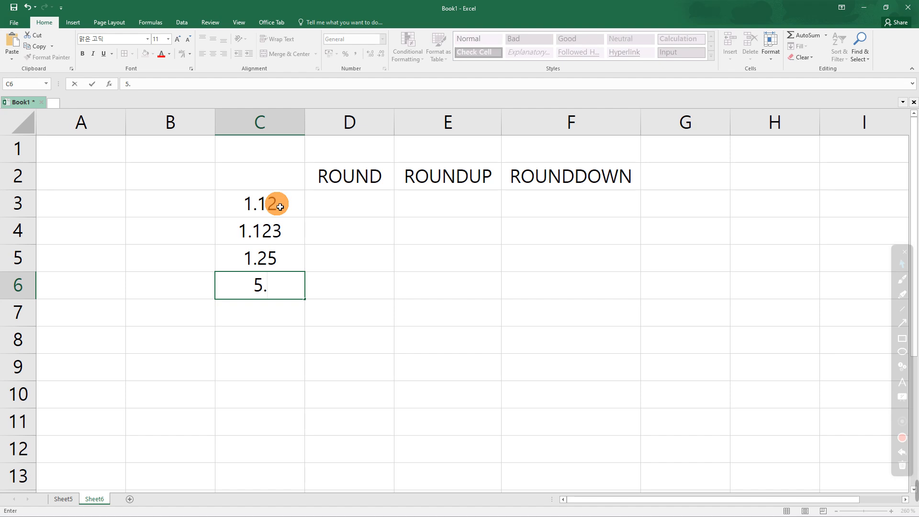
{"action": "type", "text": ".548"}
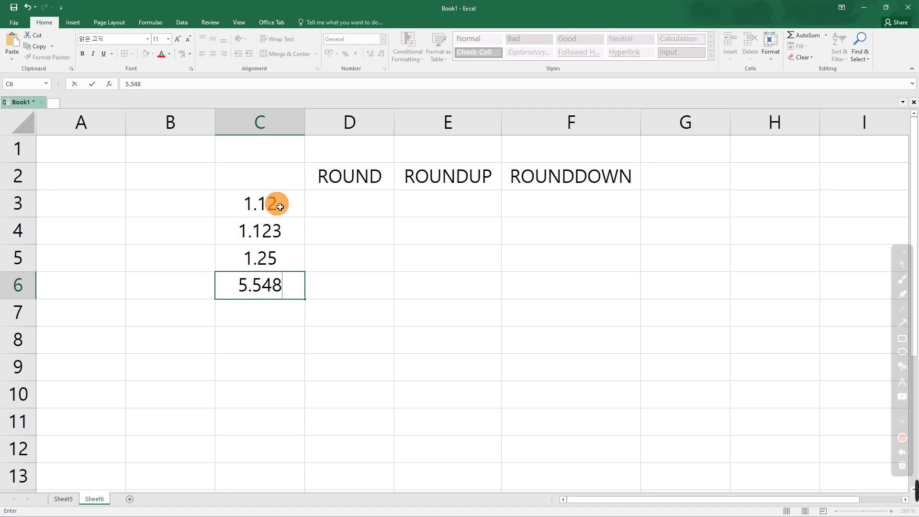
{"action": "key", "text": "Return"}
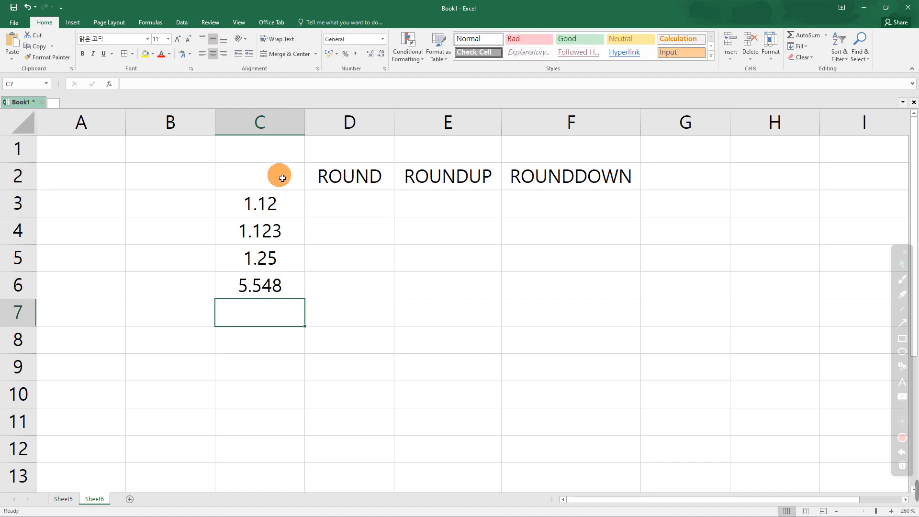
Step: Apply all borders to the table range C2:F6
{"action": "left_click_drag", "start_coordinate": [281, 174], "coordinate": [633, 296]}
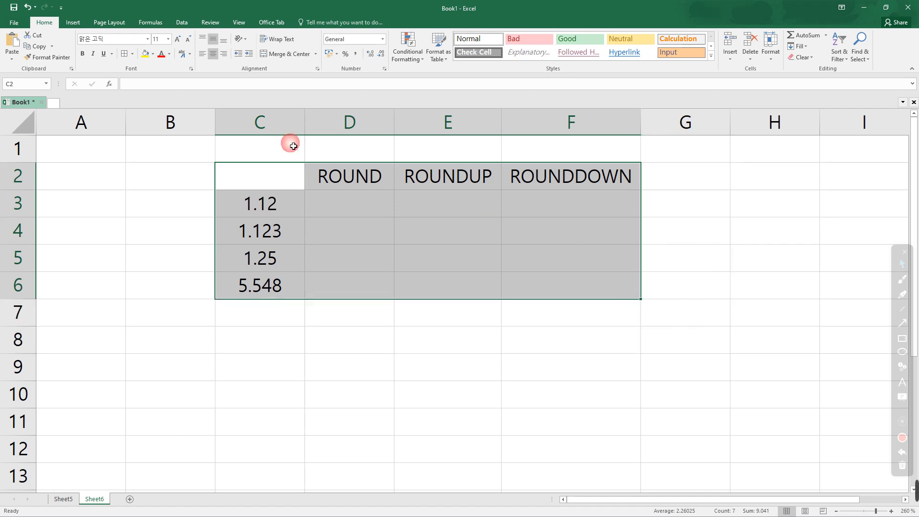
{"action": "left_click", "coordinate": [132, 53]}
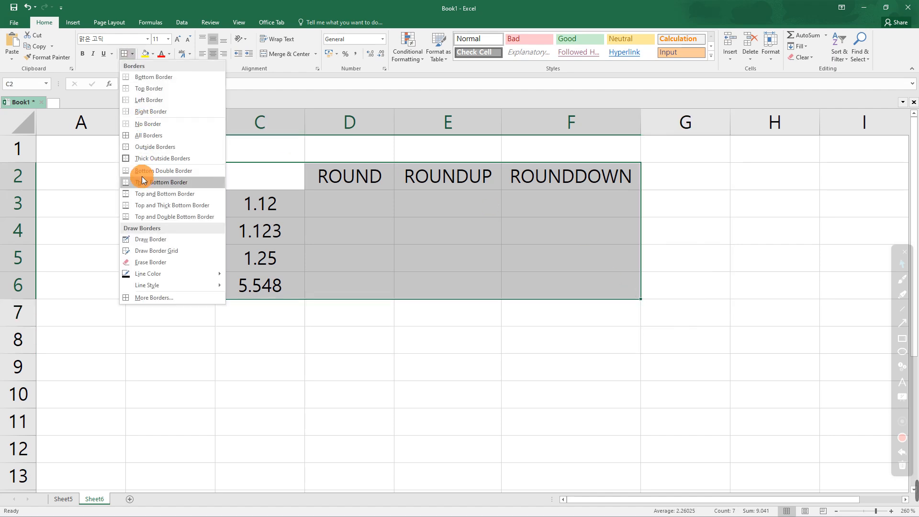
{"action": "left_click", "coordinate": [140, 136]}
{"action": "left_click", "coordinate": [451, 259]}
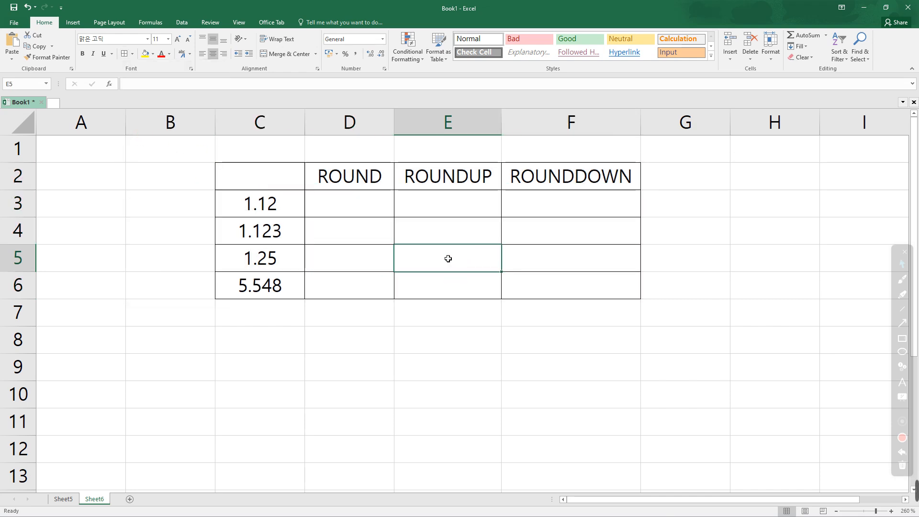
Step: Enter =ROUND(C3,1) in D3, under the ROUND heading
{"action": "left_click", "coordinate": [359, 206]}
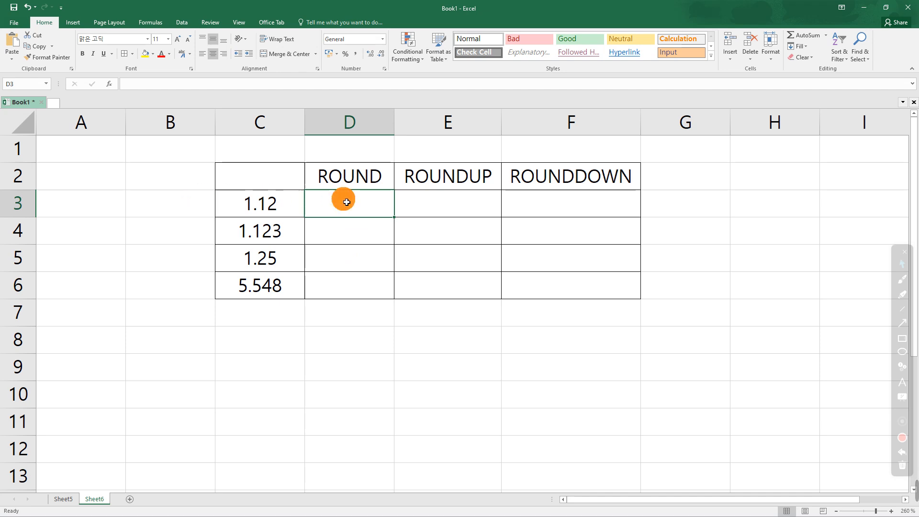
{"action": "type", "text": "="}
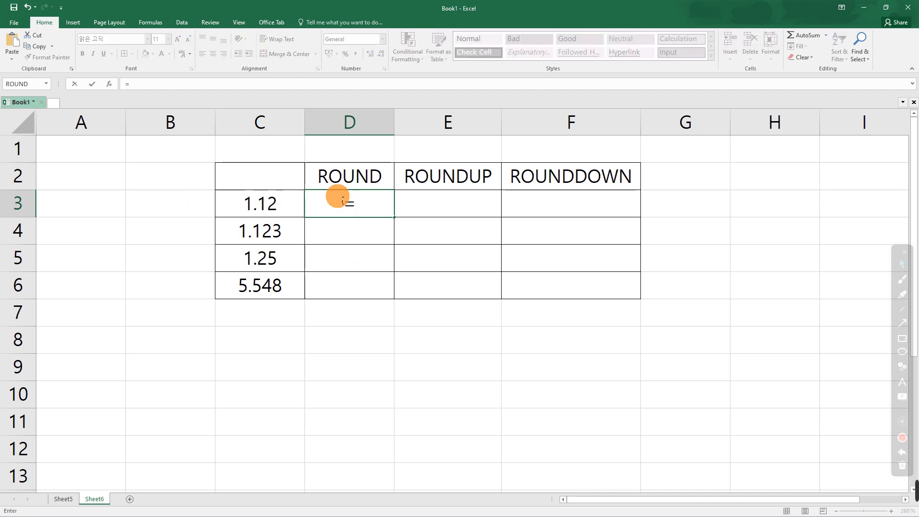
{"action": "type", "text": "ROUND"}
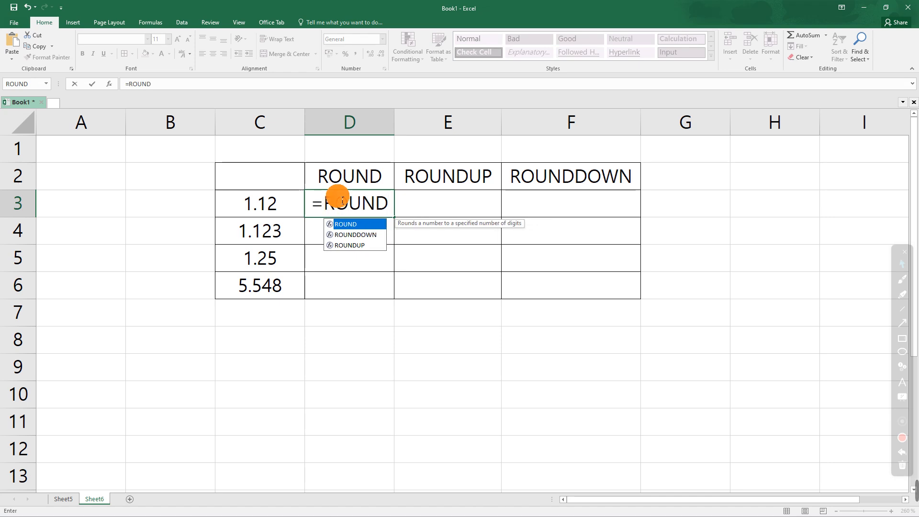
{"action": "type", "text": "("}
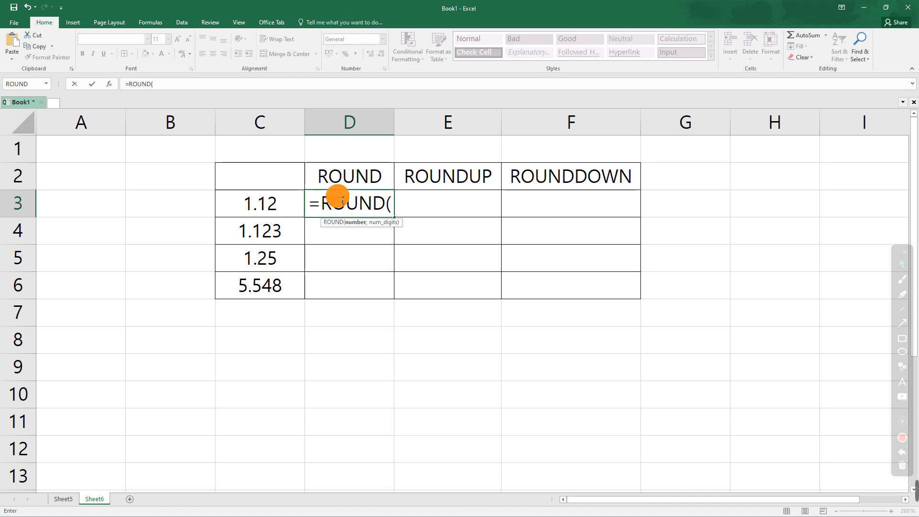
{"action": "left_click", "coordinate": [261, 198]}
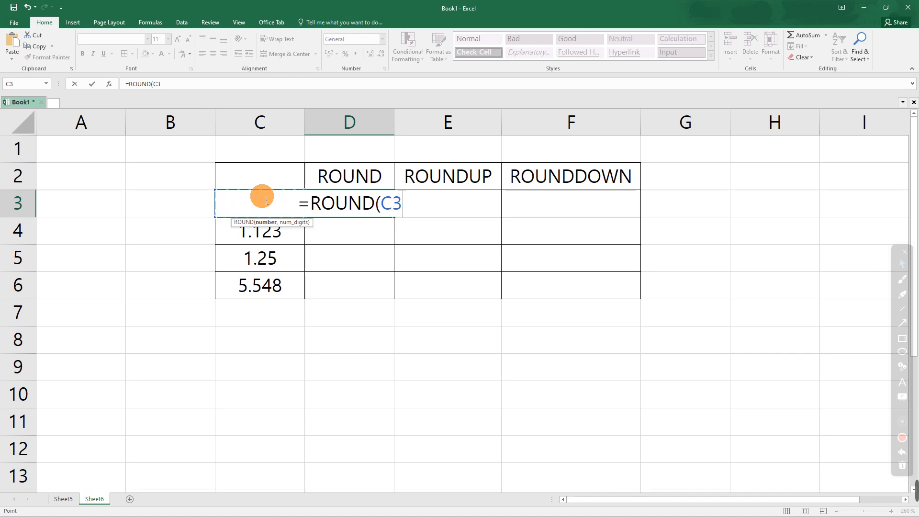
{"action": "type", "text": ",1)"}
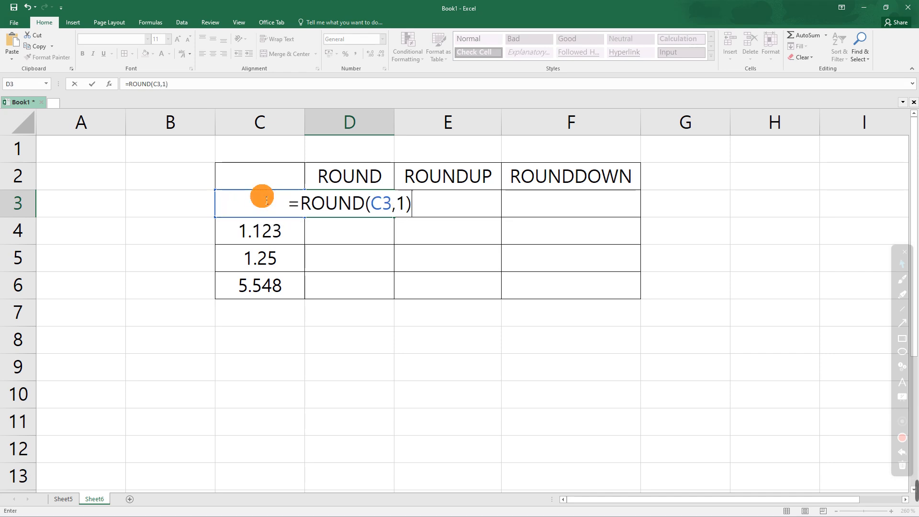
{"action": "key", "text": "Return"}
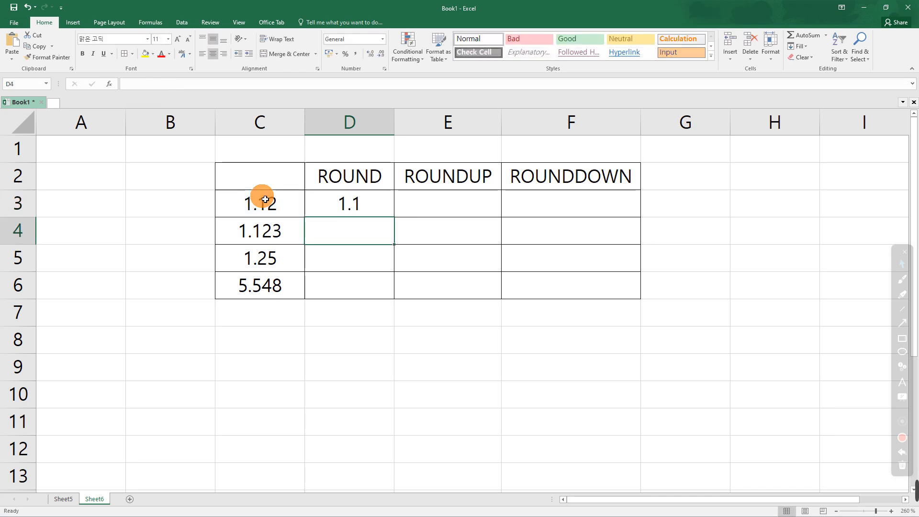
Step: Copy D3's formula across to E3 and F3, and change the function in E3 to ROUNDUP
{"action": "left_click", "coordinate": [363, 211]}
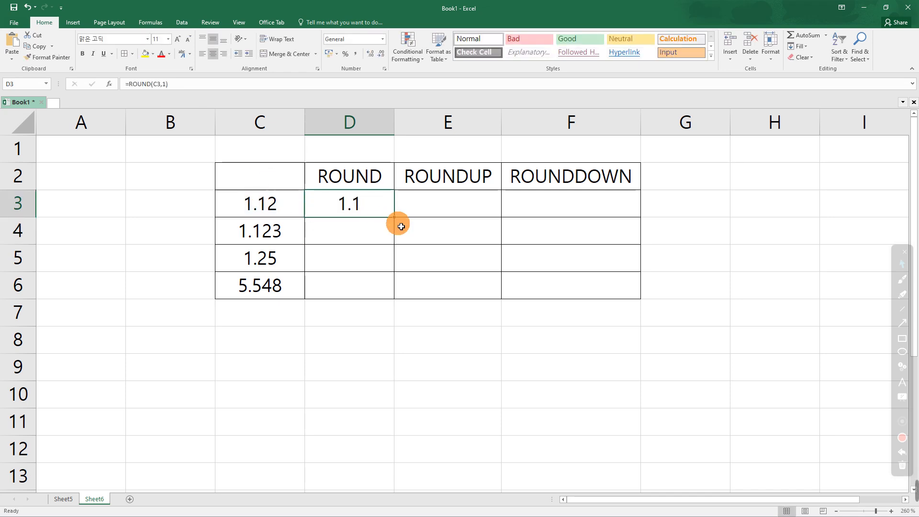
{"action": "left_click_drag", "start_coordinate": [393, 218], "coordinate": [655, 220]}
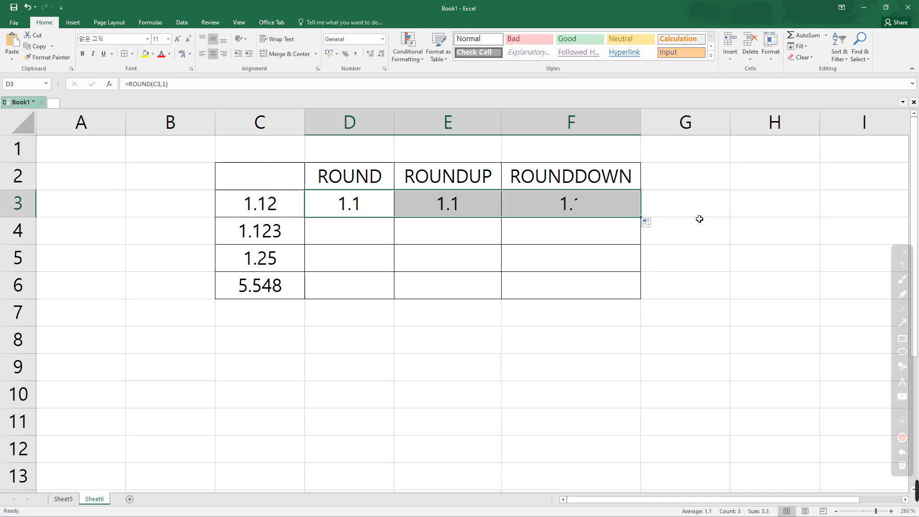
{"action": "left_click", "coordinate": [450, 201]}
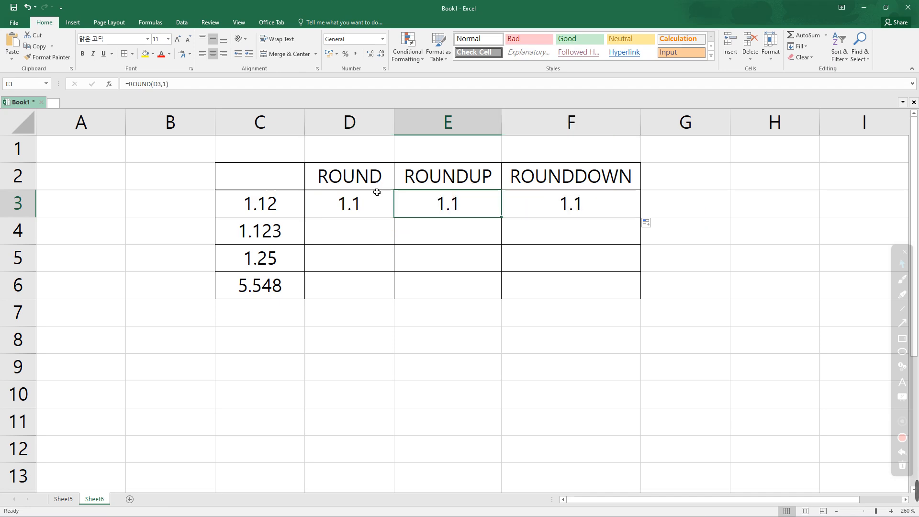
{"action": "left_click", "coordinate": [153, 86]}
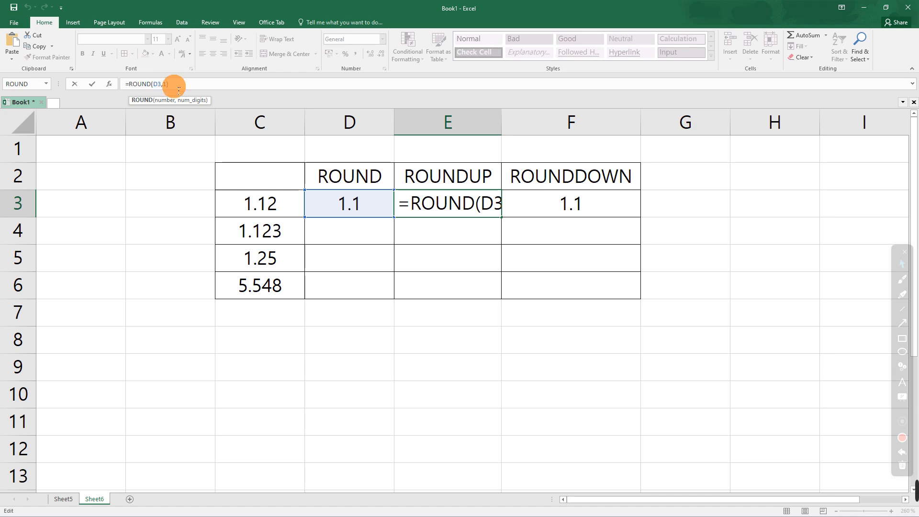
{"action": "type", "text": "UP"}
{"action": "key", "text": "Return"}
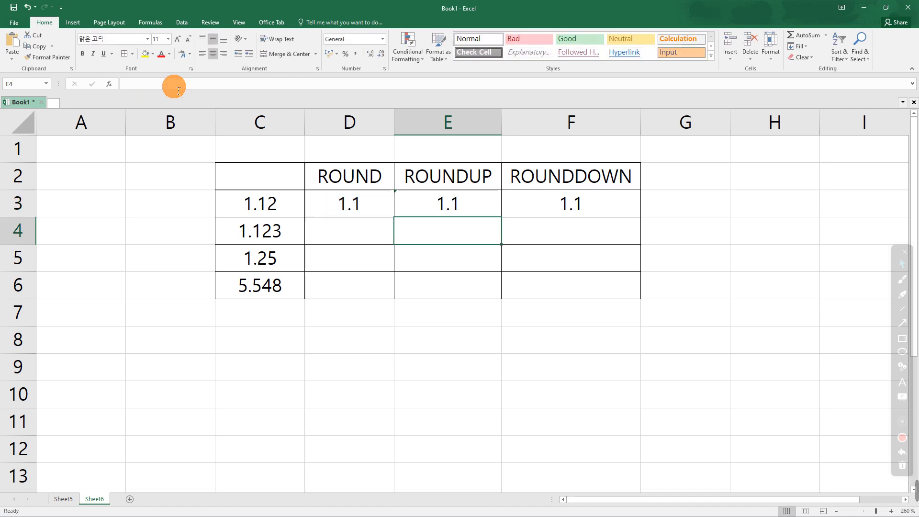
{"action": "left_click", "coordinate": [577, 204]}
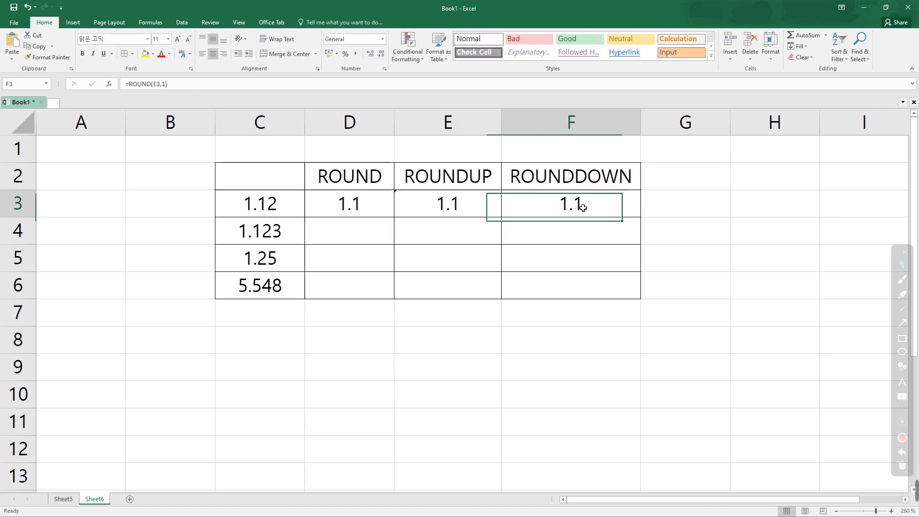
{"action": "left_click", "coordinate": [156, 86]}
{"action": "left_click", "coordinate": [152, 86]}
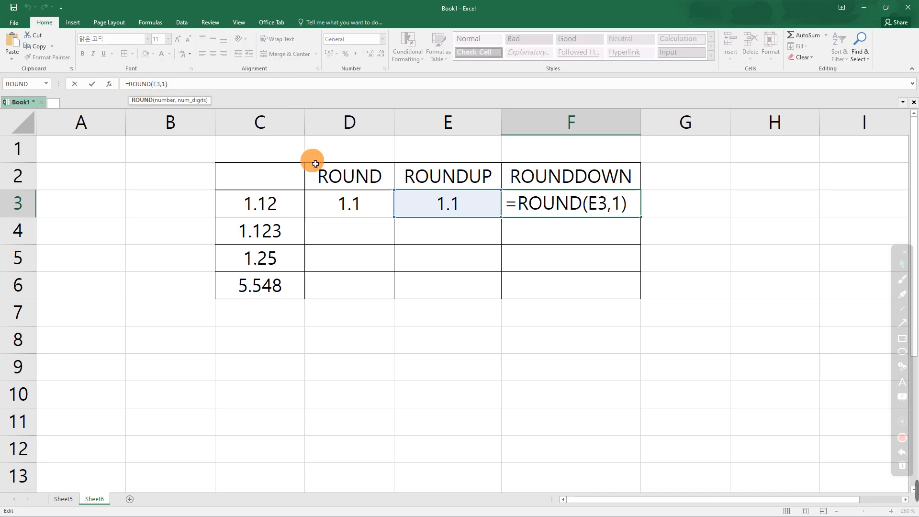
{"action": "key", "text": "Escape"}
Step: Correct the cell reference in E3 so that its formula reads =ROUNDUP(C3,1)
{"action": "left_click", "coordinate": [429, 204]}
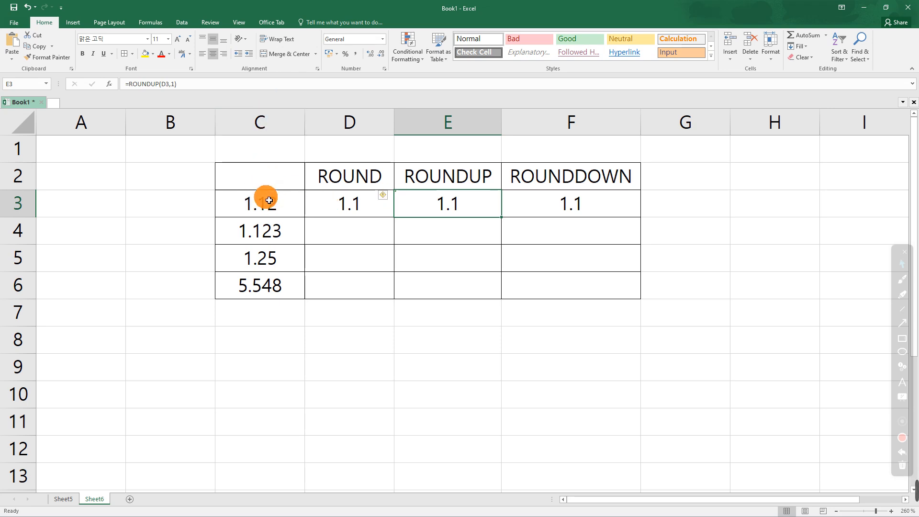
{"action": "left_click", "coordinate": [166, 84]}
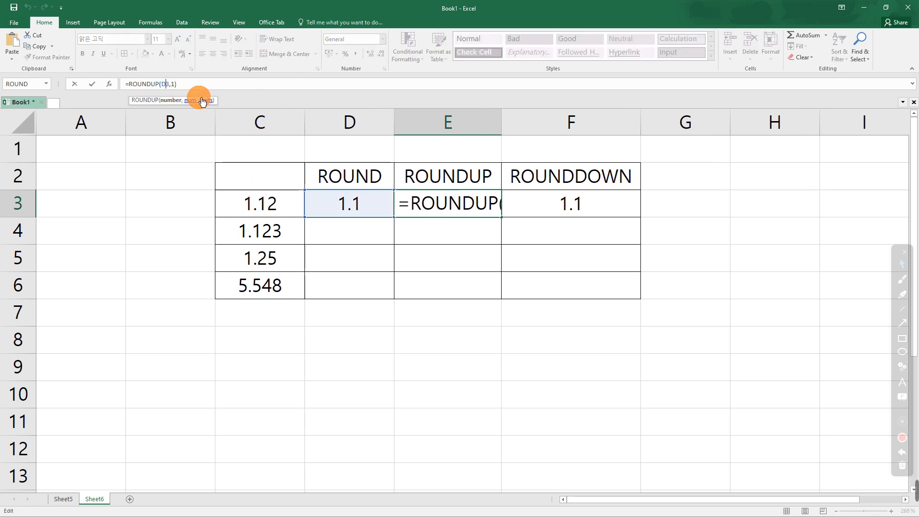
{"action": "key", "text": "BackSpace"}
{"action": "type", "text": "C"}
{"action": "key", "text": "Return"}
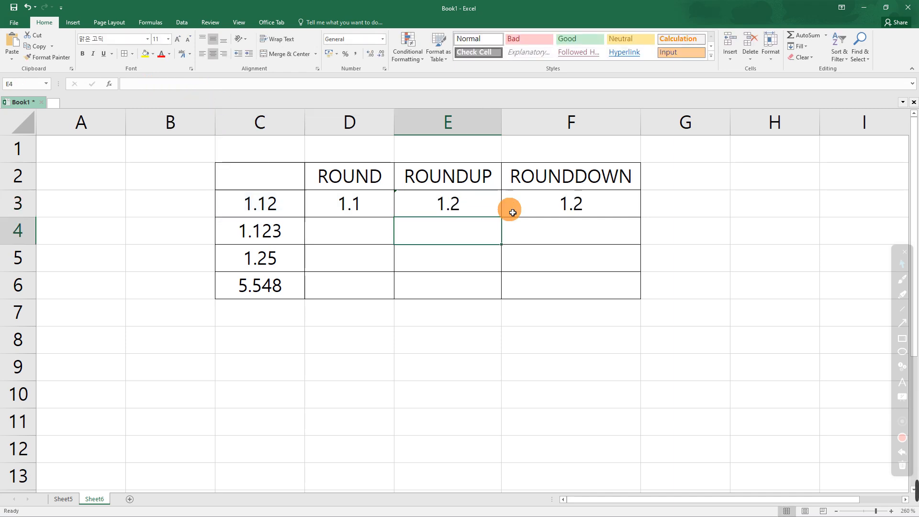
Step: Change the formula in F3 to =ROUNDDOWN(C3,1)
{"action": "left_click", "coordinate": [593, 209]}
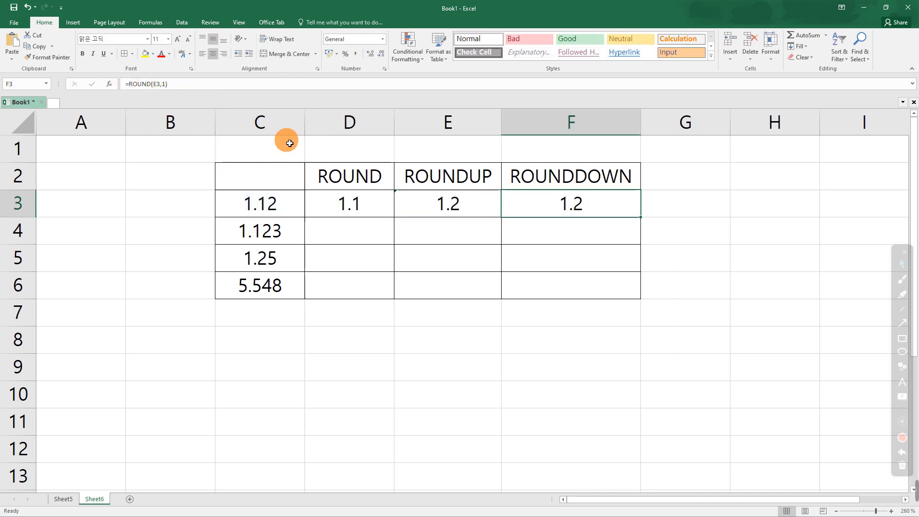
{"action": "left_click", "coordinate": [153, 84]}
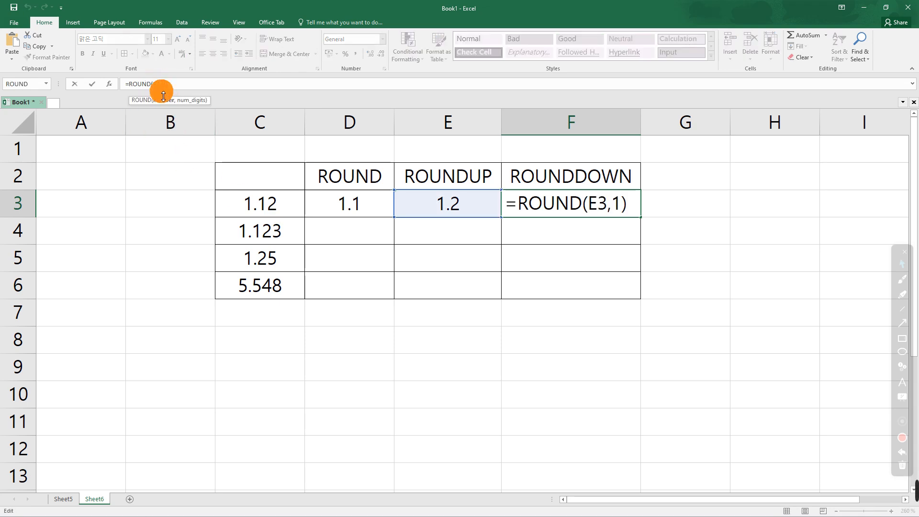
{"action": "key", "text": "Delete"}
{"action": "type", "text": "C"}
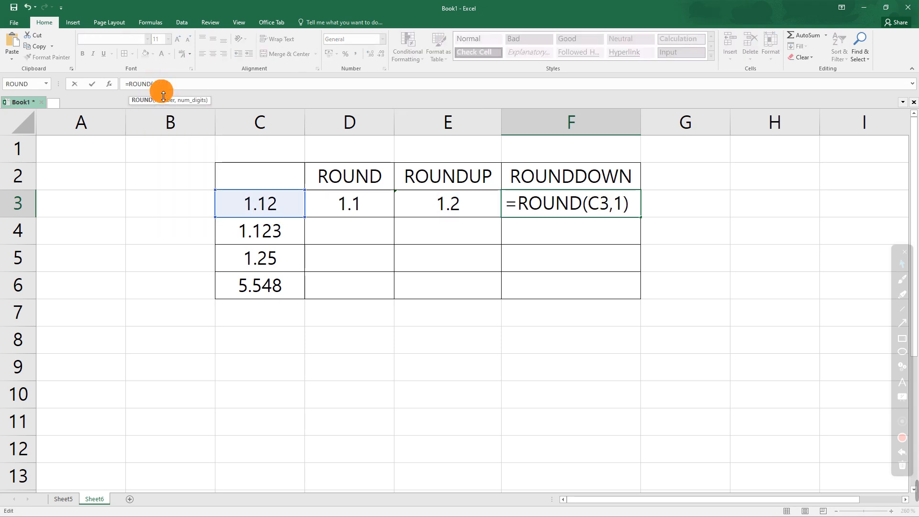
{"action": "type", "text": "DOWN"}
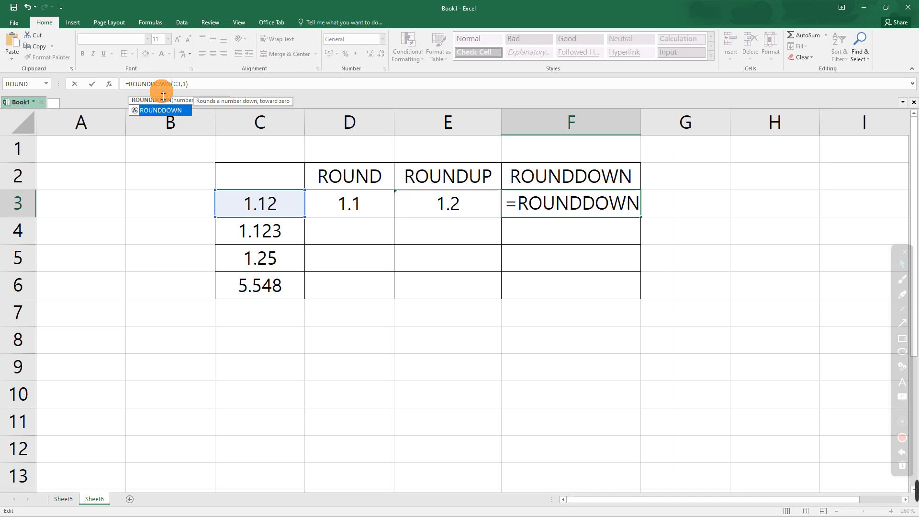
{"action": "key", "text": "Return"}
{"action": "left_click", "coordinate": [349, 202]}
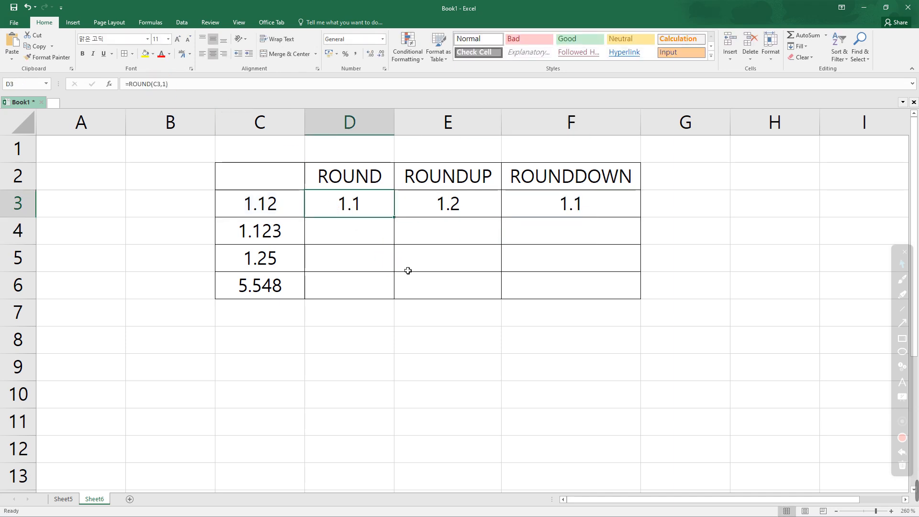
{"action": "left_click", "coordinate": [163, 85]}
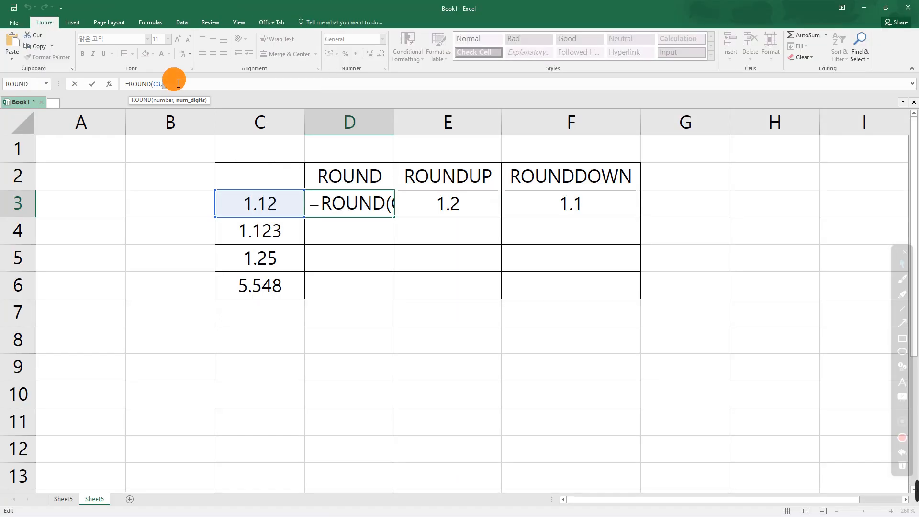
{"action": "key", "text": "ctrl+Return"}
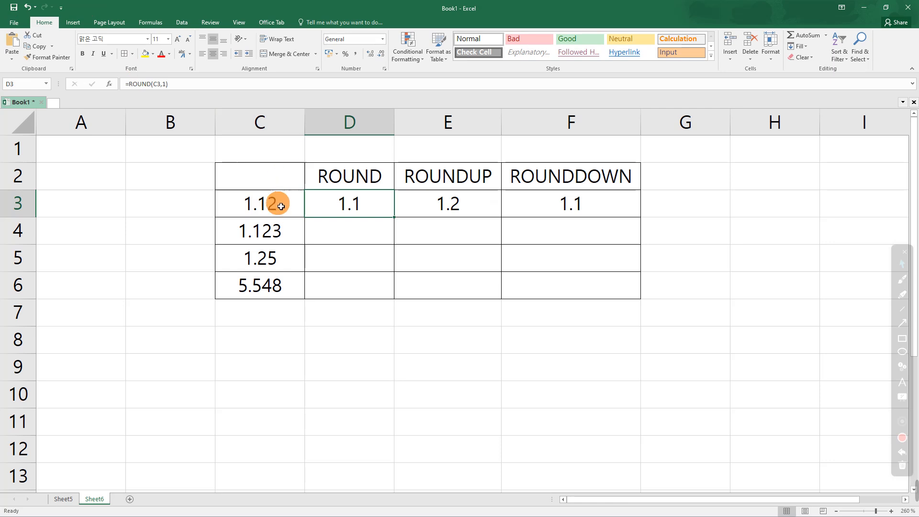
{"action": "left_click", "coordinate": [278, 200]}
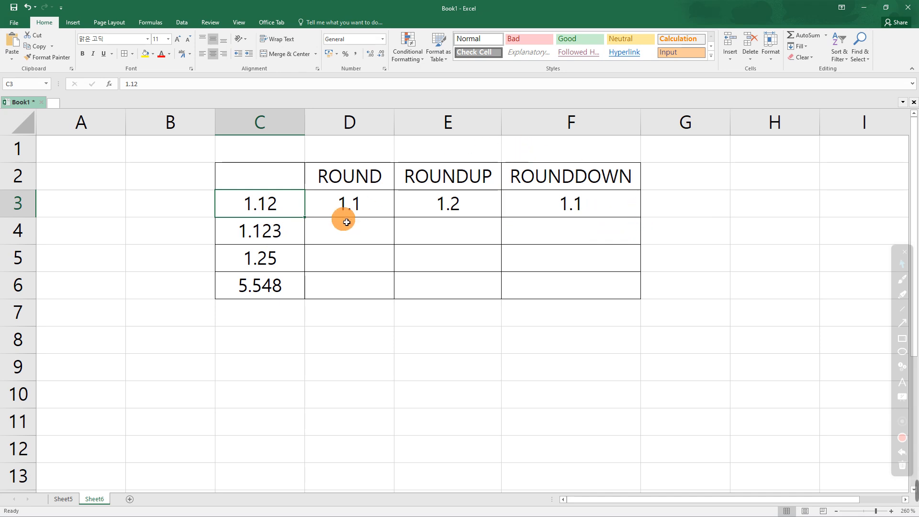
Step: Fill the ROUND, ROUNDUP and ROUNDDOWN formulas in D3, E3 and F3 down through row 6
{"action": "left_click", "coordinate": [353, 206]}
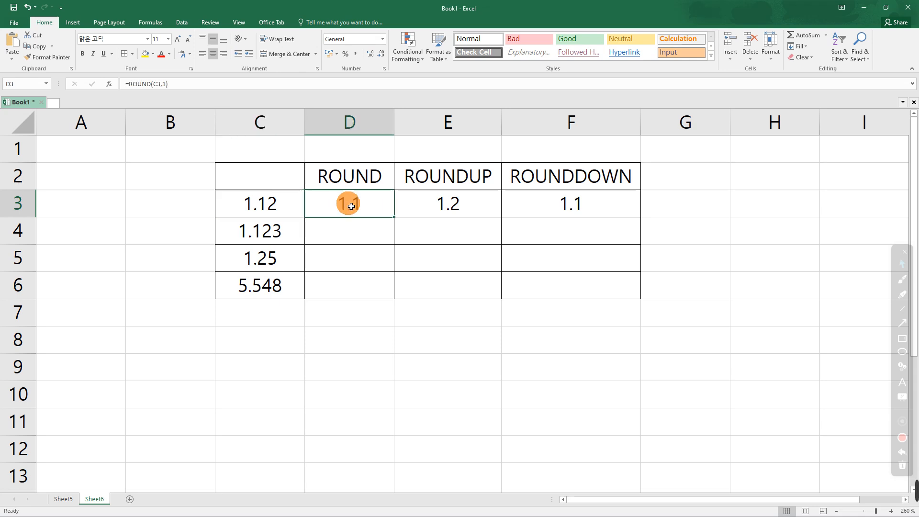
{"action": "left_click_drag", "start_coordinate": [398, 221], "coordinate": [394, 300]}
{"action": "left_click", "coordinate": [481, 205]}
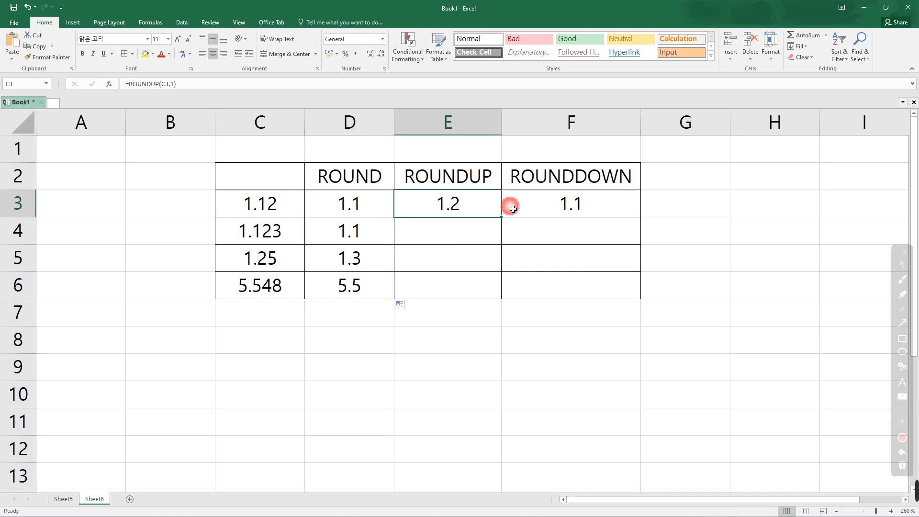
{"action": "left_click_drag", "start_coordinate": [501, 217], "coordinate": [498, 299]}
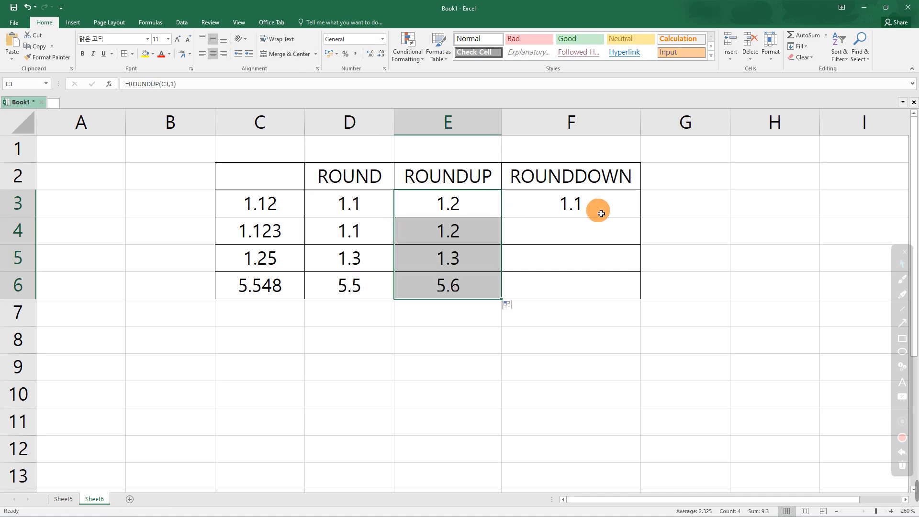
{"action": "left_click", "coordinate": [620, 210]}
{"action": "left_click_drag", "start_coordinate": [641, 218], "coordinate": [637, 298]}
{"action": "left_click", "coordinate": [407, 250]}
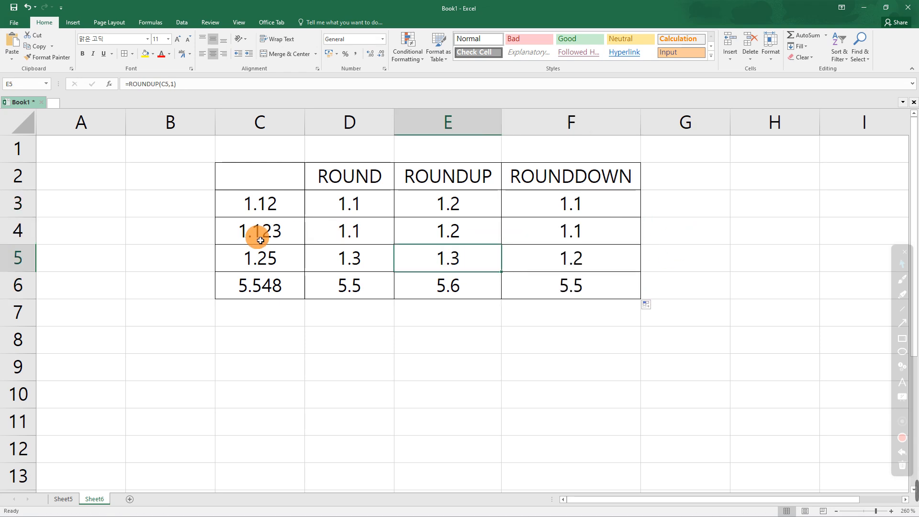
Step: Change the number of decimals in D4 so that its formula reads =ROUND(C4,2)
{"action": "left_click", "coordinate": [18, 230]}
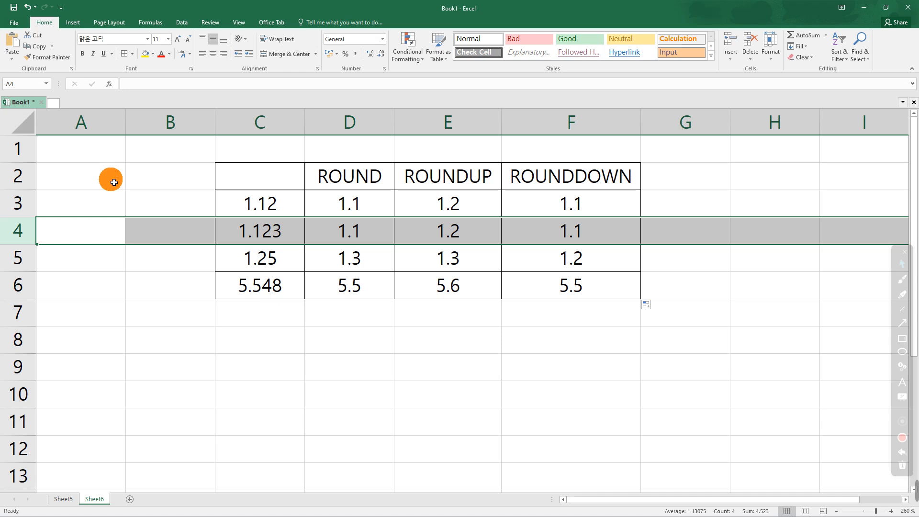
{"action": "left_click", "coordinate": [335, 235]}
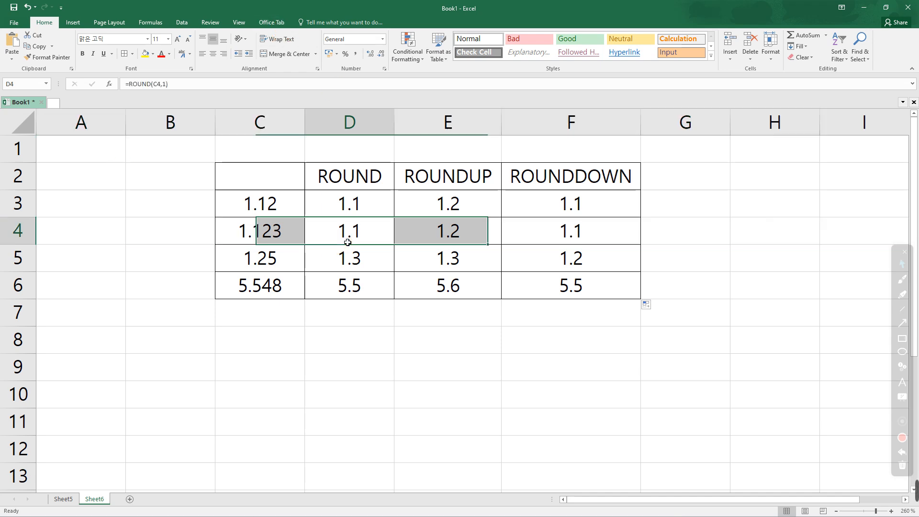
{"action": "left_click", "coordinate": [170, 86]}
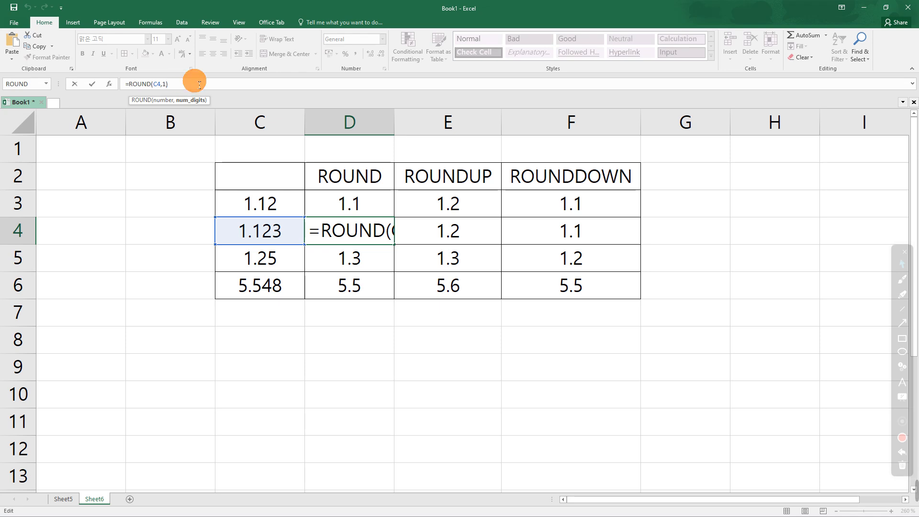
{"action": "key", "text": "BackSpace"}
{"action": "type", "text": "2"}
{"action": "key", "text": "Return"}
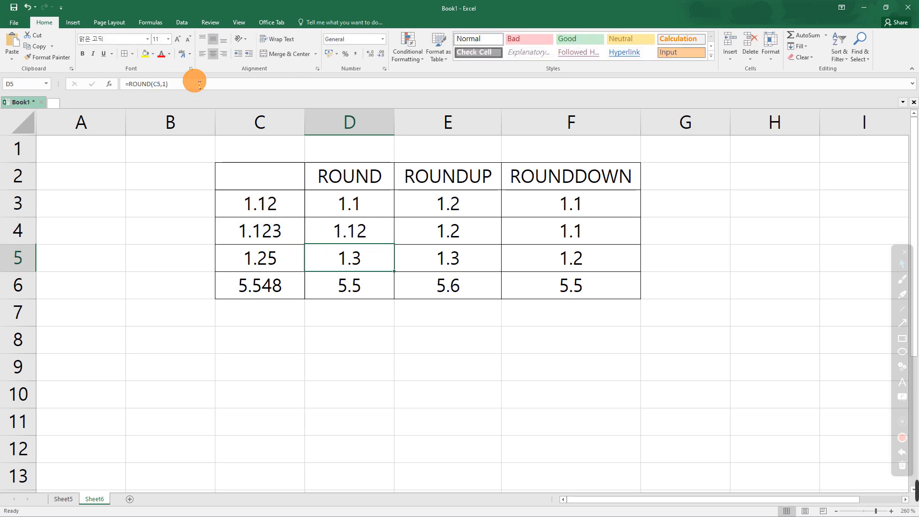
{"action": "left_click", "coordinate": [378, 230]}
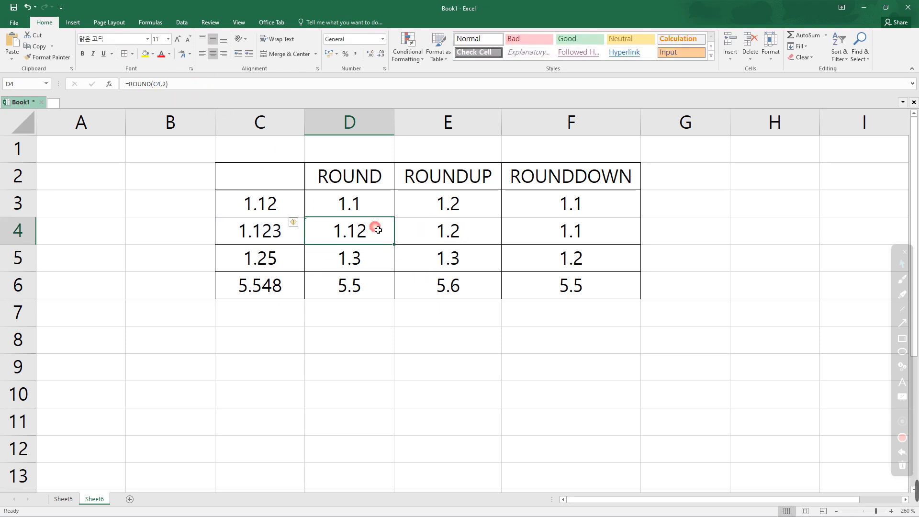
Step: Change the number of decimals in E4 so that its formula reads =ROUNDUP(C4,2)
{"action": "left_click", "coordinate": [440, 242]}
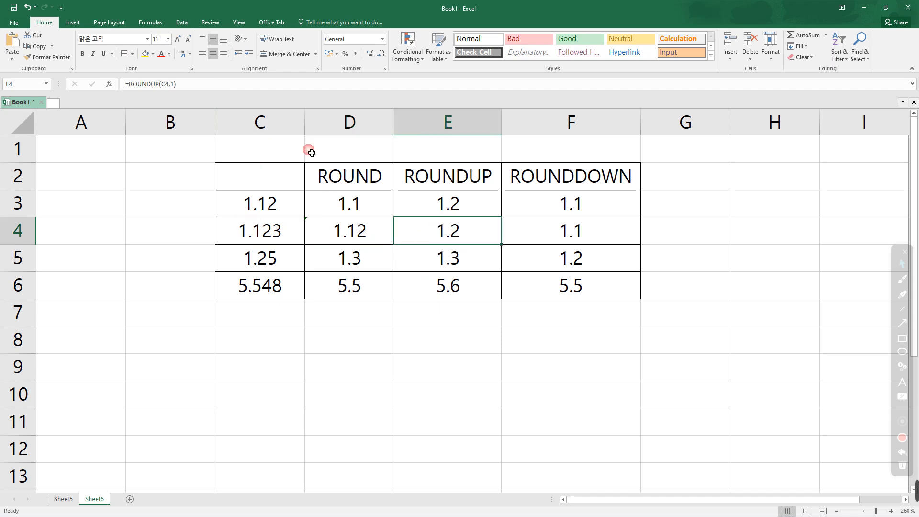
{"action": "left_click", "coordinate": [175, 84]}
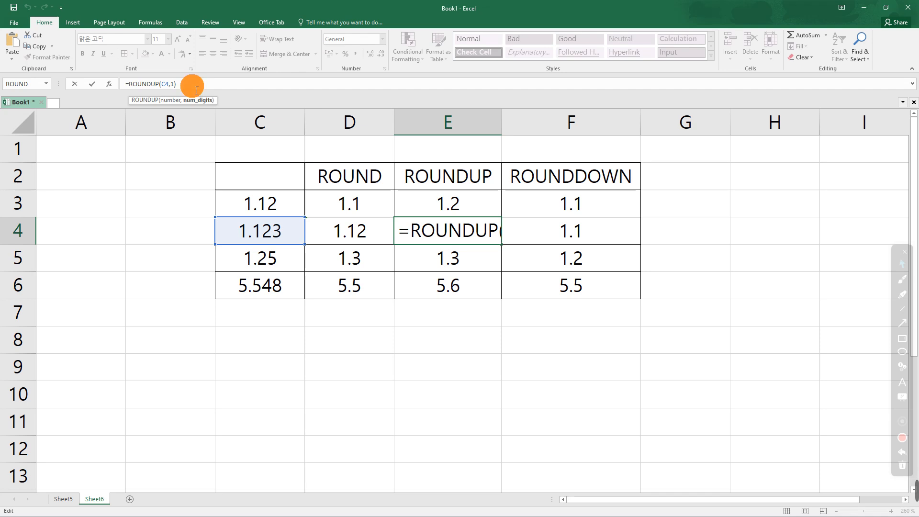
{"action": "key", "text": "BackSpace"}
{"action": "type", "text": "2"}
{"action": "key", "text": "Return"}
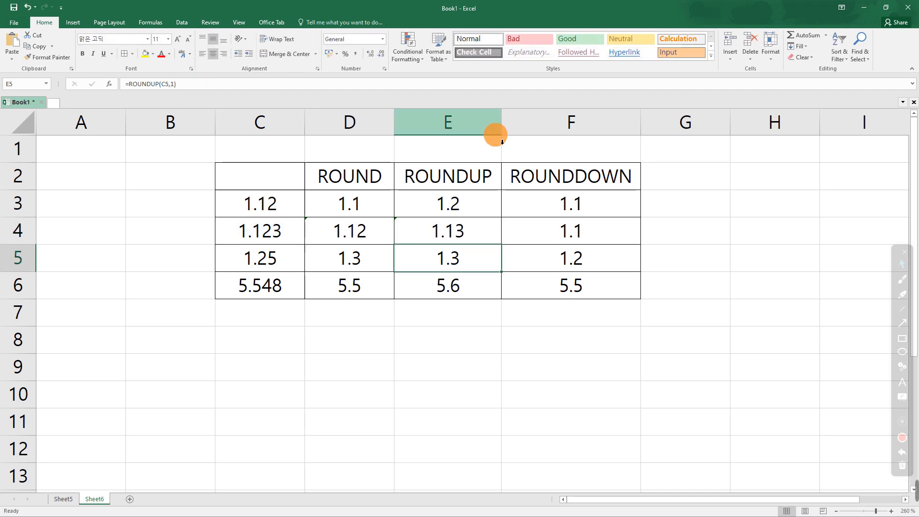
Step: Change the number of decimals in F4 so that its formula reads =ROUNDDOWN(C4,2)
{"action": "left_click", "coordinate": [577, 231]}
{"action": "left_click", "coordinate": [190, 89]}
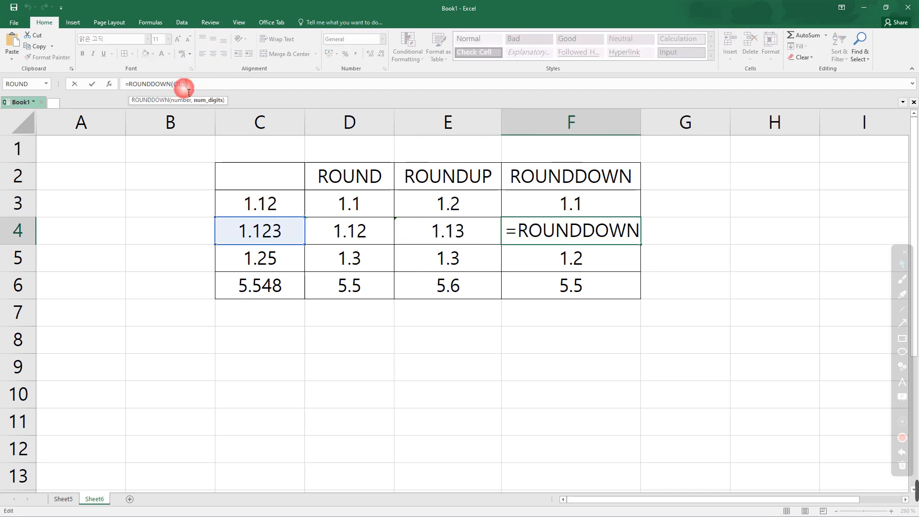
{"action": "key", "text": "BackSpace"}
{"action": "type", "text": "2"}
{"action": "key", "text": "Return"}
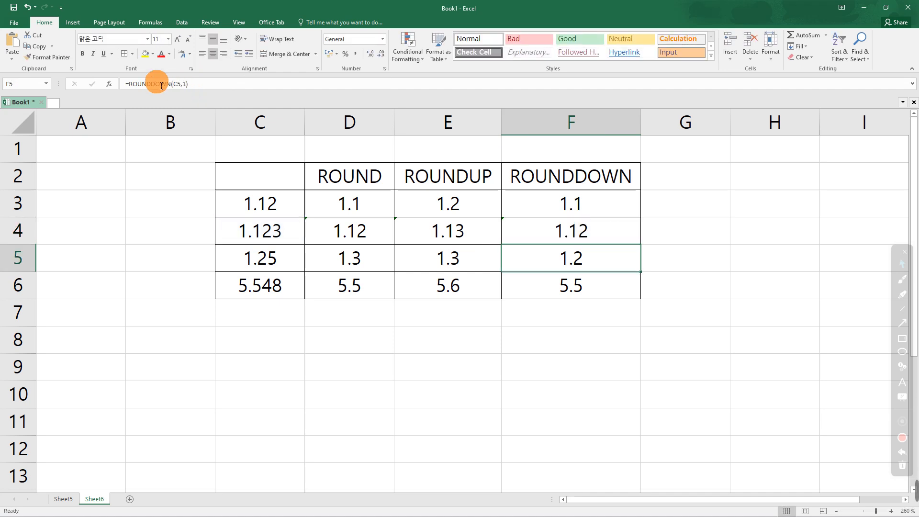
Step: Annotate the ROUNDUP column with an up arrow and "away from 0", and the ROUNDDOWN column with a down arrow and "toward zero" in red freehand
{"action": "left_click", "coordinate": [758, 261]}
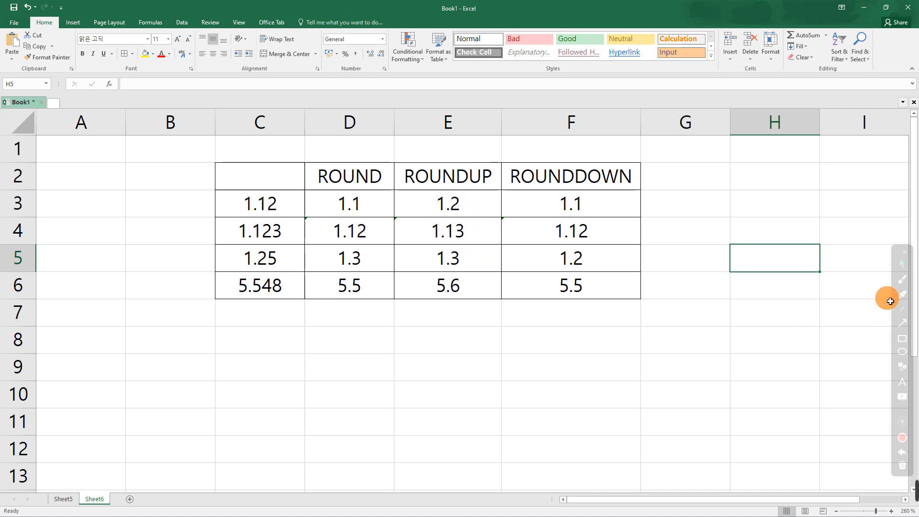
{"action": "left_click", "coordinate": [902, 283]}
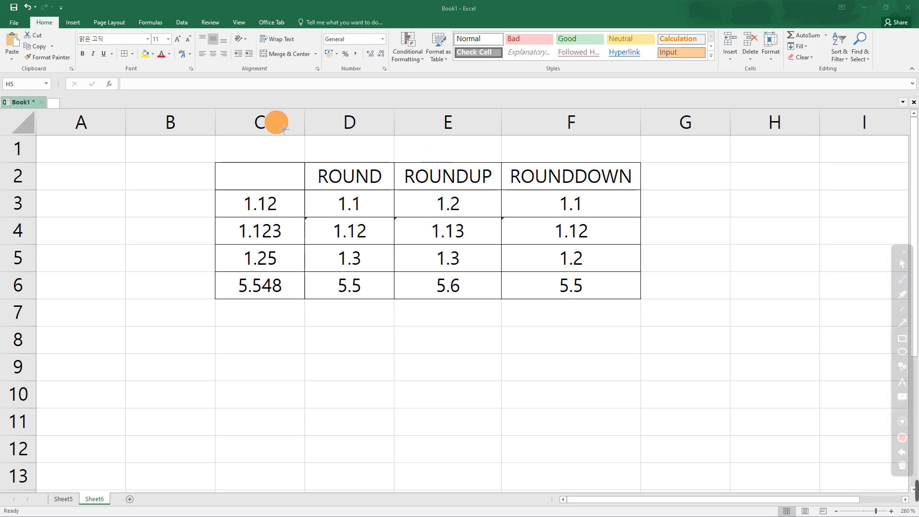
{"action": "mouse_move", "coordinate": [420, 125]}
{"action": "left_mouse_down"}
{"action": "mouse_move", "coordinate": [447, 117]}
{"action": "mouse_move", "coordinate": [464, 127]}
{"action": "mouse_move", "coordinate": [538, 95]}
{"action": "mouse_move", "coordinate": [548, 71]}
{"action": "mouse_move", "coordinate": [603, 68]}
{"action": "left_mouse_up"}
{"action": "mouse_move", "coordinate": [541, 102]}
{"action": "left_mouse_down"}
{"action": "mouse_move", "coordinate": [550, 133]}
{"action": "mouse_move", "coordinate": [548, 126]}
{"action": "left_mouse_up"}
{"action": "mouse_move", "coordinate": [556, 309]}
{"action": "left_mouse_down"}
{"action": "mouse_move", "coordinate": [548, 349]}
{"action": "mouse_move", "coordinate": [575, 329]}
{"action": "left_mouse_up"}
{"action": "mouse_move", "coordinate": [535, 383]}
{"action": "left_mouse_down"}
{"action": "mouse_move", "coordinate": [550, 427]}
{"action": "mouse_move", "coordinate": [566, 415]}
{"action": "left_mouse_up"}
{"action": "mouse_move", "coordinate": [577, 378]}
{"action": "left_mouse_down"}
{"action": "mouse_move", "coordinate": [598, 423]}
{"action": "mouse_move", "coordinate": [608, 396]}
{"action": "mouse_move", "coordinate": [675, 365]}
{"action": "mouse_move", "coordinate": [673, 392]}
{"action": "left_mouse_up"}
{"action": "mouse_move", "coordinate": [705, 343]}
{"action": "left_mouse_down"}
{"action": "mouse_move", "coordinate": [728, 378]}
{"action": "mouse_move", "coordinate": [749, 345]}
{"action": "mouse_move", "coordinate": [762, 372]}
{"action": "mouse_move", "coordinate": [776, 364]}
{"action": "left_mouse_up"}
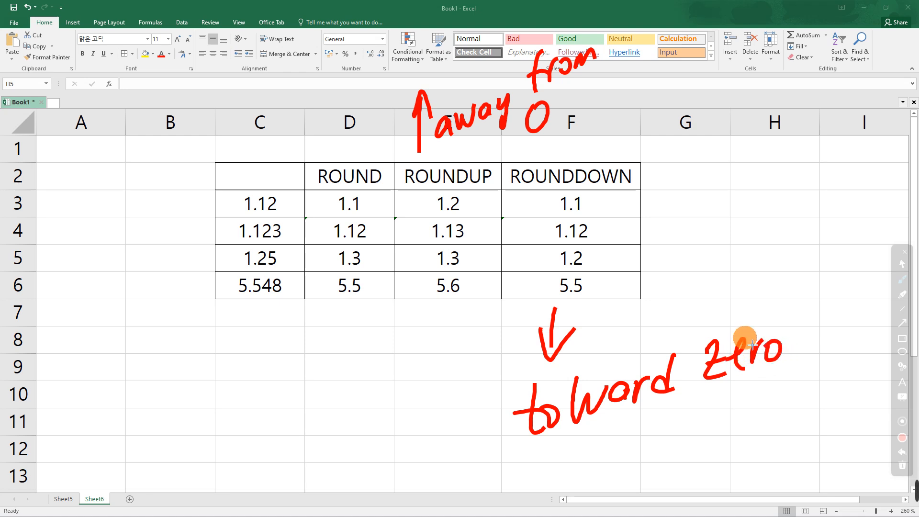
Step: Replace the handwritten word "zero" with "0", and clear all annotations from the screen
{"action": "left_click", "coordinate": [903, 455]}
{"action": "left_click", "coordinate": [903, 455]}
{"action": "left_click", "coordinate": [903, 455]}
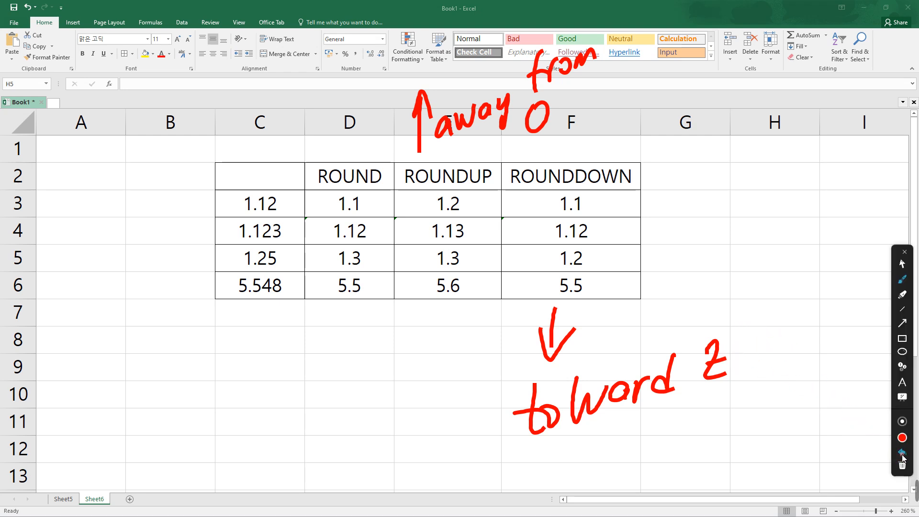
{"action": "left_click", "coordinate": [903, 455]}
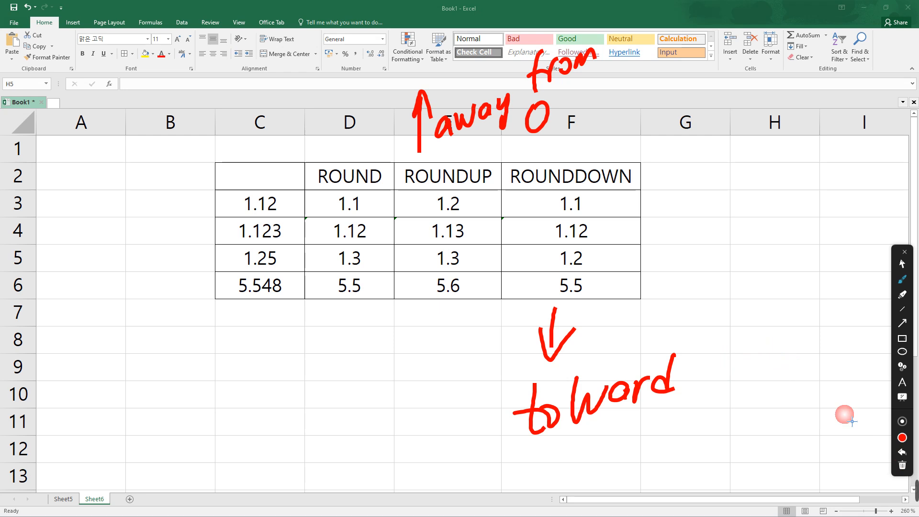
{"action": "left_click_drag", "start_coordinate": [708, 325], "coordinate": [706, 329]}
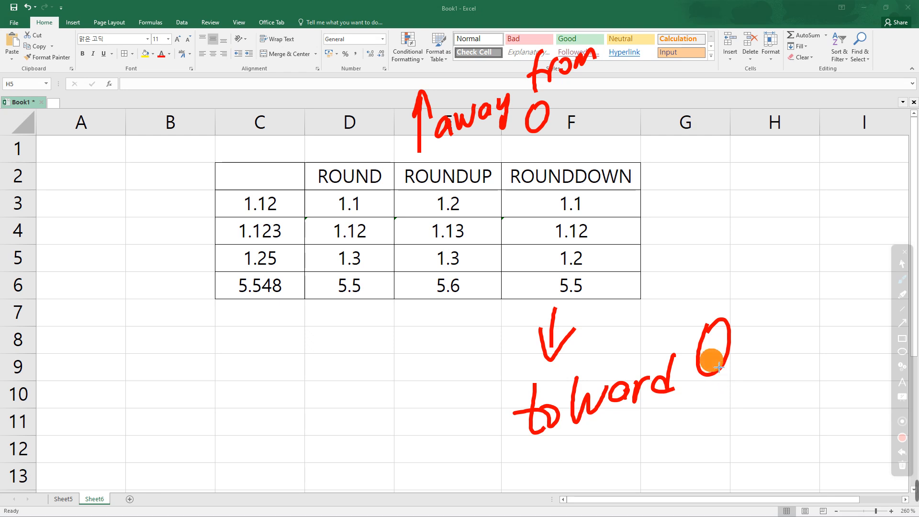
{"action": "left_click", "coordinate": [904, 467]}
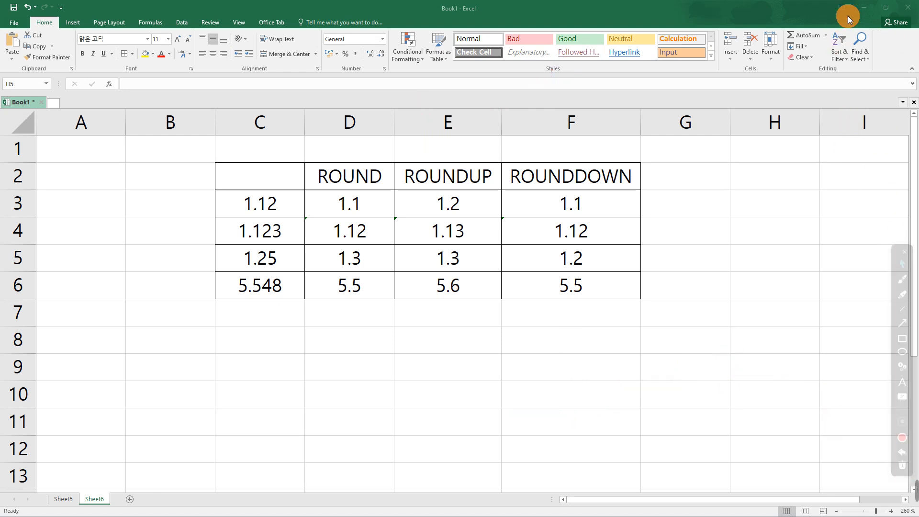
Step: Switch to the PowerPoint slide show, advance to the "Other Mathematical Functions" slide, and select the source text "round a number" in Papago
{"action": "left_click", "coordinate": [864, 7]}
{"action": "left_click", "coordinate": [579, 259]}
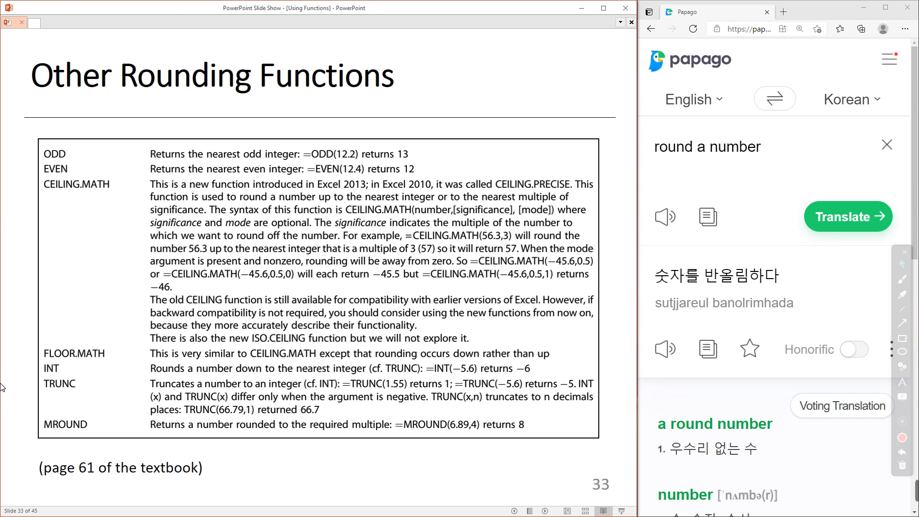
{"action": "left_click", "coordinate": [602, 335]}
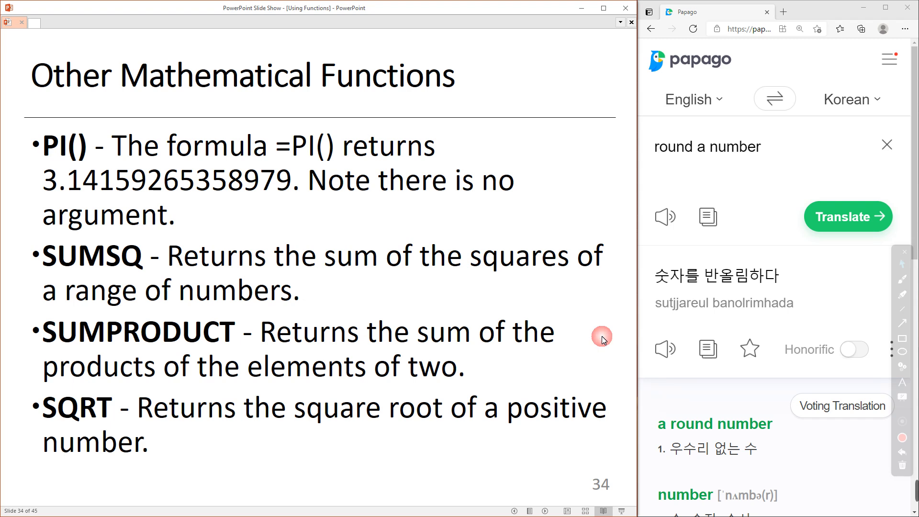
{"action": "left_click_drag", "start_coordinate": [759, 149], "coordinate": [650, 163]}
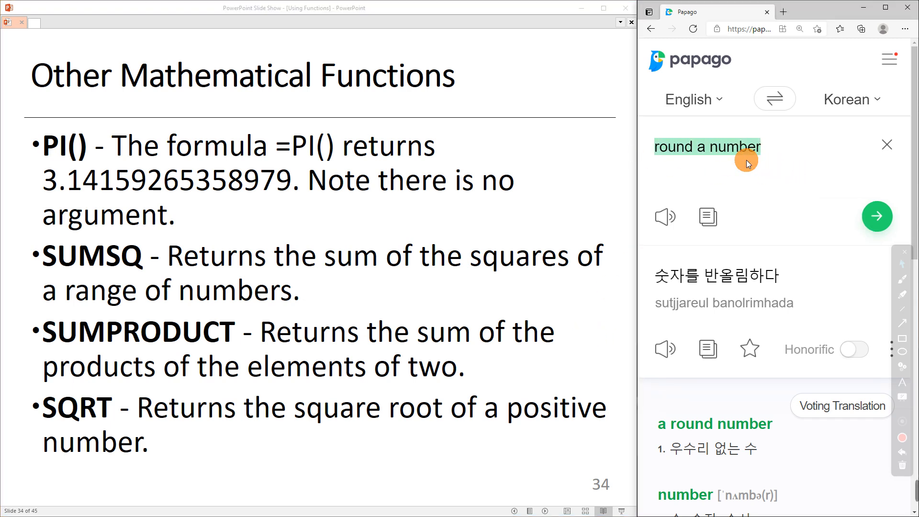
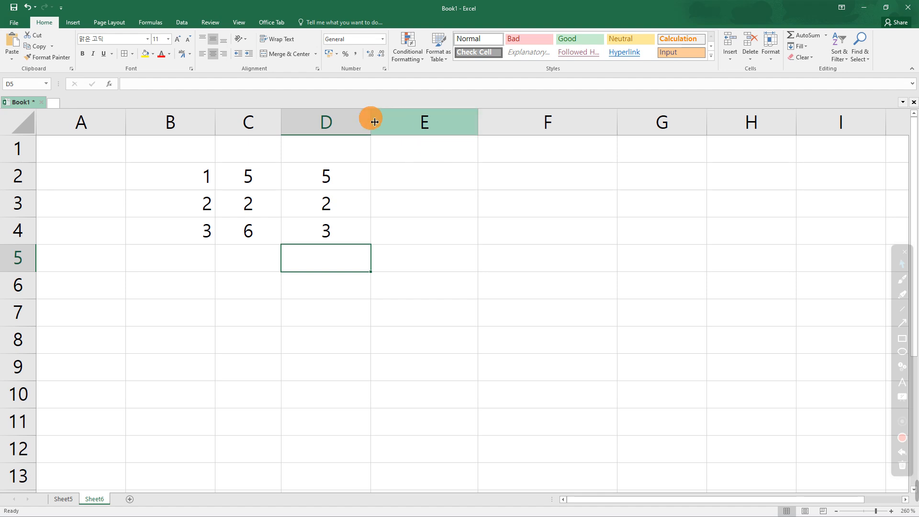
Step: Narrow column D to about the width of column C, and widen column A
{"action": "left_click_drag", "start_coordinate": [372, 121], "coordinate": [345, 123]}
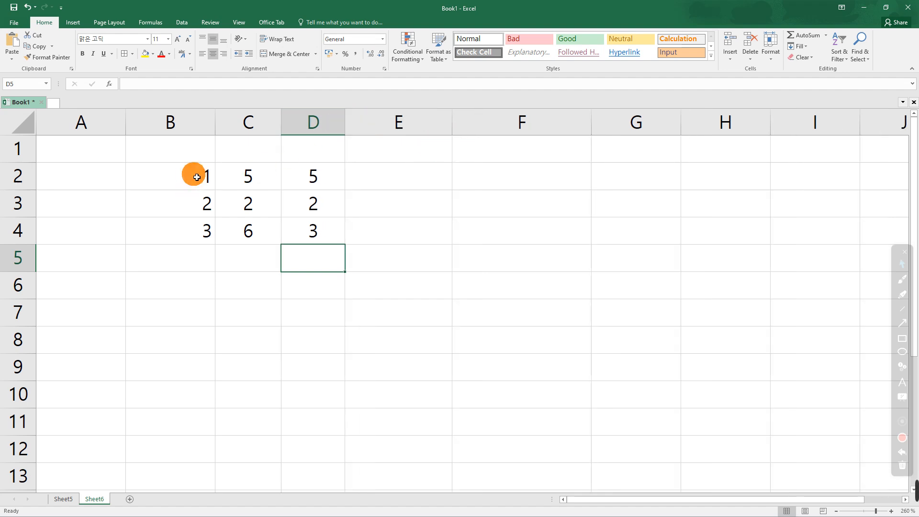
{"action": "left_click_drag", "start_coordinate": [127, 123], "coordinate": [164, 127]}
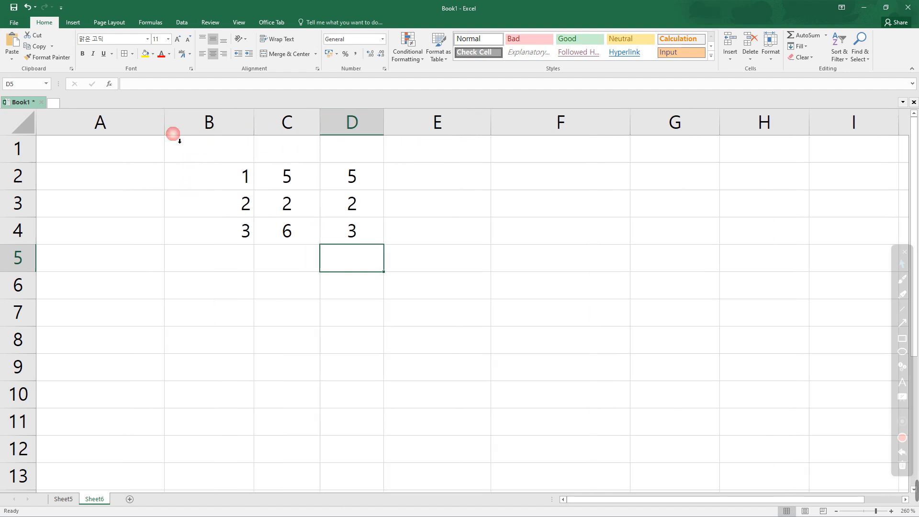
Step: Narrow column B to about the width of column C, and format B2:D4 with centred values and all borders
{"action": "left_click_drag", "start_coordinate": [253, 123], "coordinate": [227, 125]}
{"action": "left_click_drag", "start_coordinate": [183, 179], "coordinate": [310, 231]}
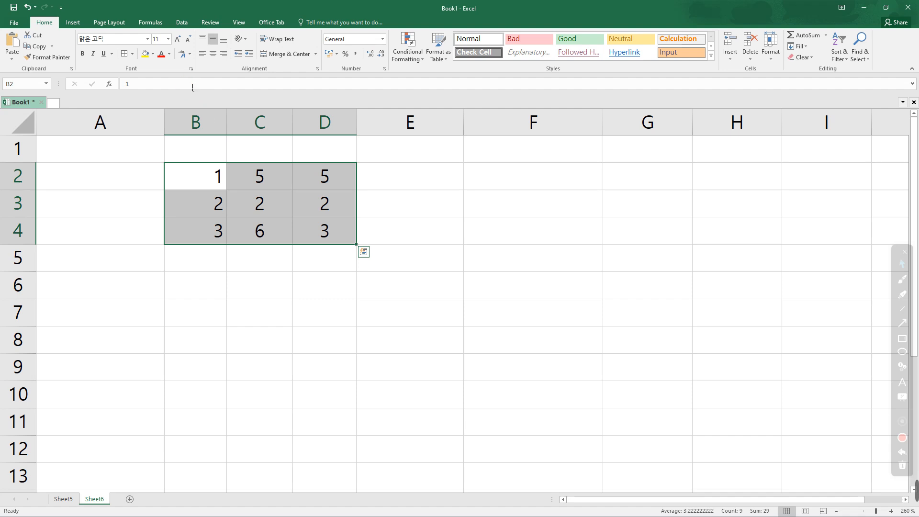
{"action": "left_click", "coordinate": [212, 54]}
{"action": "left_click", "coordinate": [132, 54]}
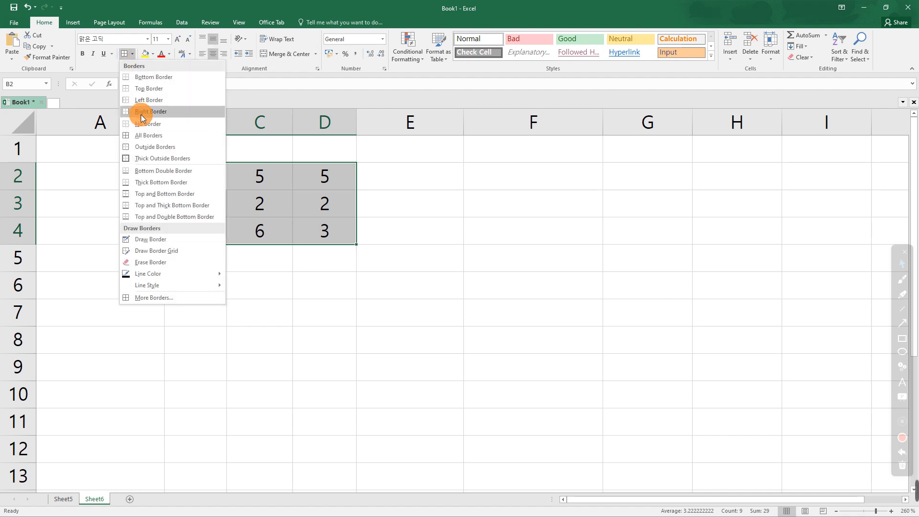
{"action": "left_click", "coordinate": [140, 135]}
{"action": "left_click", "coordinate": [407, 226]}
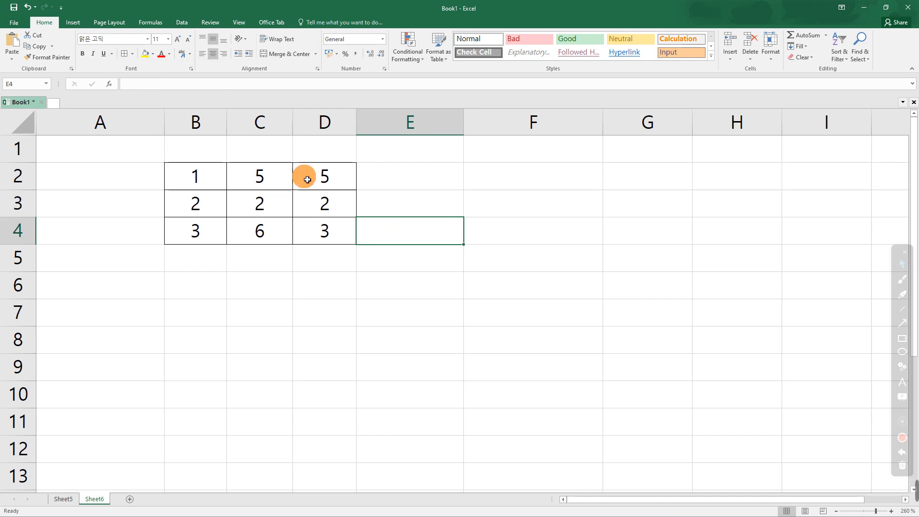
Step: Name the range B2:D4 Matrix_A
{"action": "left_click_drag", "start_coordinate": [199, 175], "coordinate": [307, 231]}
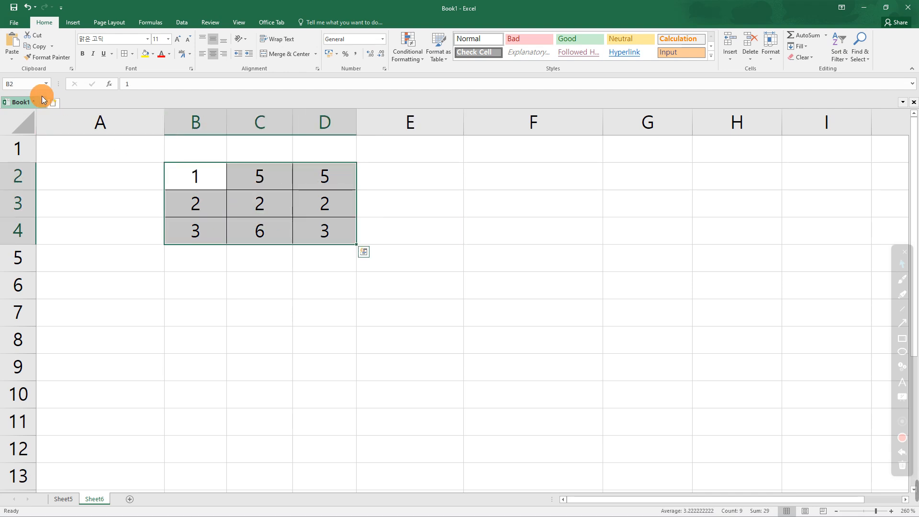
{"action": "left_click", "coordinate": [22, 84]}
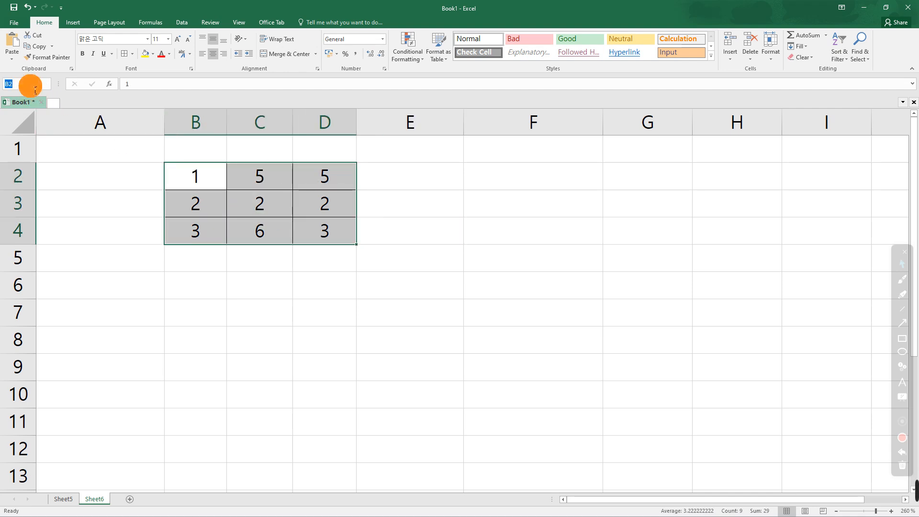
{"action": "type", "text": "Mar"}
{"action": "type", "text": "tr"}
{"action": "type", "text": "ix_A"}
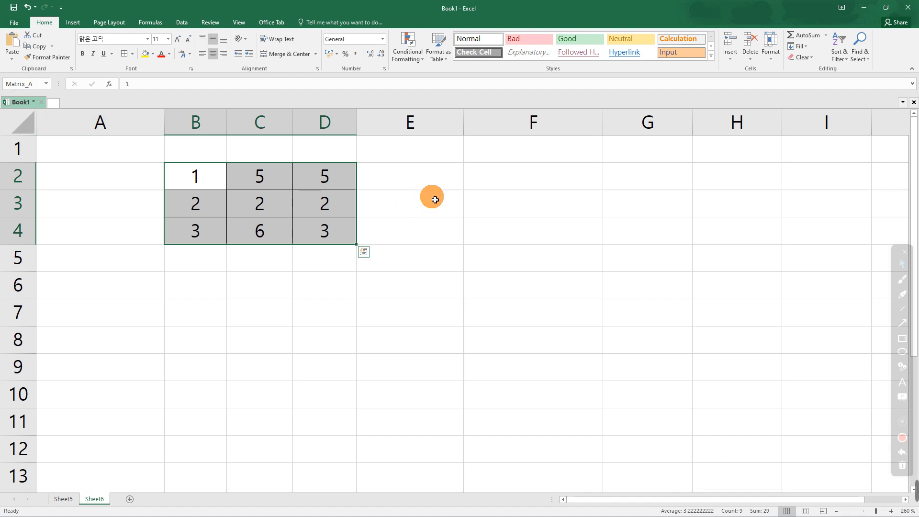
{"action": "left_click", "coordinate": [256, 276]}
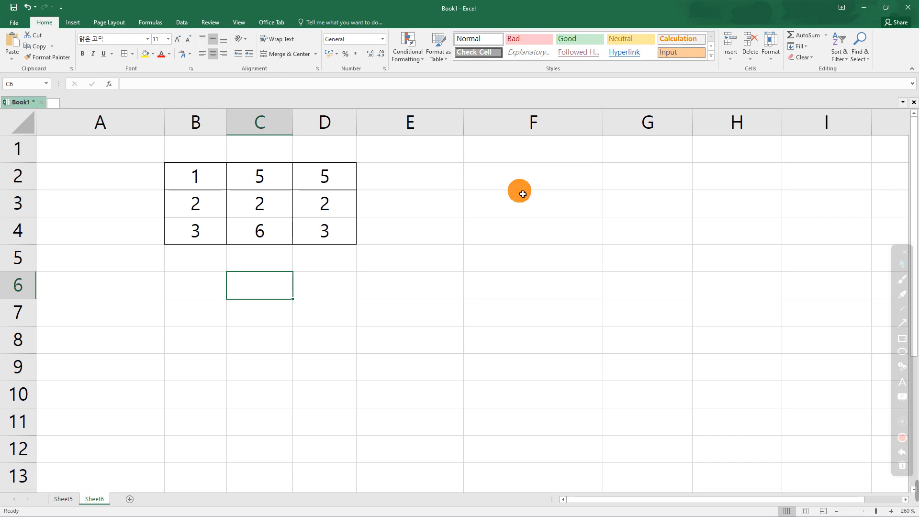
Step: Narrow column F and enter the values 6, 5 and 3 in F2:F4
{"action": "left_click_drag", "start_coordinate": [608, 129], "coordinate": [550, 131]}
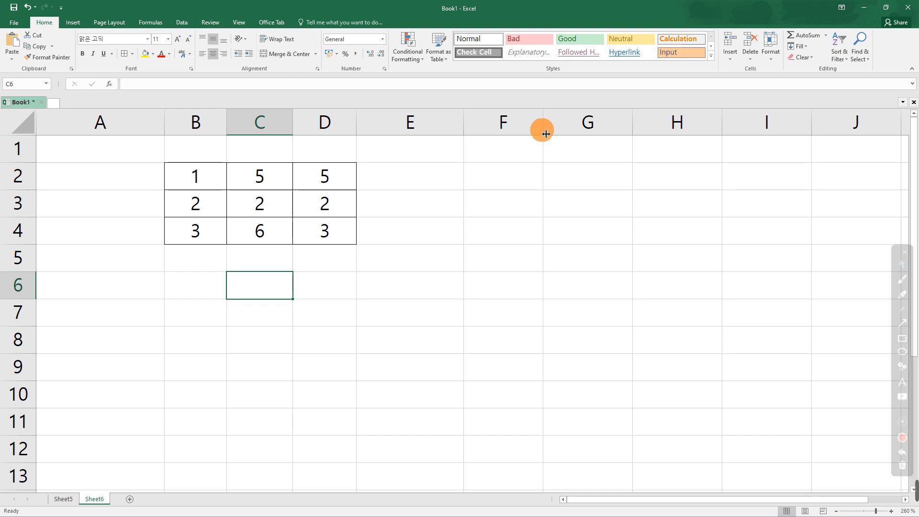
{"action": "left_click", "coordinate": [492, 177]}
{"action": "left_click", "coordinate": [493, 177]}
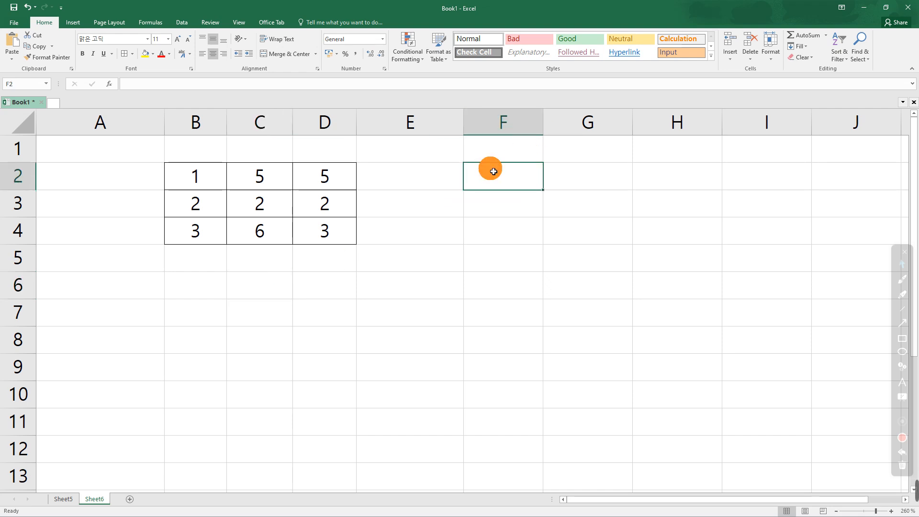
{"action": "type", "text": "6"}
{"action": "key", "text": "Return"}
{"action": "type", "text": "5"}
{"action": "key", "text": "Return"}
{"action": "type", "text": "3"}
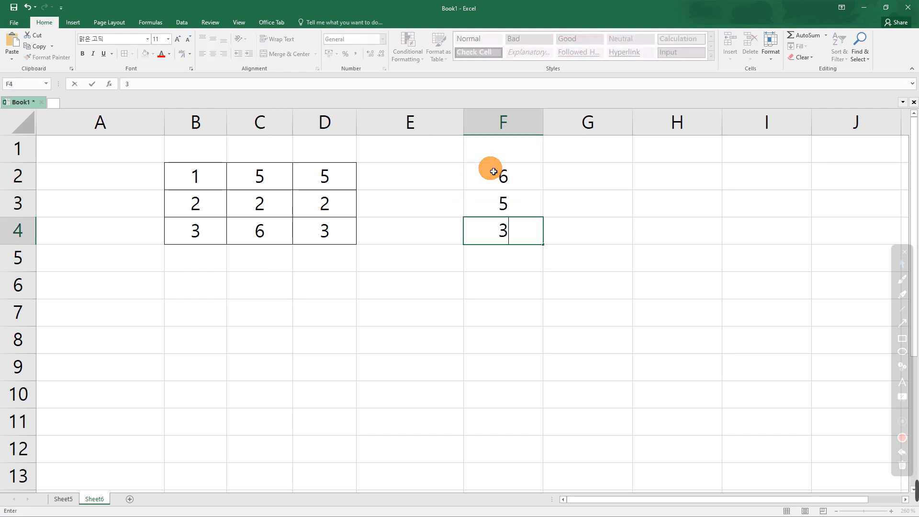
{"action": "key", "text": "Return"}
Step: Apply all borders to F2:F4 and name the range Matrix_B
{"action": "left_click_drag", "start_coordinate": [494, 172], "coordinate": [484, 231]}
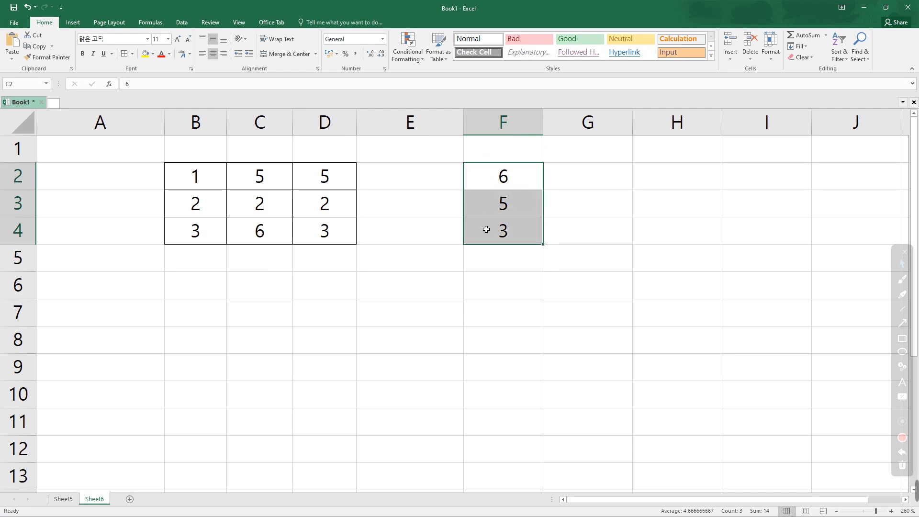
{"action": "left_click", "coordinate": [129, 55]}
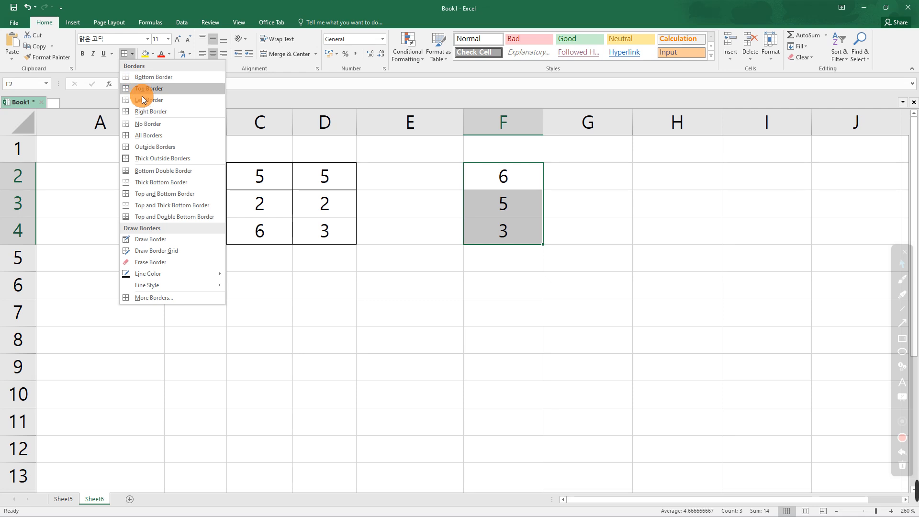
{"action": "left_click", "coordinate": [148, 138]}
{"action": "left_click_drag", "start_coordinate": [513, 177], "coordinate": [507, 243]}
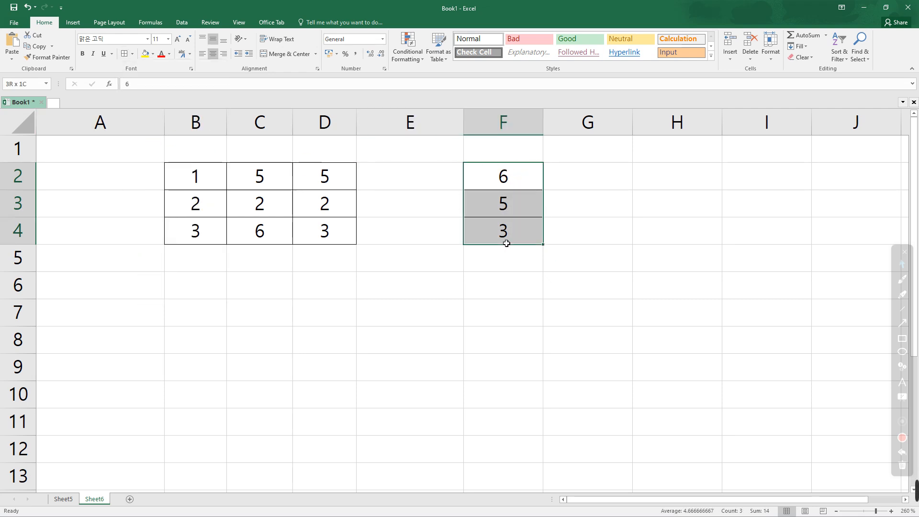
{"action": "left_click", "coordinate": [32, 84]}
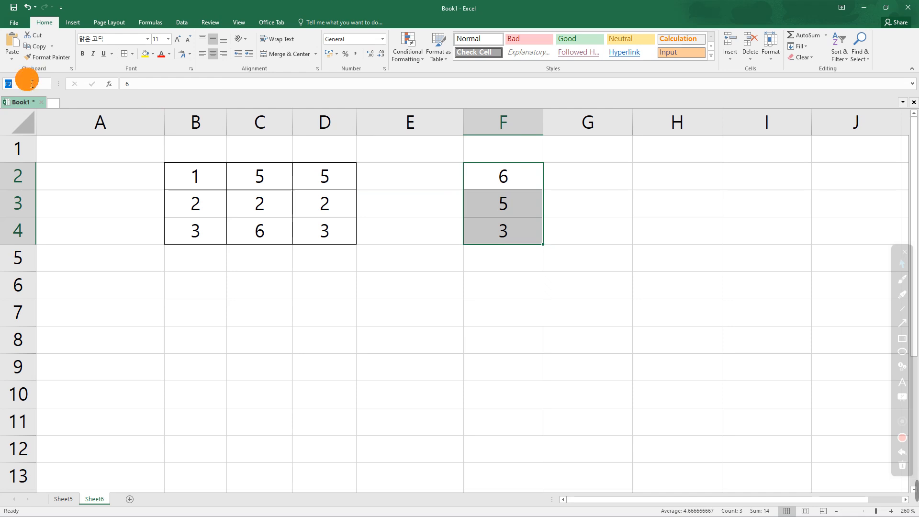
{"action": "type", "text": "Matrix_B"}
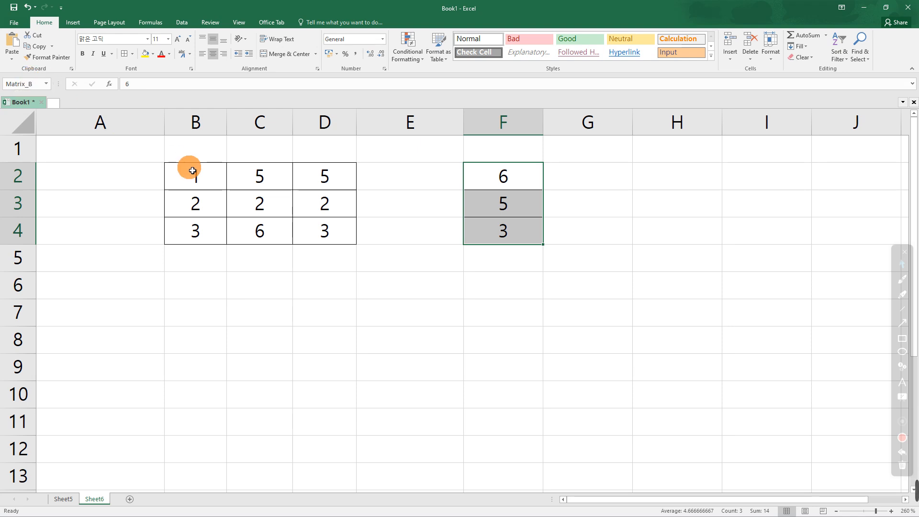
Step: Select B2:D4 and F2:F4 in turn to check their range names
{"action": "left_click_drag", "start_coordinate": [180, 175], "coordinate": [319, 233]}
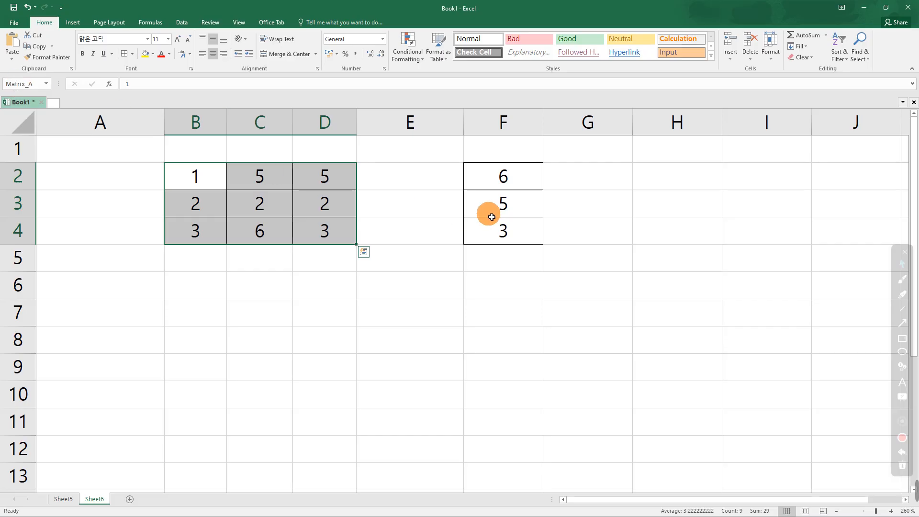
{"action": "left_click", "coordinate": [516, 180]}
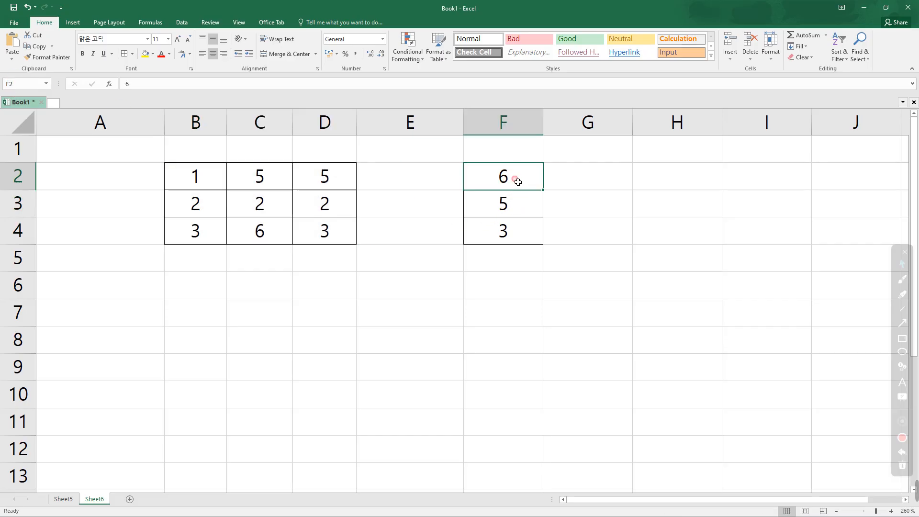
{"action": "left_click_drag", "start_coordinate": [518, 192], "coordinate": [513, 235]}
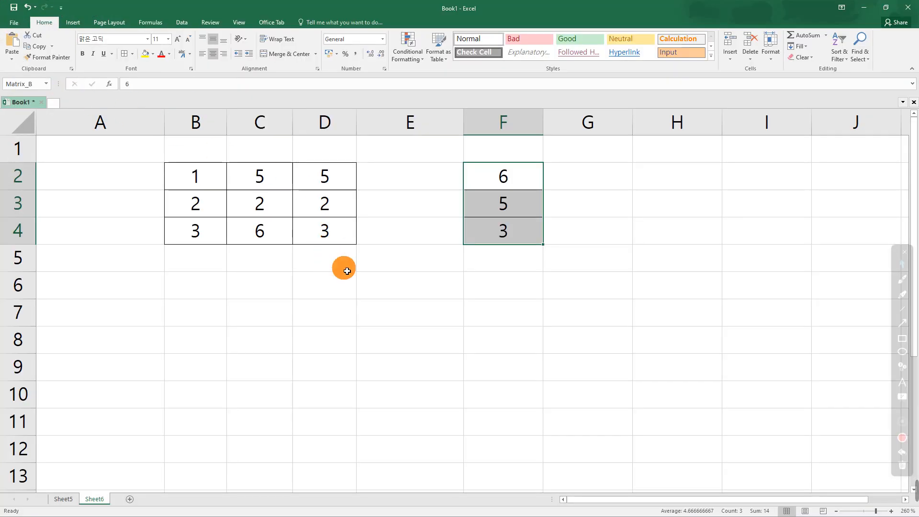
Step: Label the two matrices with A in B1 and B in F1
{"action": "left_click", "coordinate": [186, 153]}
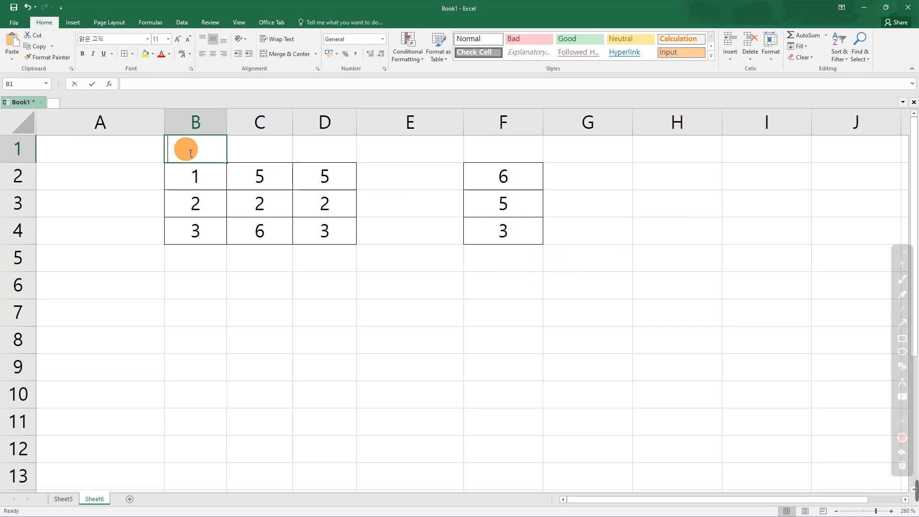
{"action": "type", "text": "A"}
{"action": "left_click", "coordinate": [499, 150]}
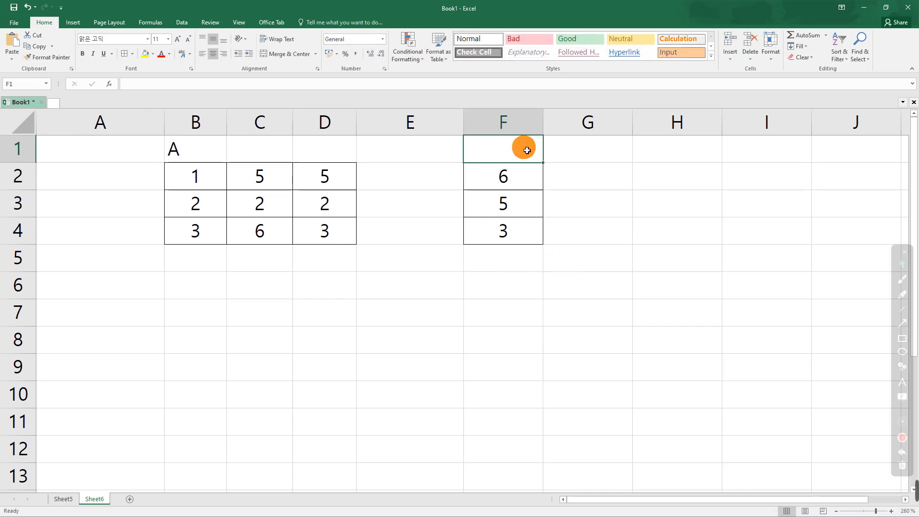
{"action": "type", "text": "B"}
{"action": "left_click", "coordinate": [530, 309]}
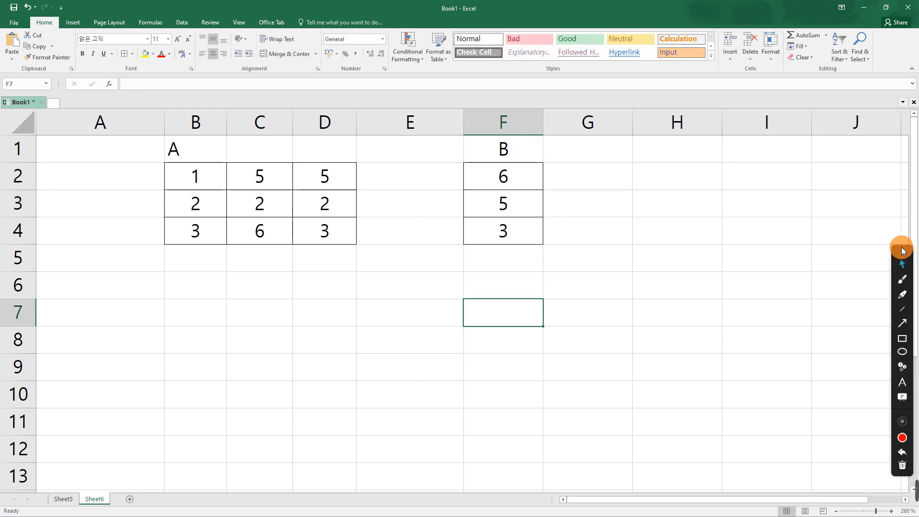
Step: Write "A 3x3" and "B 3x1" below the matrices in red freehand, with arrows linking each dimension to marks on the rows and columns
{"action": "left_click", "coordinate": [904, 282]}
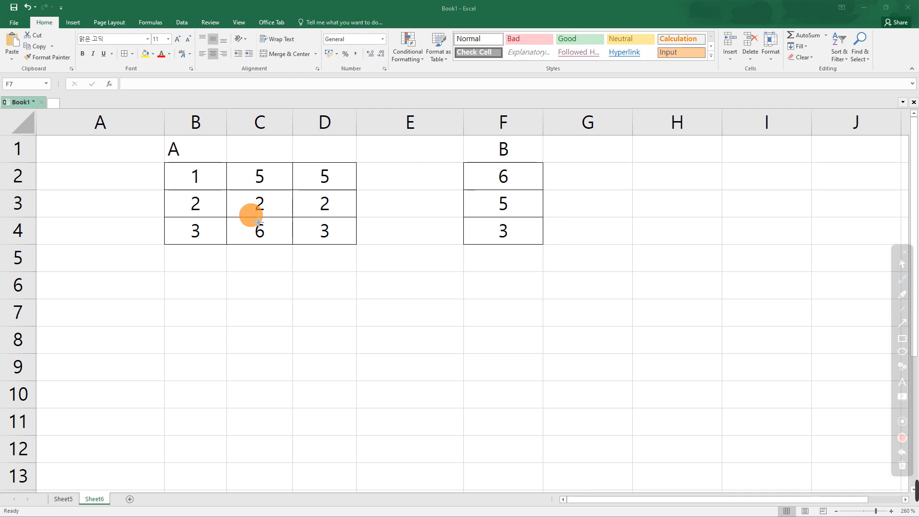
{"action": "mouse_move", "coordinate": [235, 269]}
{"action": "left_mouse_down"}
{"action": "mouse_move", "coordinate": [217, 314]}
{"action": "mouse_move", "coordinate": [257, 304]}
{"action": "mouse_move", "coordinate": [254, 324]}
{"action": "mouse_move", "coordinate": [292, 325]}
{"action": "left_mouse_up"}
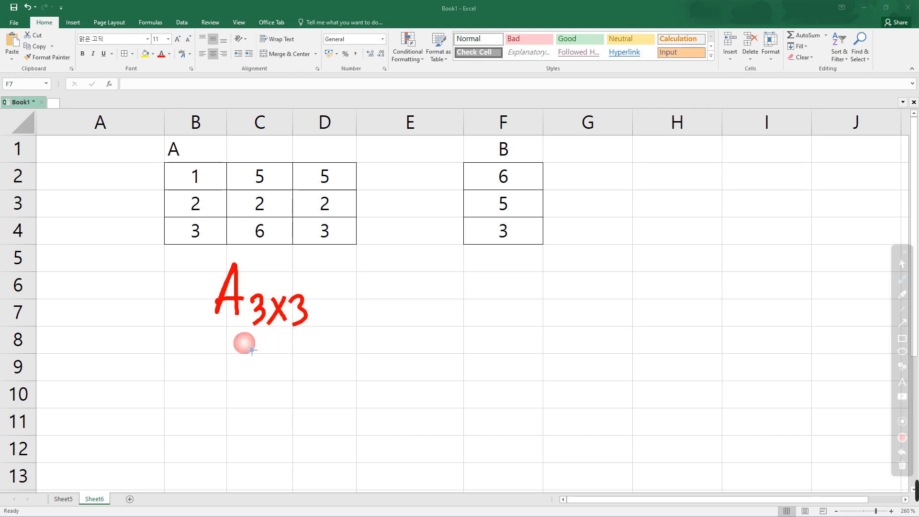
{"action": "mouse_move", "coordinate": [242, 341]}
{"action": "left_mouse_down"}
{"action": "mouse_move", "coordinate": [272, 338]}
{"action": "mouse_move", "coordinate": [123, 233]}
{"action": "left_mouse_up"}
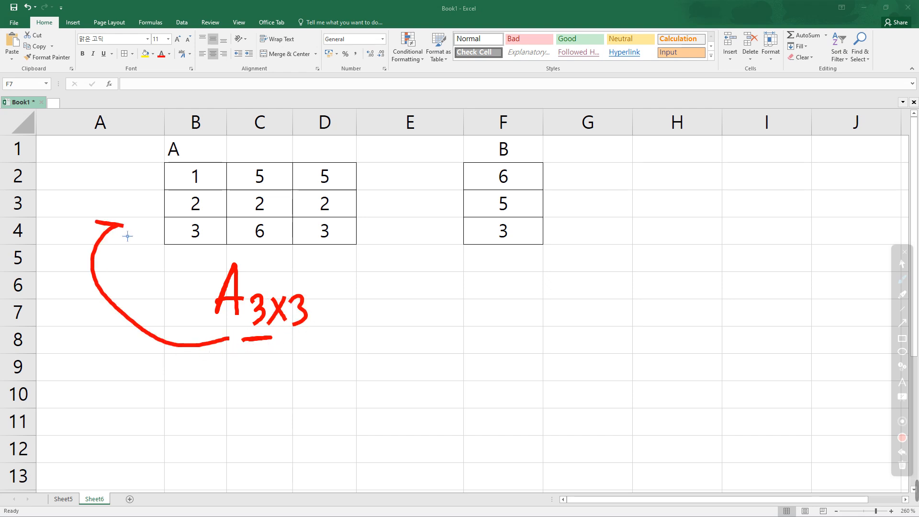
{"action": "left_click_drag", "start_coordinate": [139, 178], "coordinate": [158, 179]}
{"action": "mouse_move", "coordinate": [313, 303]}
{"action": "left_mouse_down"}
{"action": "mouse_move", "coordinate": [379, 166]}
{"action": "mouse_move", "coordinate": [305, 140]}
{"action": "mouse_move", "coordinate": [260, 156]}
{"action": "left_mouse_up"}
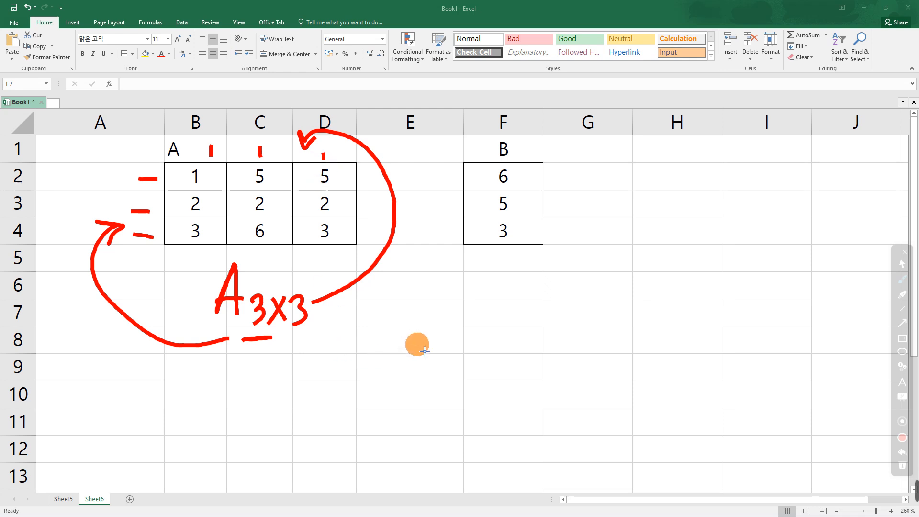
{"action": "mouse_move", "coordinate": [471, 278]}
{"action": "left_mouse_down"}
{"action": "mouse_move", "coordinate": [474, 305]}
{"action": "mouse_move", "coordinate": [508, 322]}
{"action": "mouse_move", "coordinate": [431, 295]}
{"action": "mouse_move", "coordinate": [455, 225]}
{"action": "left_mouse_up"}
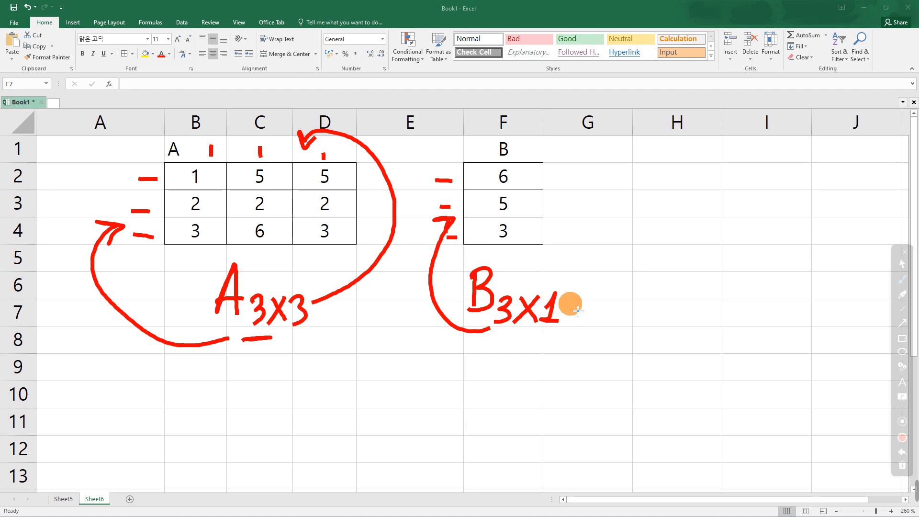
{"action": "mouse_move", "coordinate": [562, 308]}
{"action": "left_mouse_down"}
{"action": "mouse_move", "coordinate": [590, 302]}
{"action": "mouse_move", "coordinate": [558, 131]}
{"action": "mouse_move", "coordinate": [514, 152]}
{"action": "left_mouse_up"}
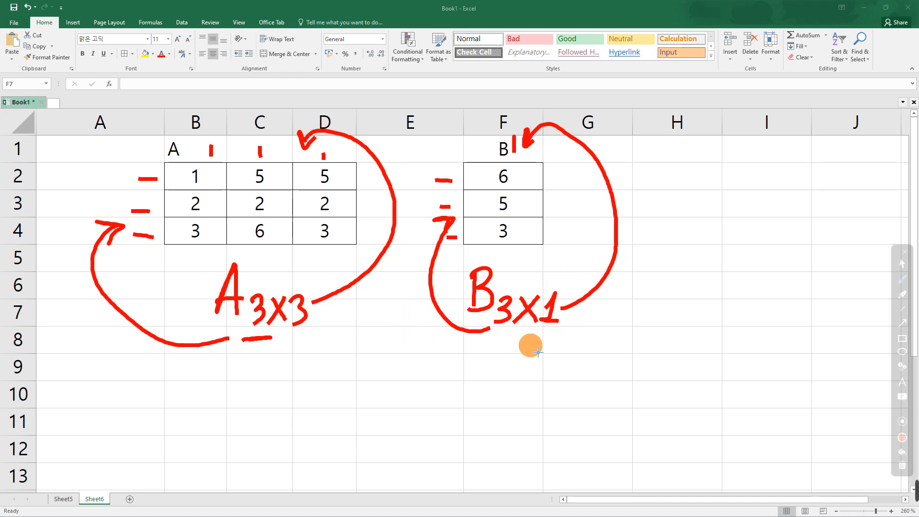
Step: Change the pen colour to blue, circle the inner 3s of A 3x3 and B 3x1, and link them with two curved lines
{"action": "left_click", "coordinate": [903, 440]}
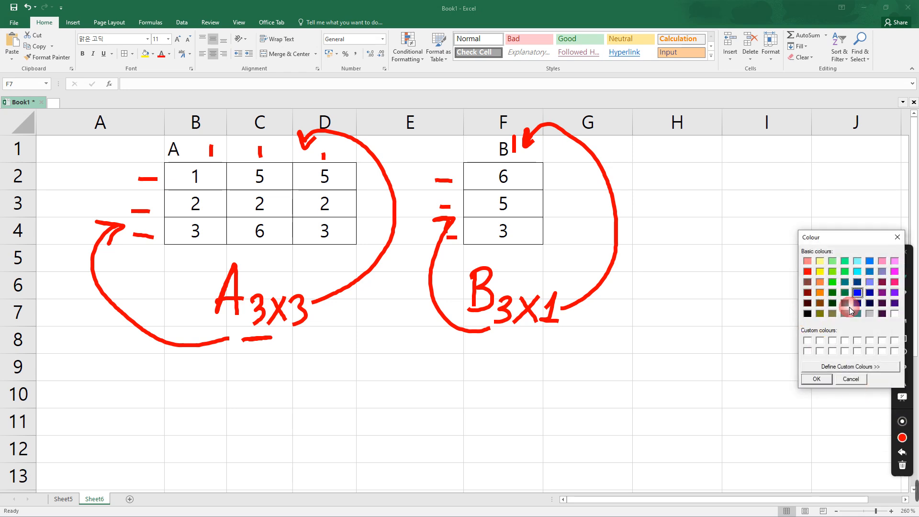
{"action": "left_click", "coordinate": [815, 378]}
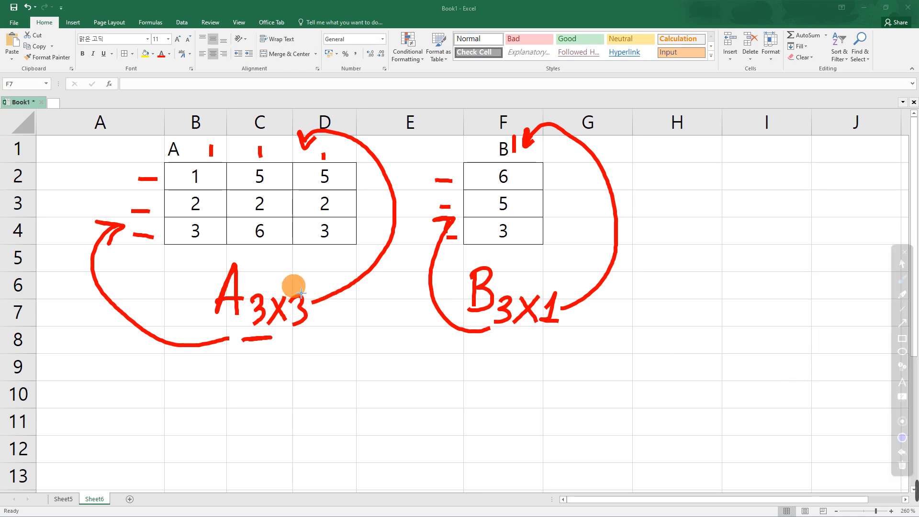
{"action": "left_click_drag", "start_coordinate": [300, 292], "coordinate": [304, 282]}
{"action": "mouse_move", "coordinate": [507, 298]}
{"action": "left_mouse_down"}
{"action": "mouse_move", "coordinate": [487, 345]}
{"action": "mouse_move", "coordinate": [500, 295]}
{"action": "left_mouse_up"}
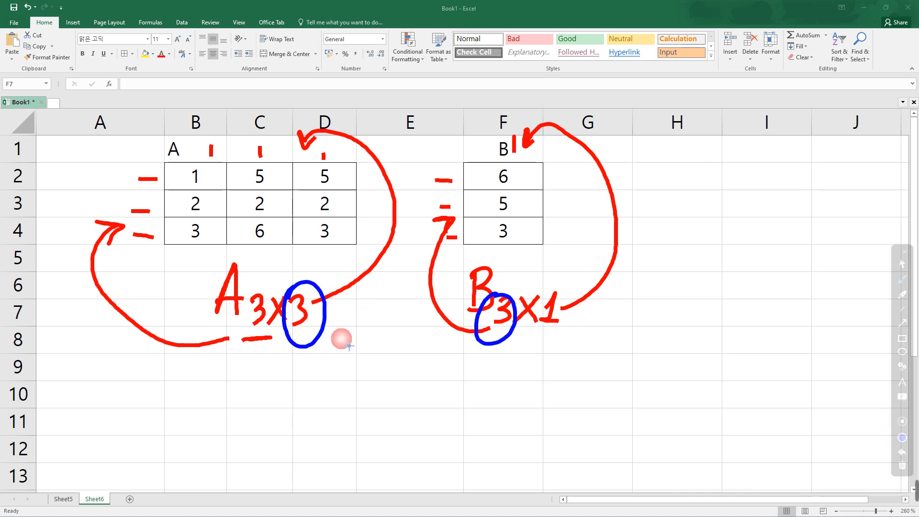
{"action": "left_click_drag", "start_coordinate": [331, 324], "coordinate": [459, 363]}
{"action": "left_click_drag", "start_coordinate": [370, 345], "coordinate": [452, 346]}
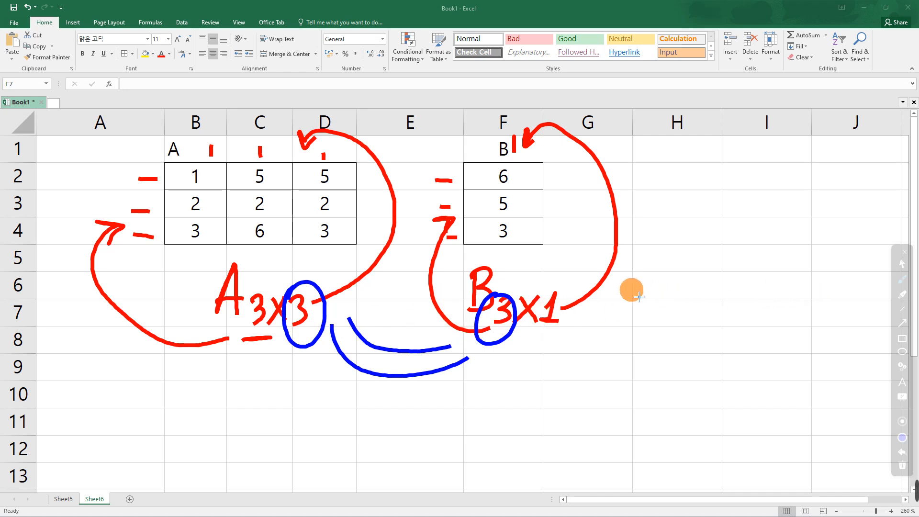
Step: Write "= C 3x1" in blue freehand after B 3x1, with arrows carrying A's row count and B's column count to C's dimensions
{"action": "left_click_drag", "start_coordinate": [627, 288], "coordinate": [652, 289]}
{"action": "left_click_drag", "start_coordinate": [736, 273], "coordinate": [745, 310]}
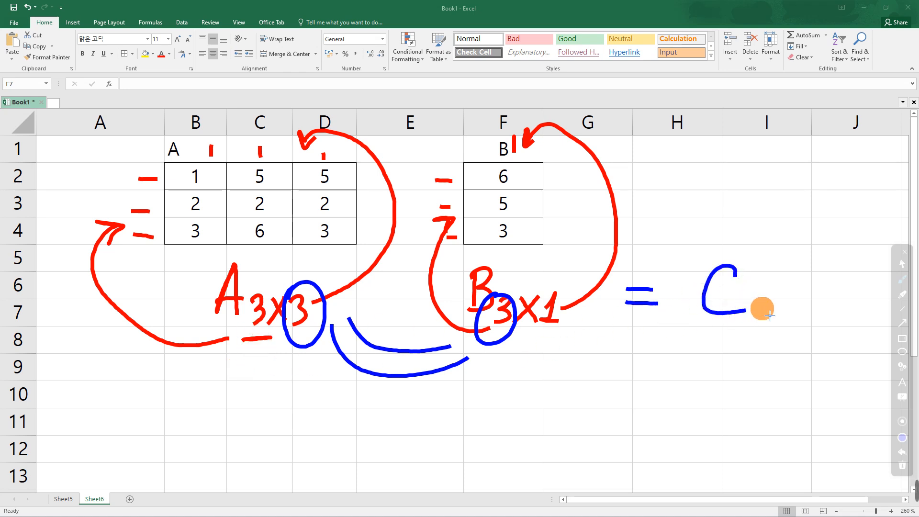
{"action": "mouse_move", "coordinate": [753, 303]}
{"action": "left_mouse_down"}
{"action": "mouse_move", "coordinate": [776, 322]}
{"action": "mouse_move", "coordinate": [752, 326]}
{"action": "left_mouse_up"}
{"action": "mouse_move", "coordinate": [258, 343]}
{"action": "left_mouse_down"}
{"action": "mouse_move", "coordinate": [368, 455]}
{"action": "mouse_move", "coordinate": [683, 386]}
{"action": "left_mouse_up"}
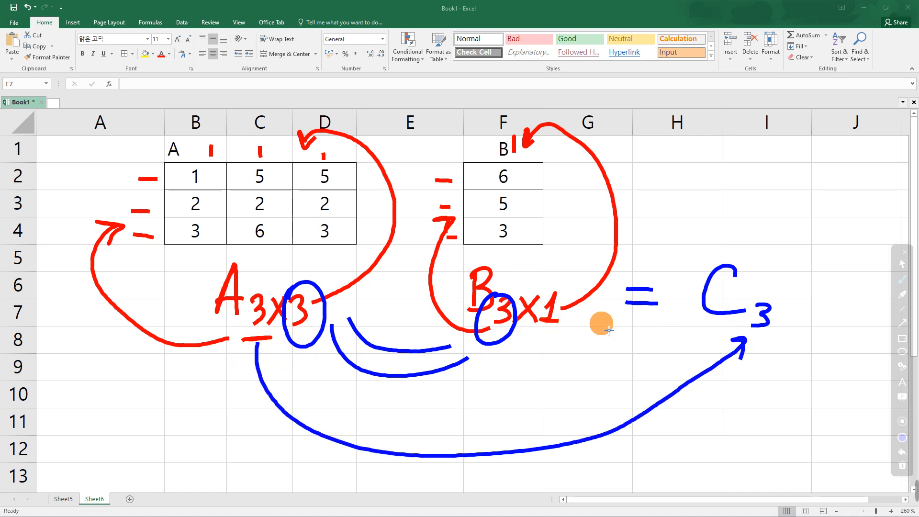
{"action": "left_click_drag", "start_coordinate": [781, 308], "coordinate": [788, 327]}
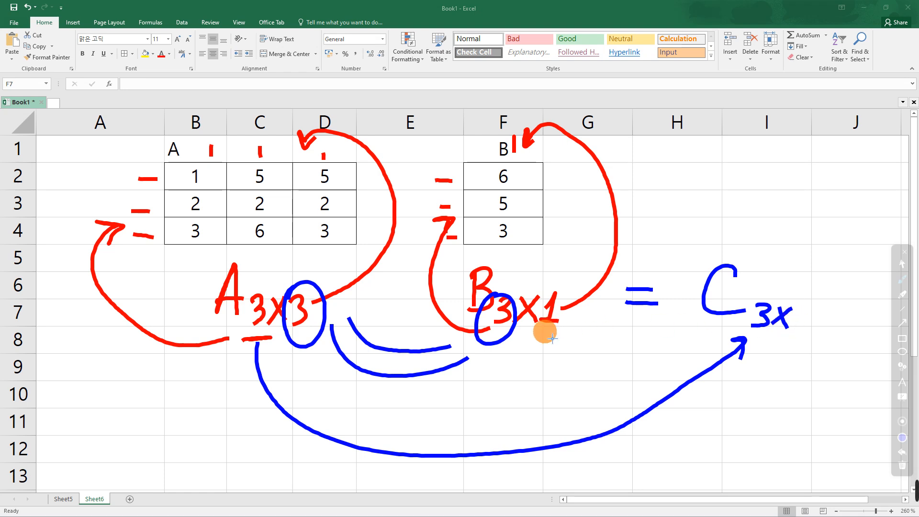
{"action": "mouse_move", "coordinate": [546, 331]}
{"action": "left_mouse_down"}
{"action": "mouse_move", "coordinate": [569, 330]}
{"action": "mouse_move", "coordinate": [658, 411]}
{"action": "mouse_move", "coordinate": [784, 352]}
{"action": "left_mouse_up"}
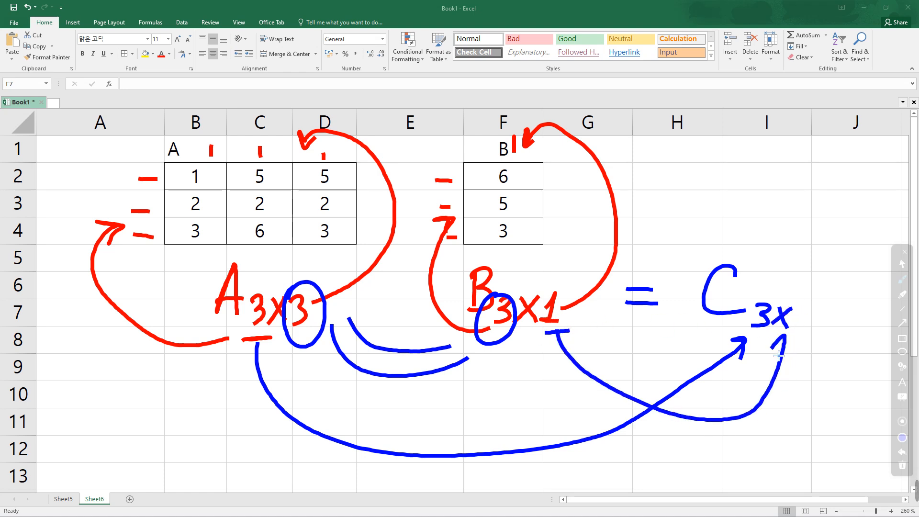
{"action": "left_click_drag", "start_coordinate": [809, 305], "coordinate": [796, 332]}
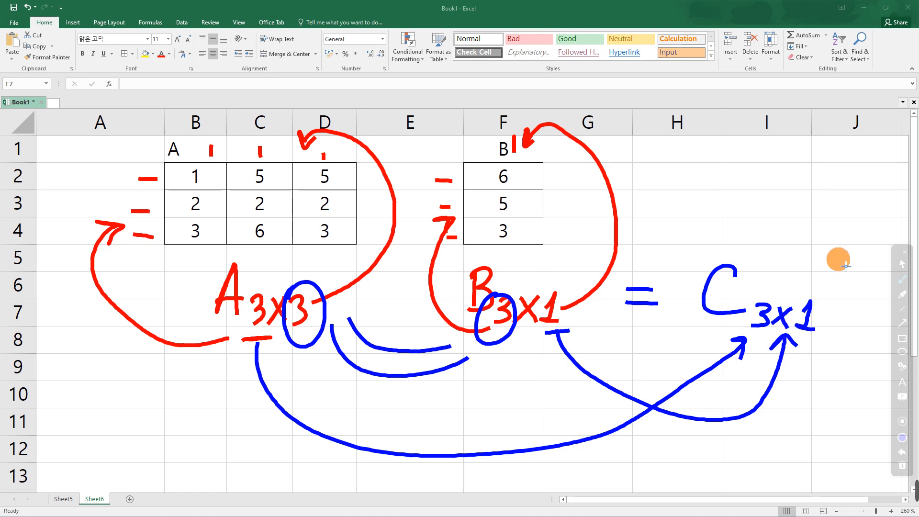
{"action": "left_click", "coordinate": [902, 262]}
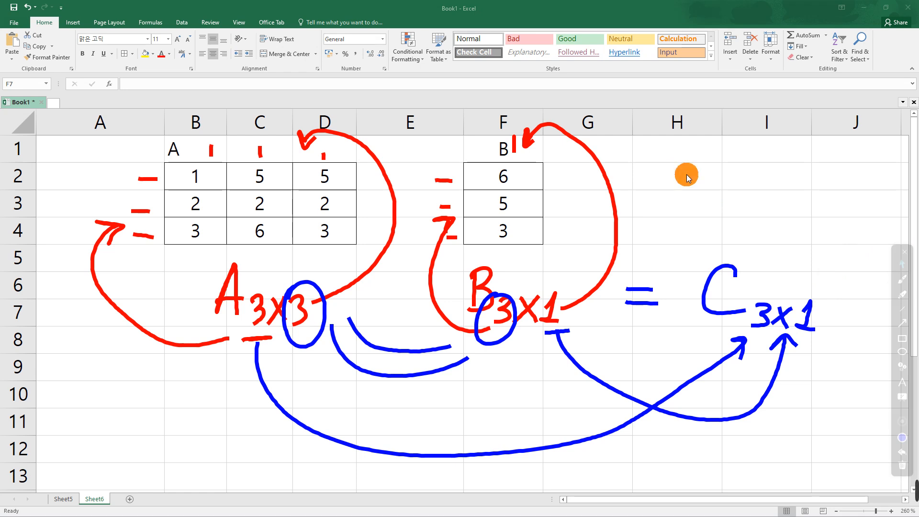
Step: Enter a centred C label in H1 and put borders around the result cells H2:H4
{"action": "left_click_drag", "start_coordinate": [688, 176], "coordinate": [691, 233]}
{"action": "left_click", "coordinate": [673, 157]}
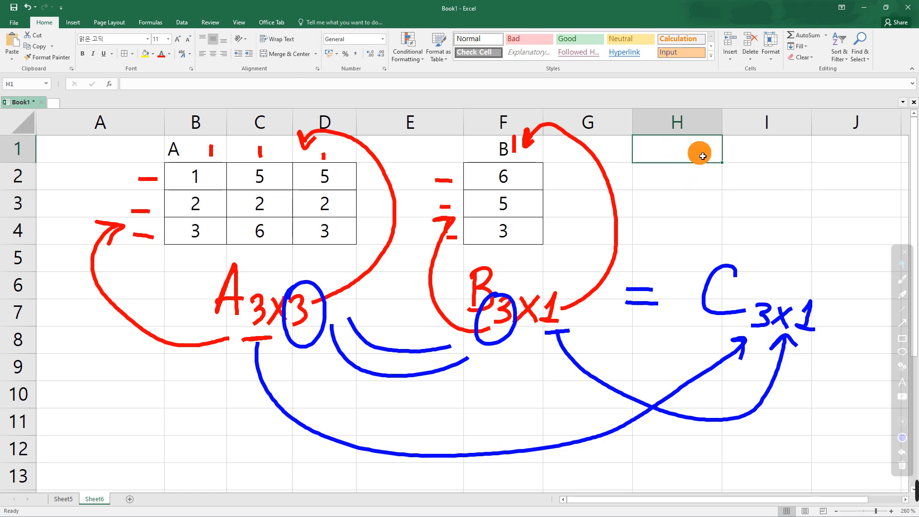
{"action": "type", "text": "C"}
{"action": "key", "text": "Return"}
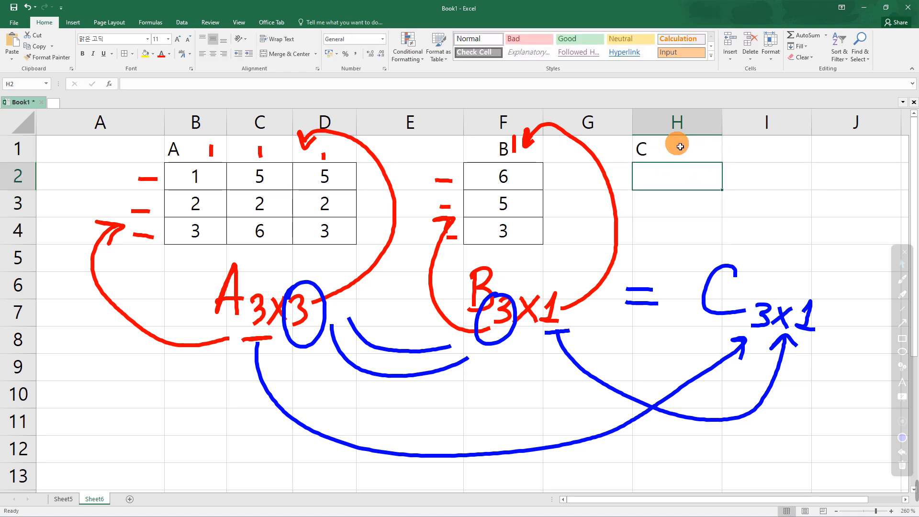
{"action": "left_click", "coordinate": [680, 146]}
{"action": "left_click", "coordinate": [213, 53]}
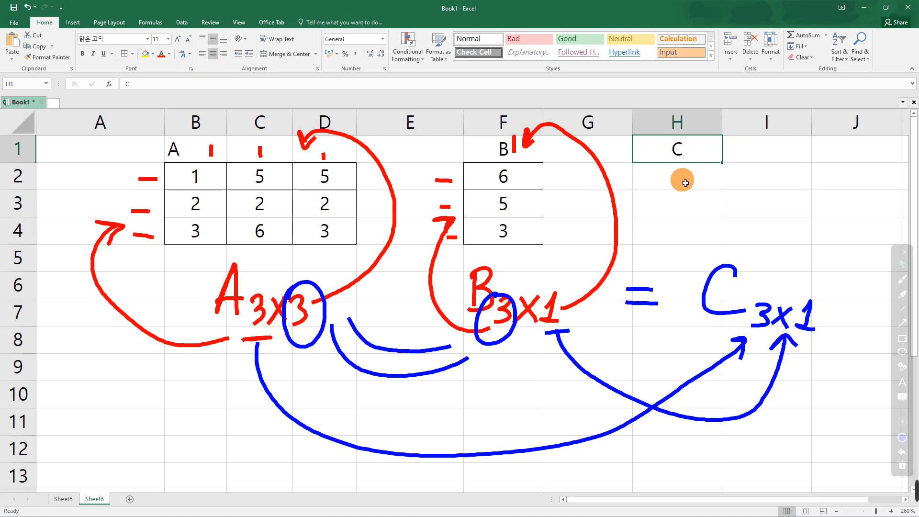
{"action": "left_click_drag", "start_coordinate": [686, 183], "coordinate": [681, 235]}
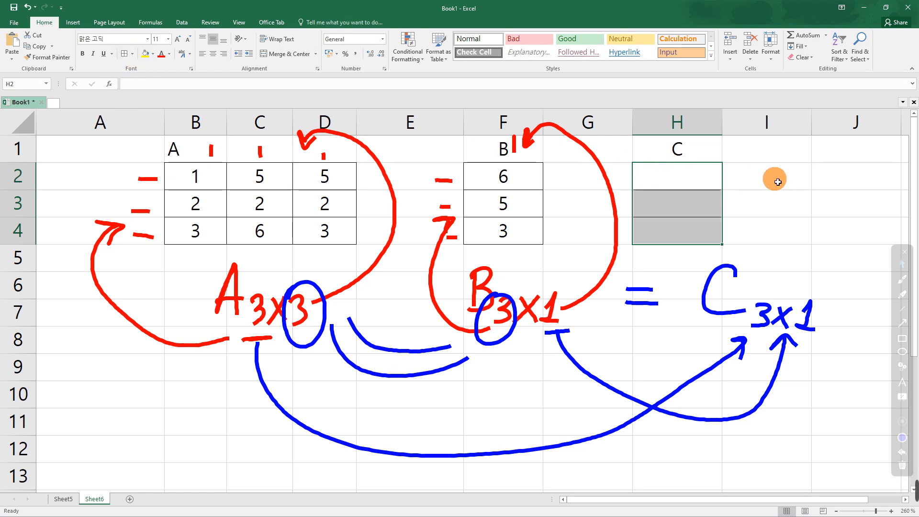
{"action": "left_click", "coordinate": [773, 178]}
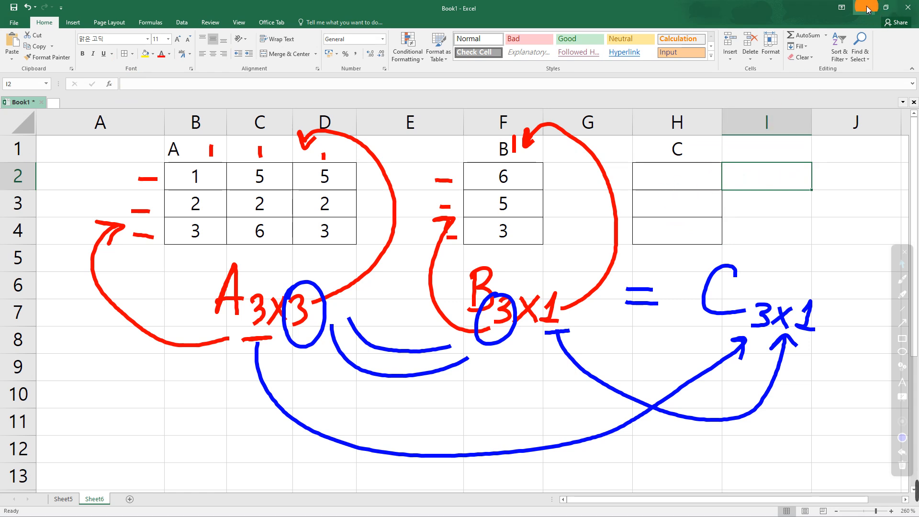
Step: Try to fill H2:H4 with the matrix product using =MMULT(Matrix_A,Matrix_B)
{"action": "left_click", "coordinate": [684, 177]}
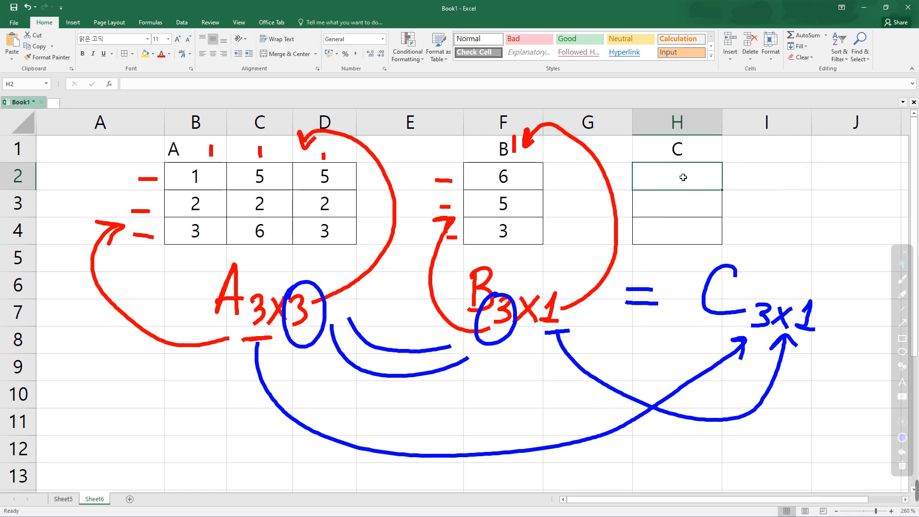
{"action": "left_click_drag", "start_coordinate": [684, 178], "coordinate": [684, 235]}
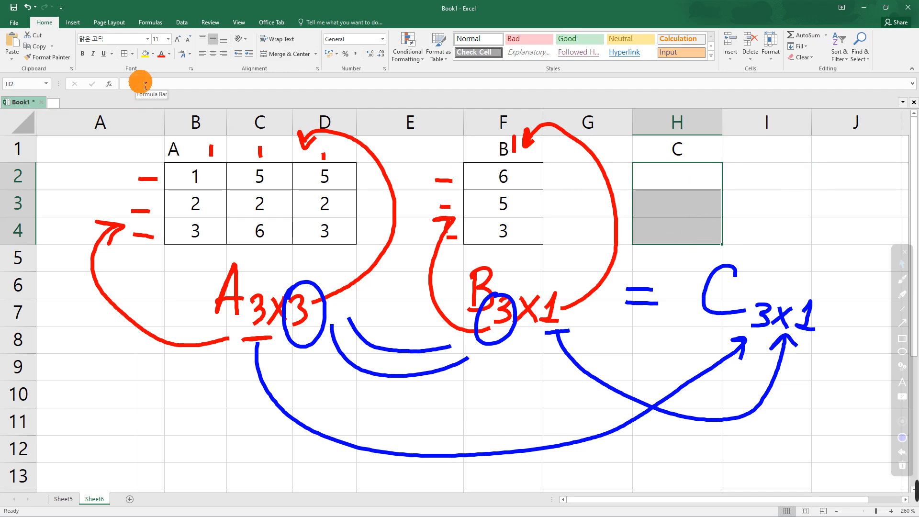
{"action": "left_click", "coordinate": [146, 86]}
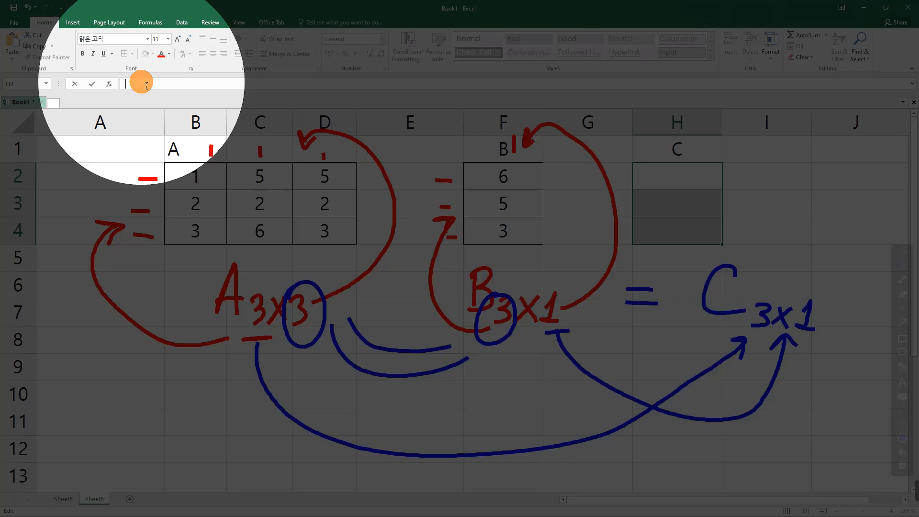
{"action": "type", "text": "MMULT"}
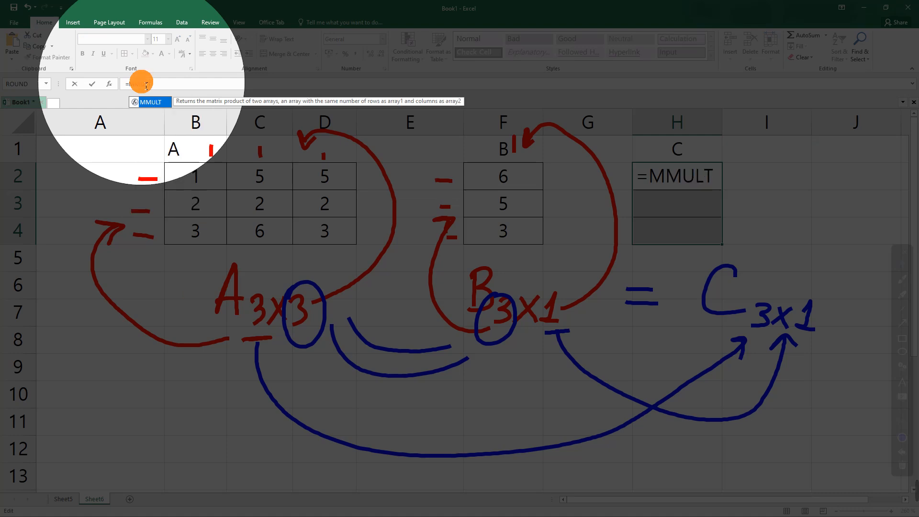
{"action": "type", "text": "("}
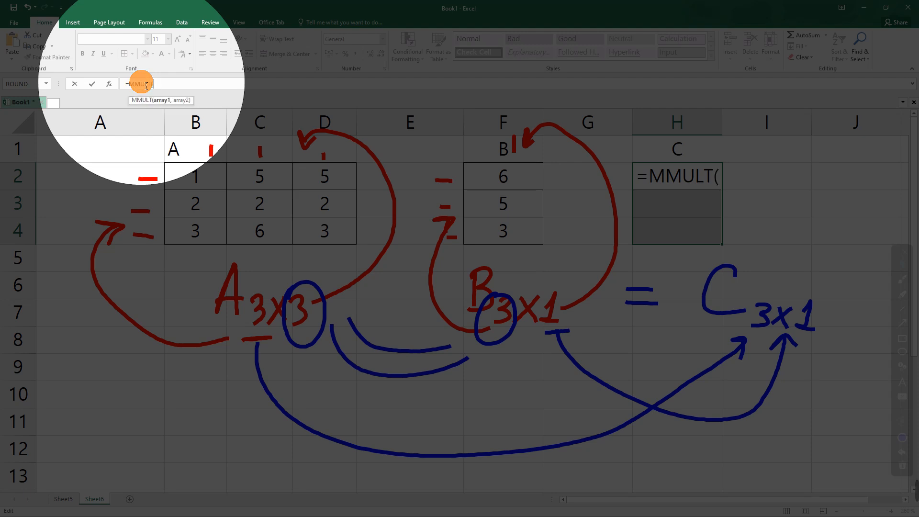
{"action": "type", "text": "Matrix_"}
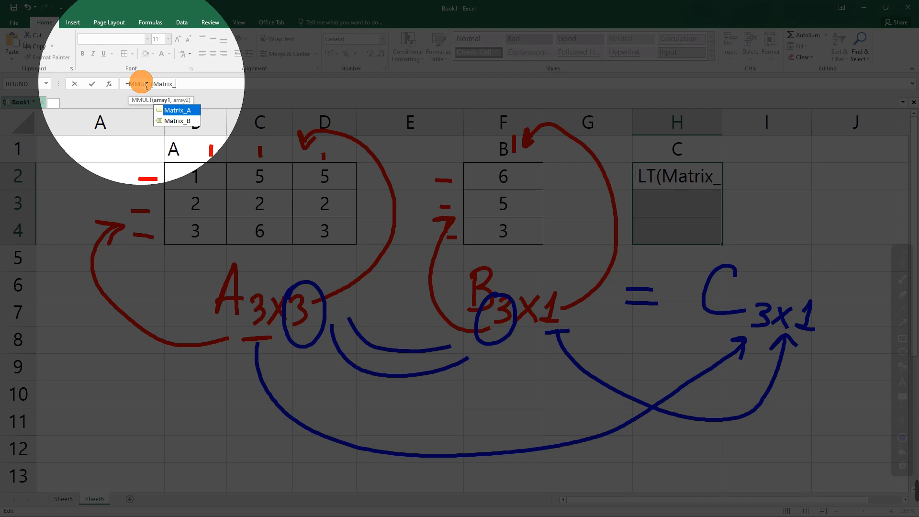
{"action": "type", "text": "A"}
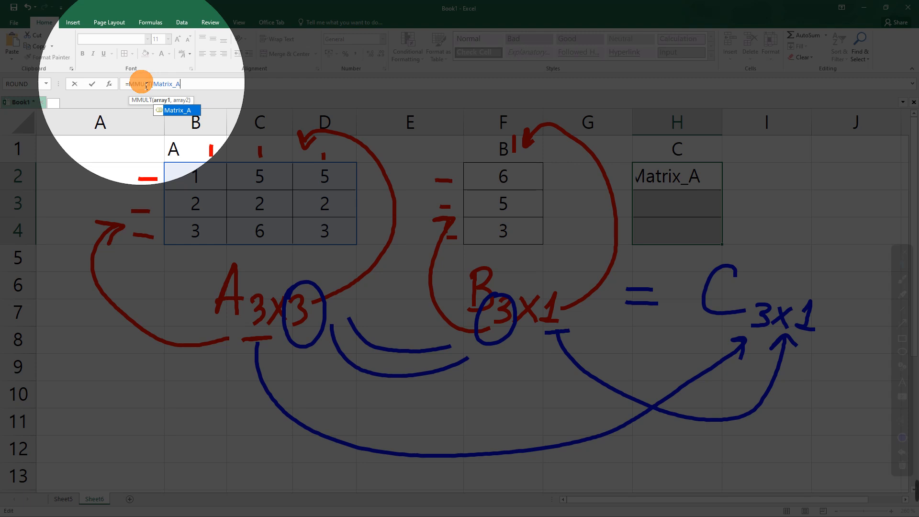
{"action": "type", "text": ","}
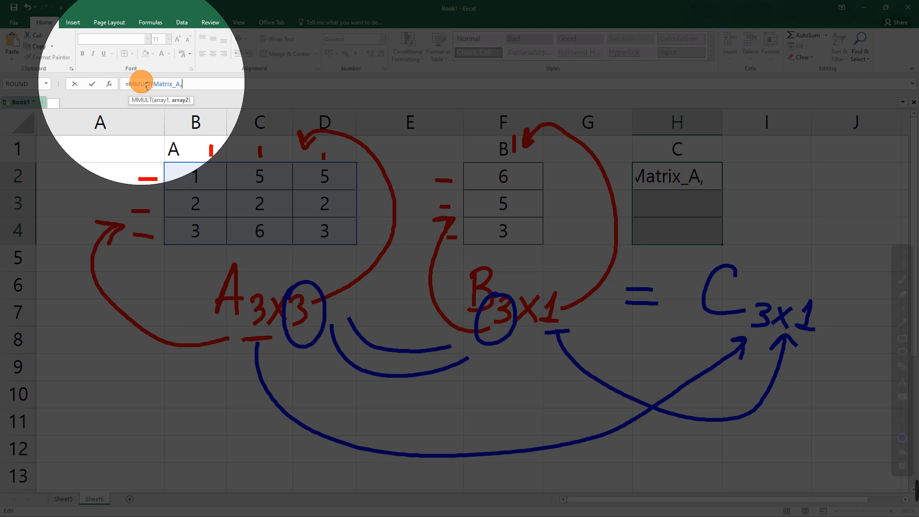
{"action": "type", "text": "Matrix"}
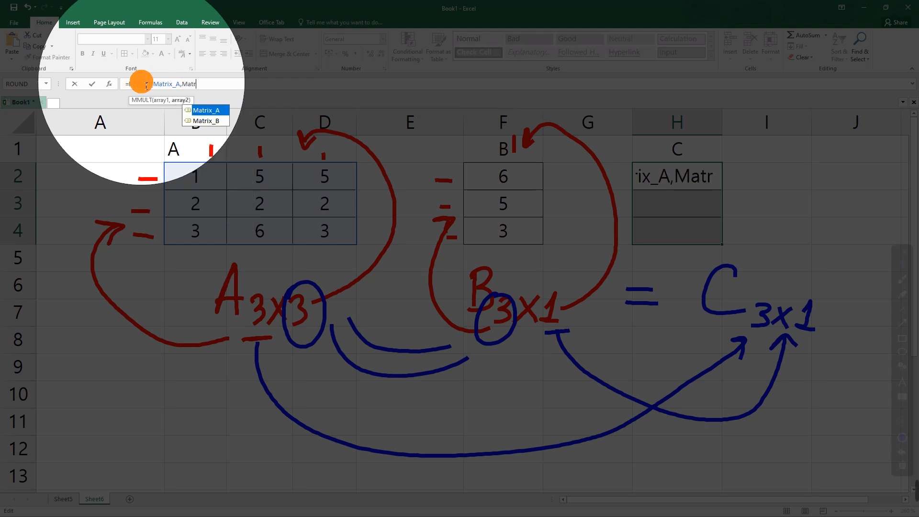
{"action": "type", "text": "_B"}
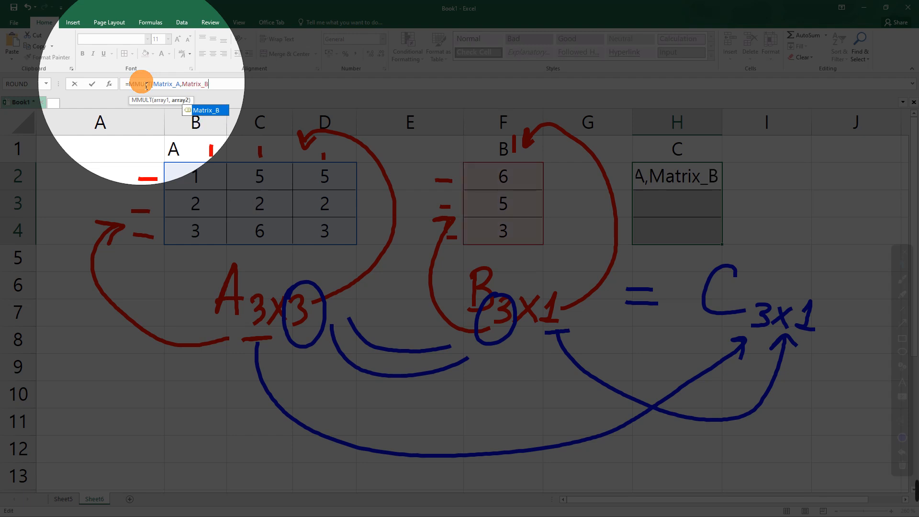
{"action": "type", "text": ")"}
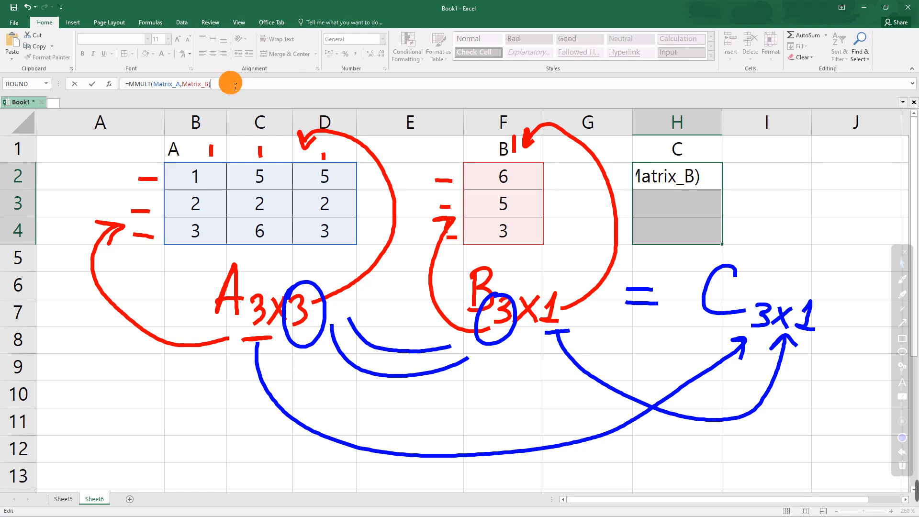
{"action": "key", "text": "Return"}
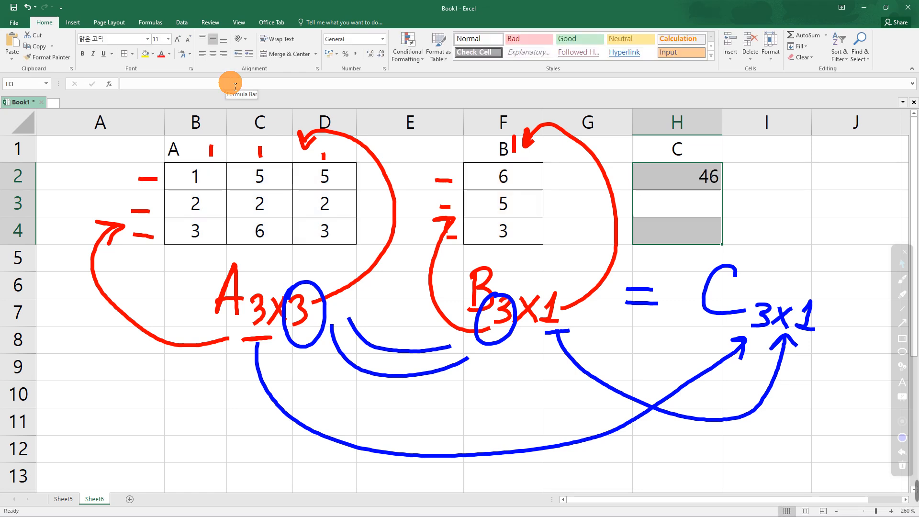
Step: Check the formula in H2 and clear the contents of H2:H4
{"action": "left_click", "coordinate": [716, 177]}
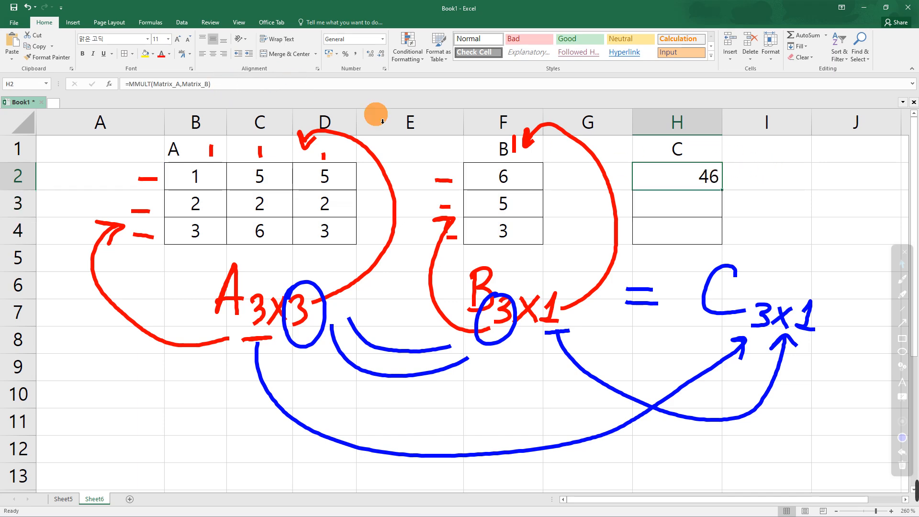
{"action": "left_click_drag", "start_coordinate": [663, 179], "coordinate": [683, 228]}
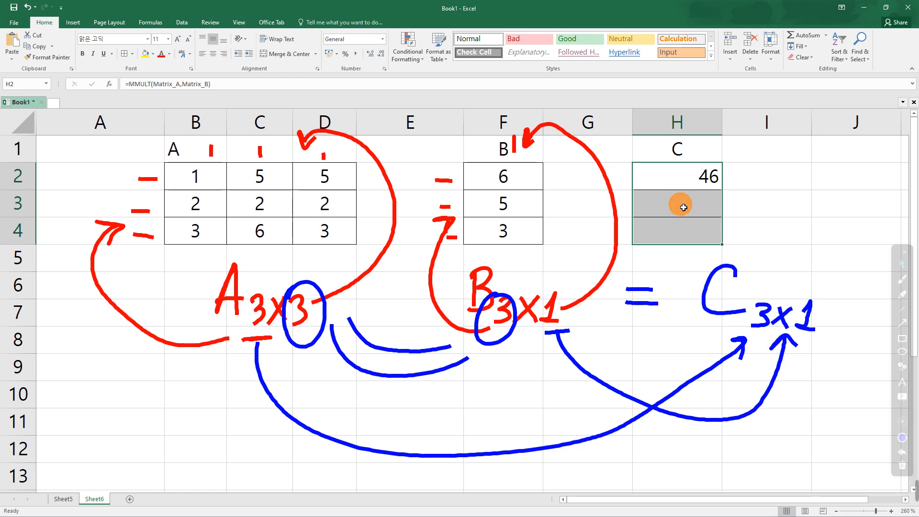
{"action": "key", "text": "Delete"}
{"action": "left_click", "coordinate": [688, 179]}
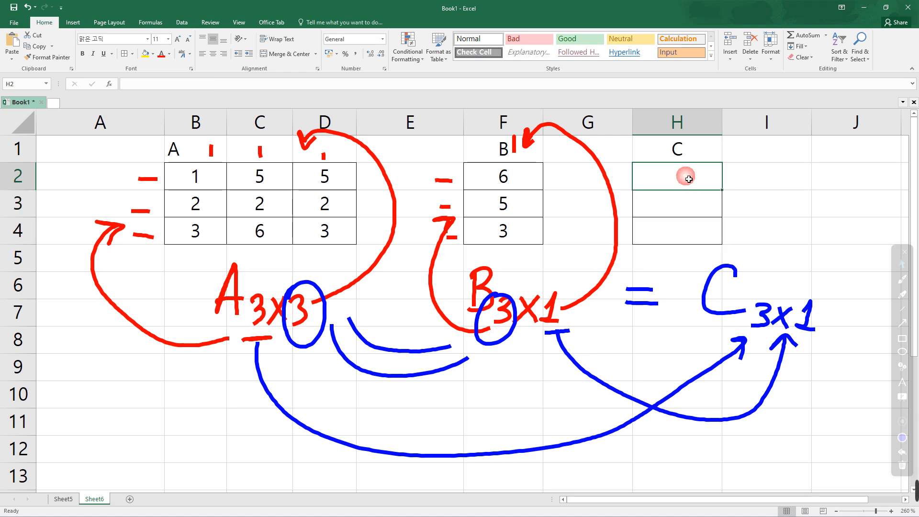
{"action": "left_click", "coordinate": [782, 180]}
Step: Fill H2:H4 with the product of matrices A and B using the array formula =MMULT(B2:D4,F2:F4)
{"action": "left_click", "coordinate": [694, 176]}
{"action": "left_click_drag", "start_coordinate": [693, 176], "coordinate": [677, 231]}
{"action": "left_click", "coordinate": [139, 84]}
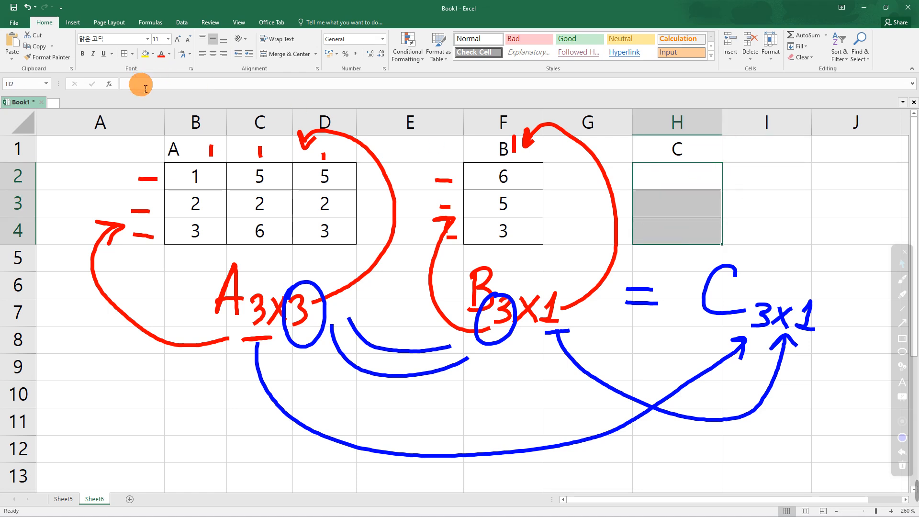
{"action": "left_click", "coordinate": [146, 88]}
{"action": "type", "text": "="}
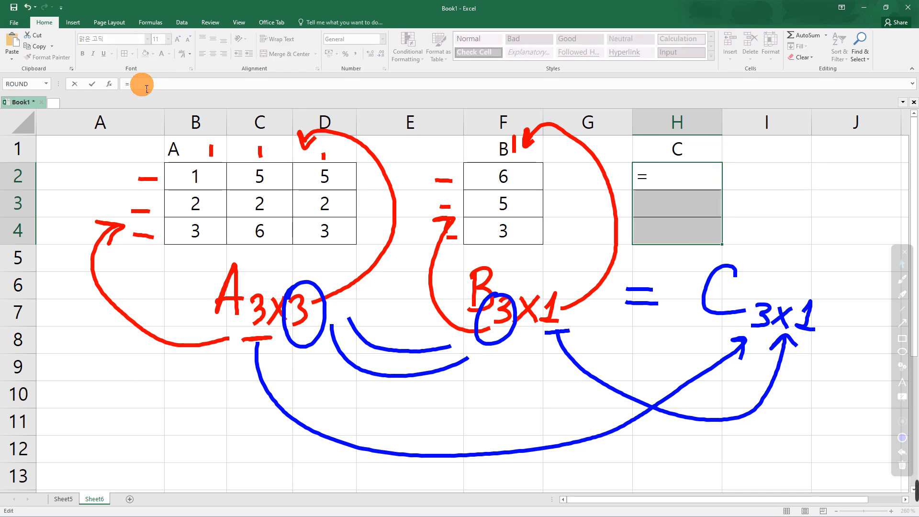
{"action": "type", "text": "MMULT("}
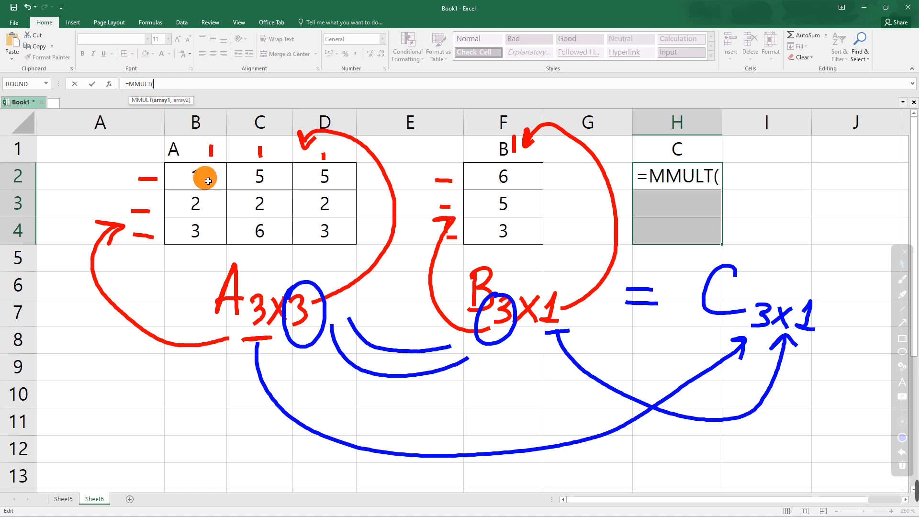
{"action": "left_click_drag", "start_coordinate": [201, 178], "coordinate": [326, 231]}
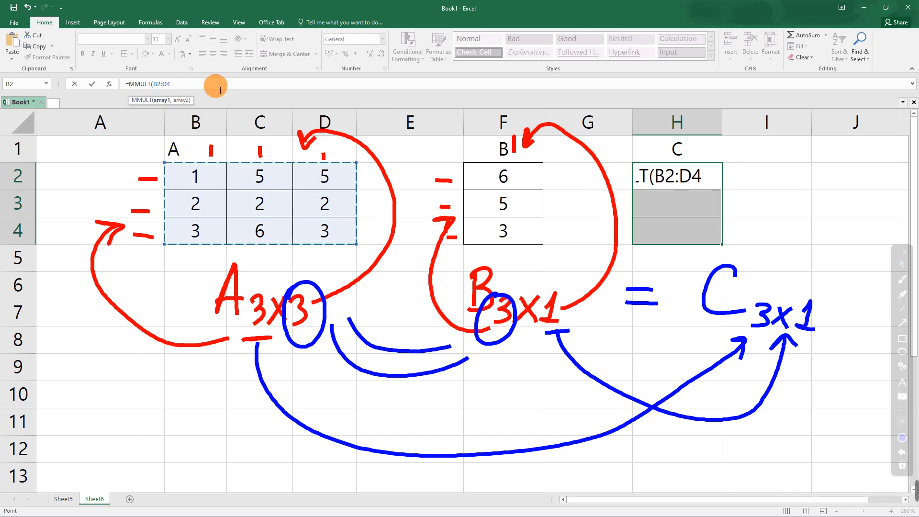
{"action": "type", "text": ","}
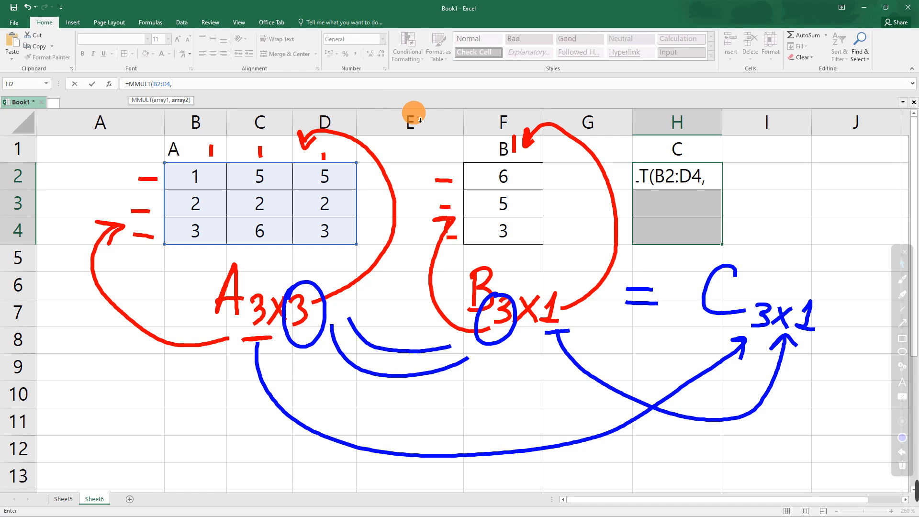
{"action": "left_click_drag", "start_coordinate": [529, 179], "coordinate": [522, 231]}
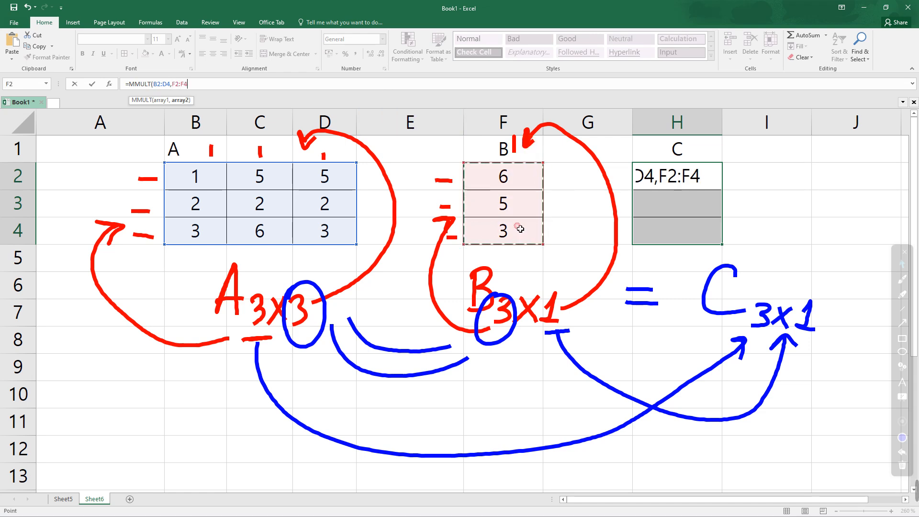
{"action": "left_click", "coordinate": [234, 83]}
{"action": "type", "text": ")"}
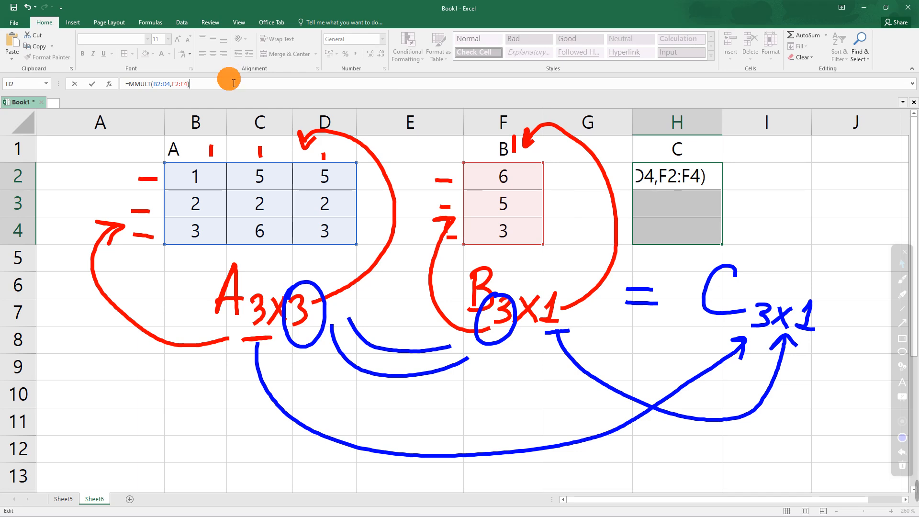
{"action": "key", "text": "Return"}
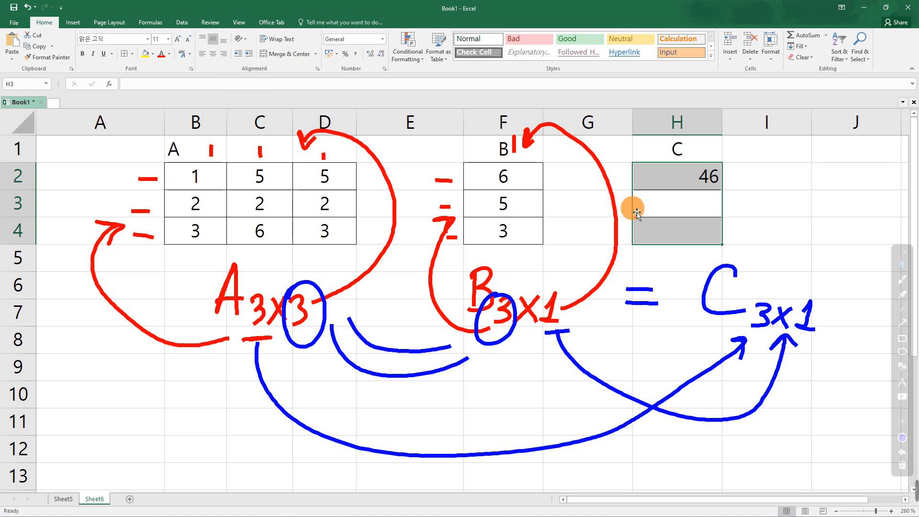
{"action": "left_click", "coordinate": [719, 451]}
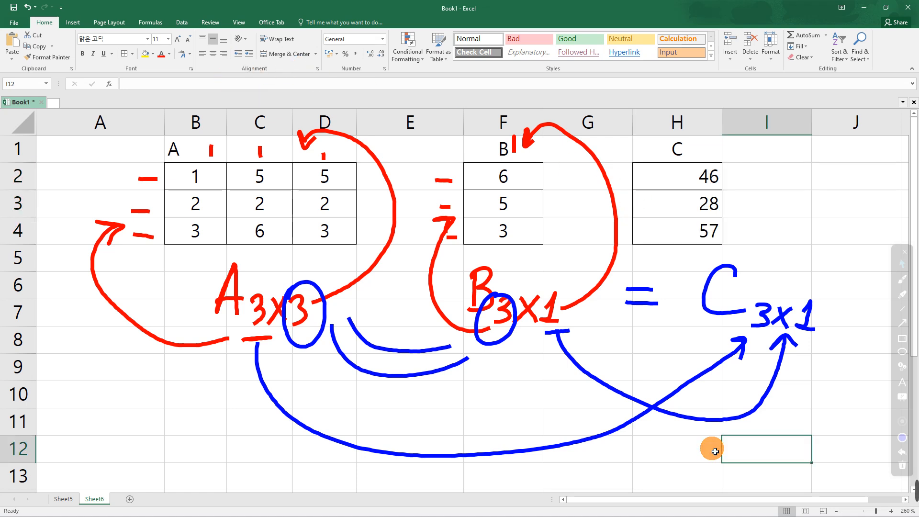